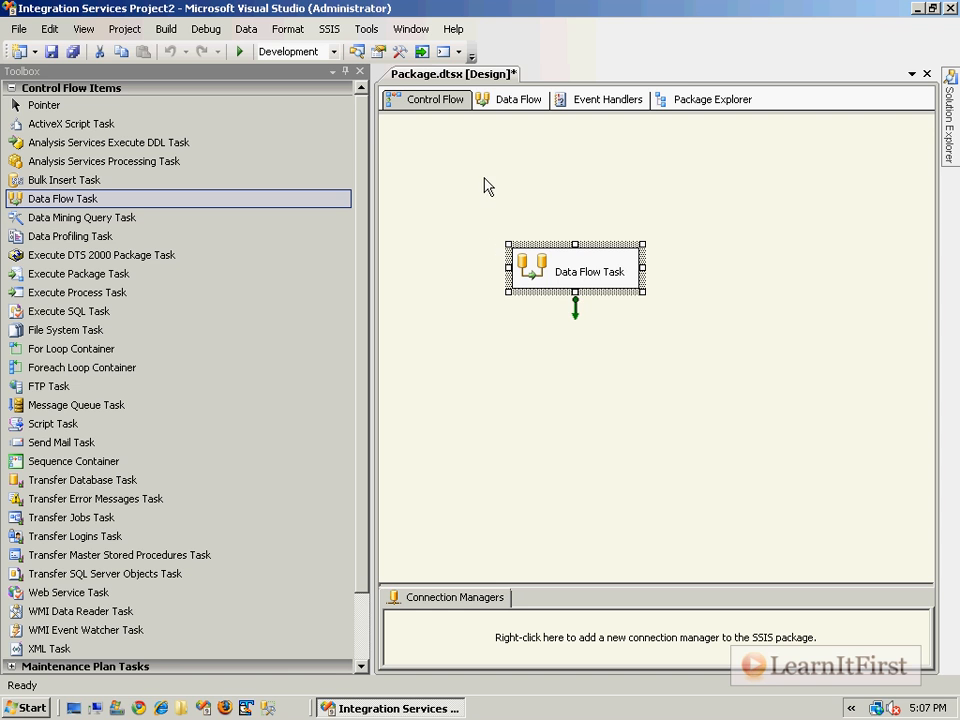
Rename the data flow task on the control flow as "Load Excel into SQL Server".
{"action": "left_click", "coordinate": [590, 277]}
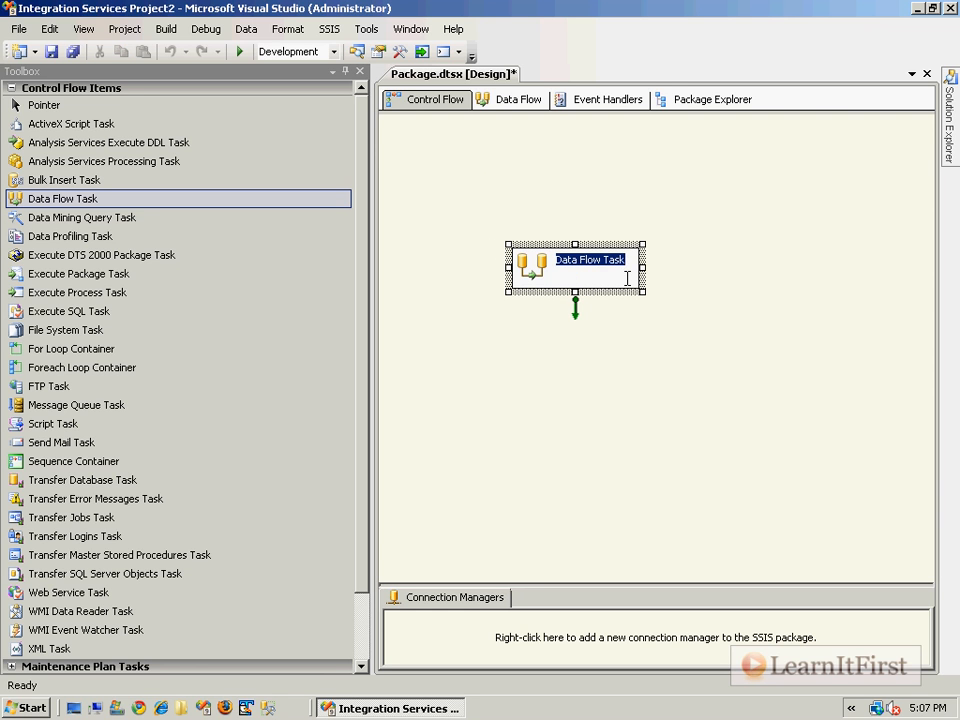
{"action": "type", "text": "Load Excel"}
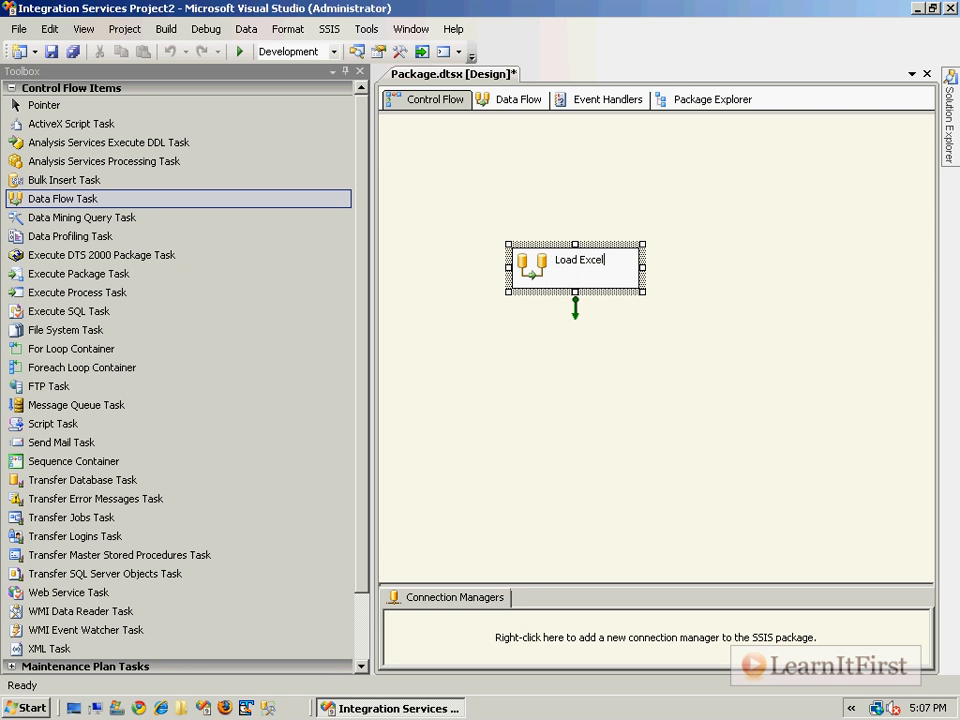
{"action": "type", "text": " into SQL Server"}
{"action": "key", "text": "Return"}
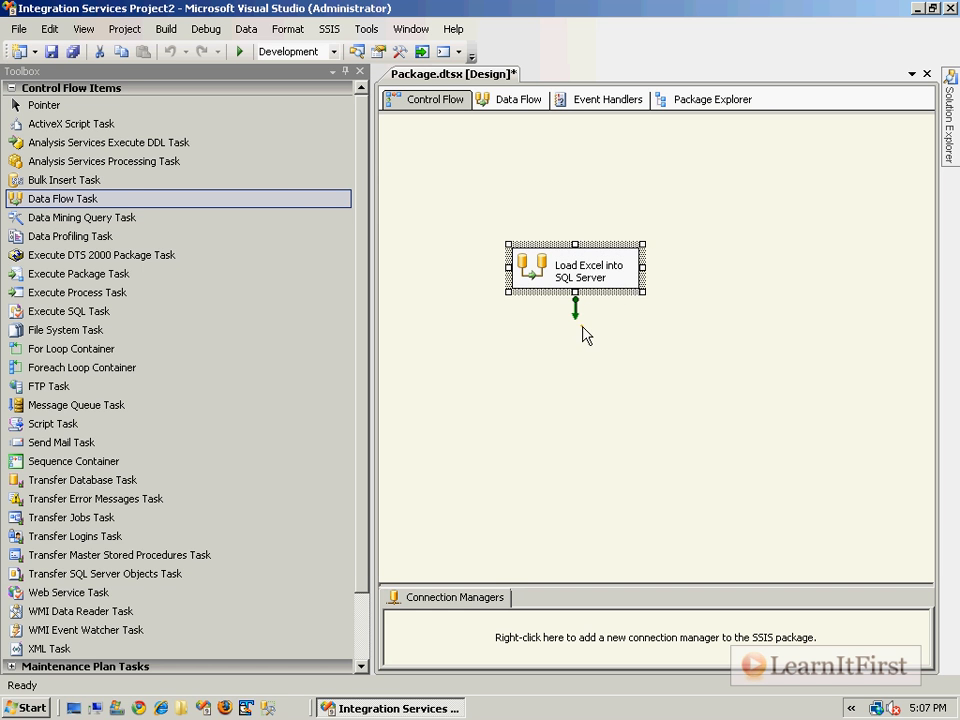
{"action": "left_click", "coordinate": [583, 326]}
Switch to Microsoft Office Excel 2007 and save the blank workbook as LearnItFirst on the C: drive.
{"action": "left_click", "coordinate": [27, 708]}
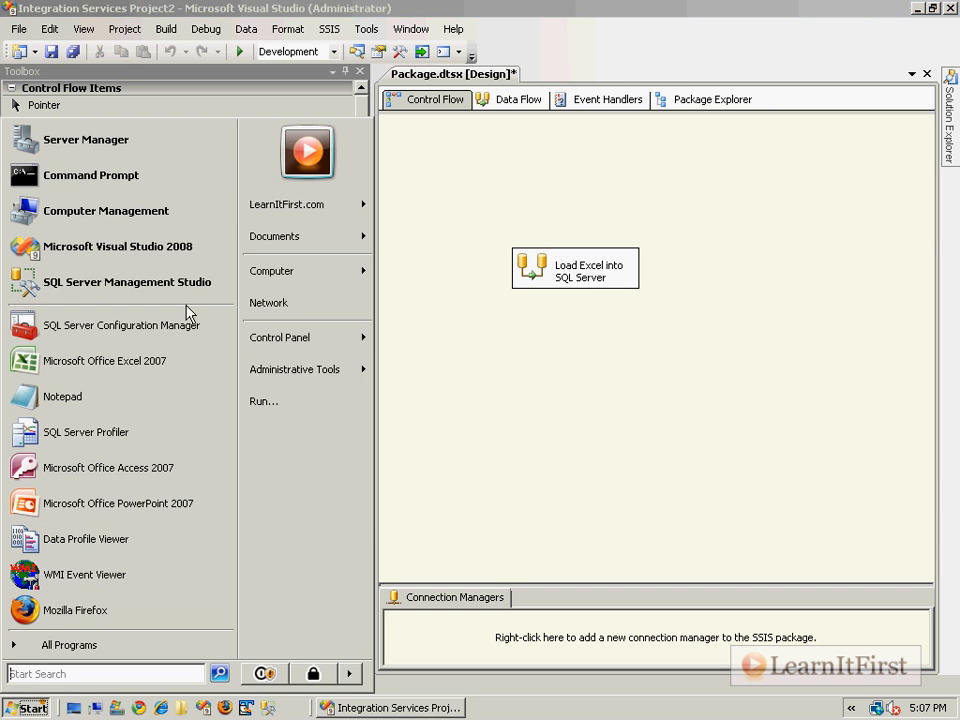
{"action": "left_click", "coordinate": [124, 377]}
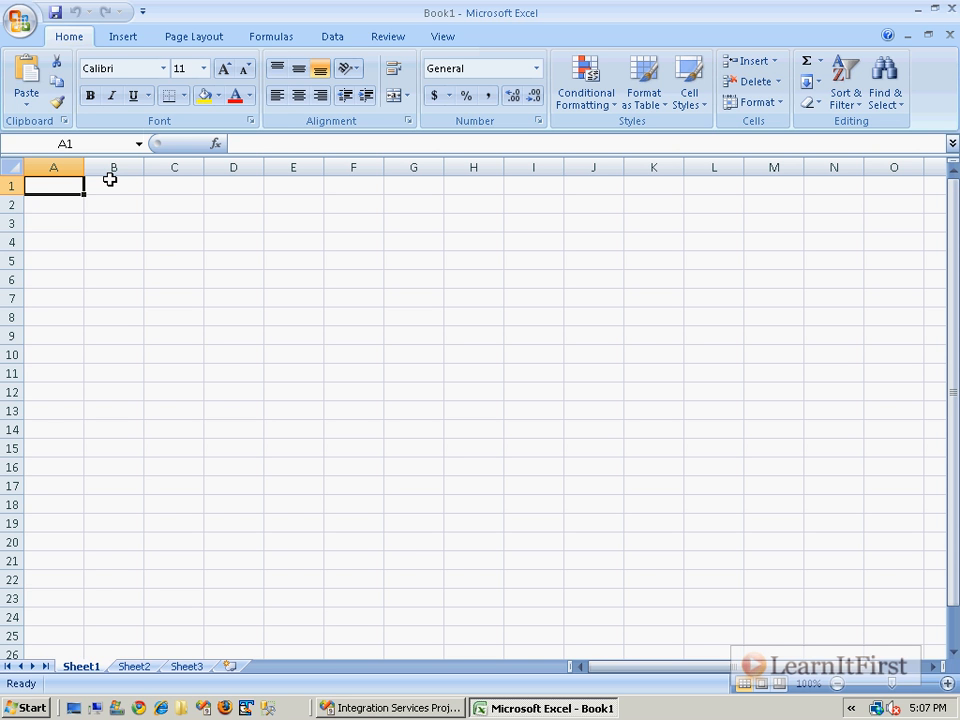
{"action": "left_click", "coordinate": [55, 12]}
{"action": "left_click", "coordinate": [90, 160]}
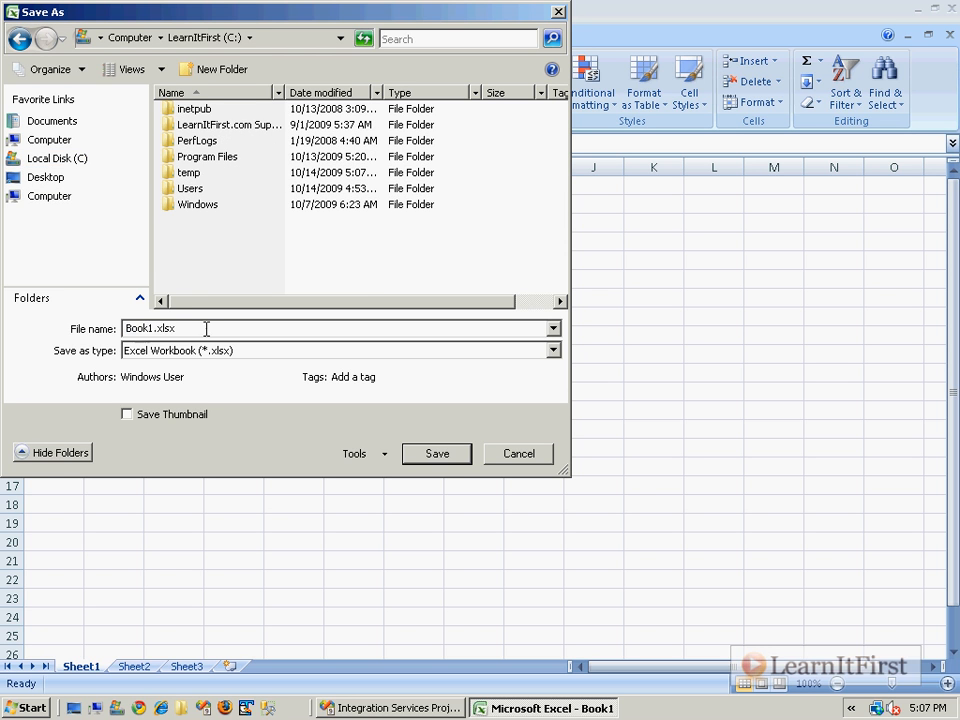
{"action": "type", "text": "Lea"}
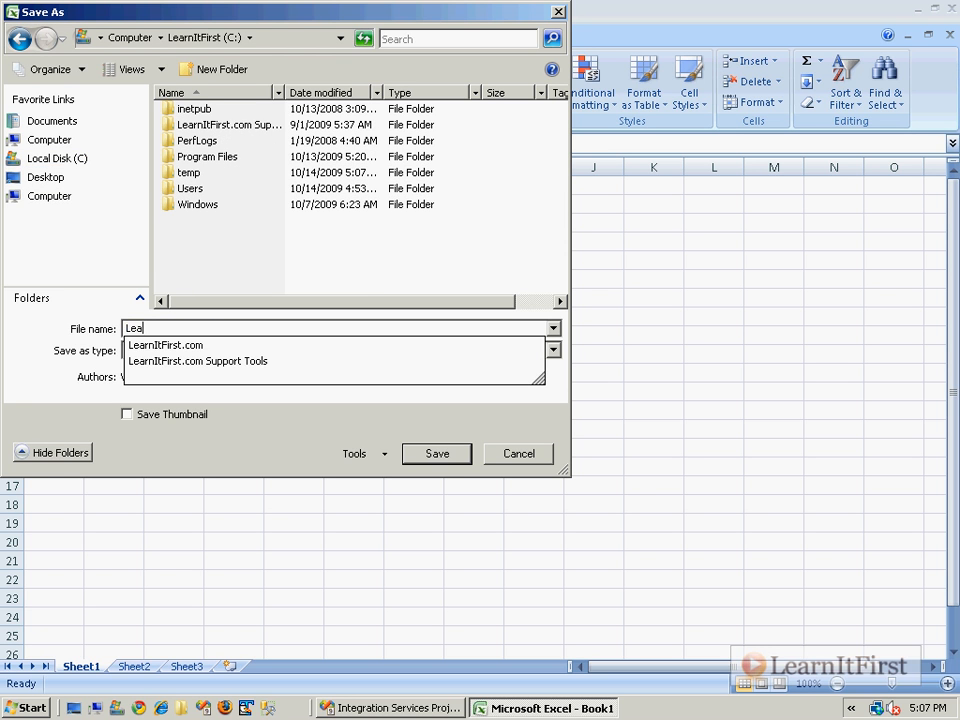
{"action": "type", "text": "rnItFirst"}
{"action": "key", "text": "Tab"}
{"action": "key", "text": "Return"}
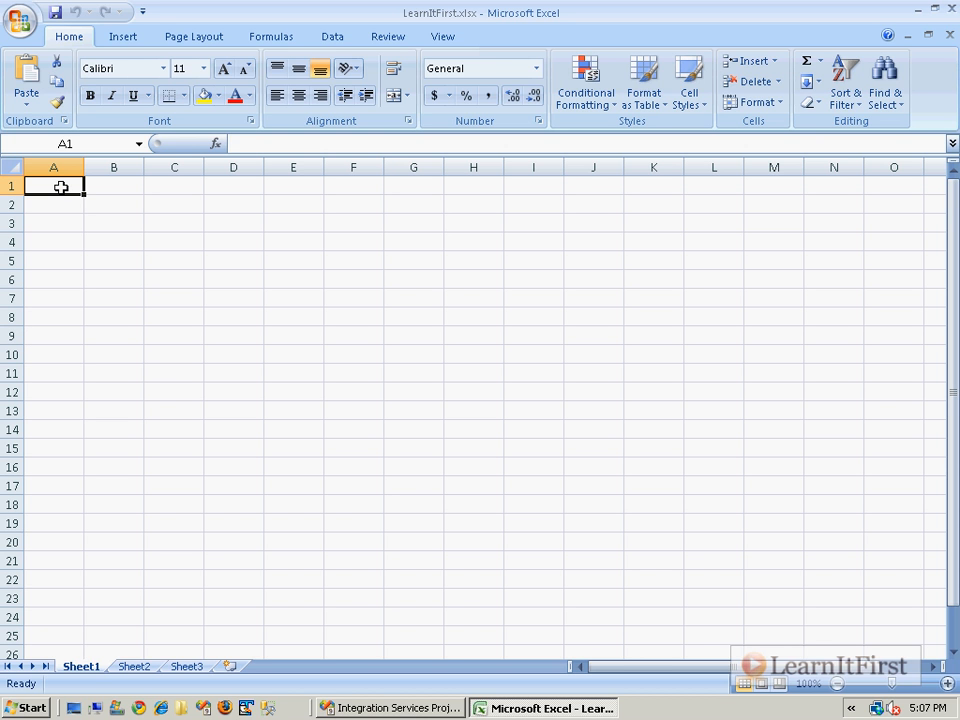
Enter the headings EmployeeId, FirstName, LastName, HireDate and IsActive in cells A1 to E1.
{"action": "type", "text": "EmployeeId"}
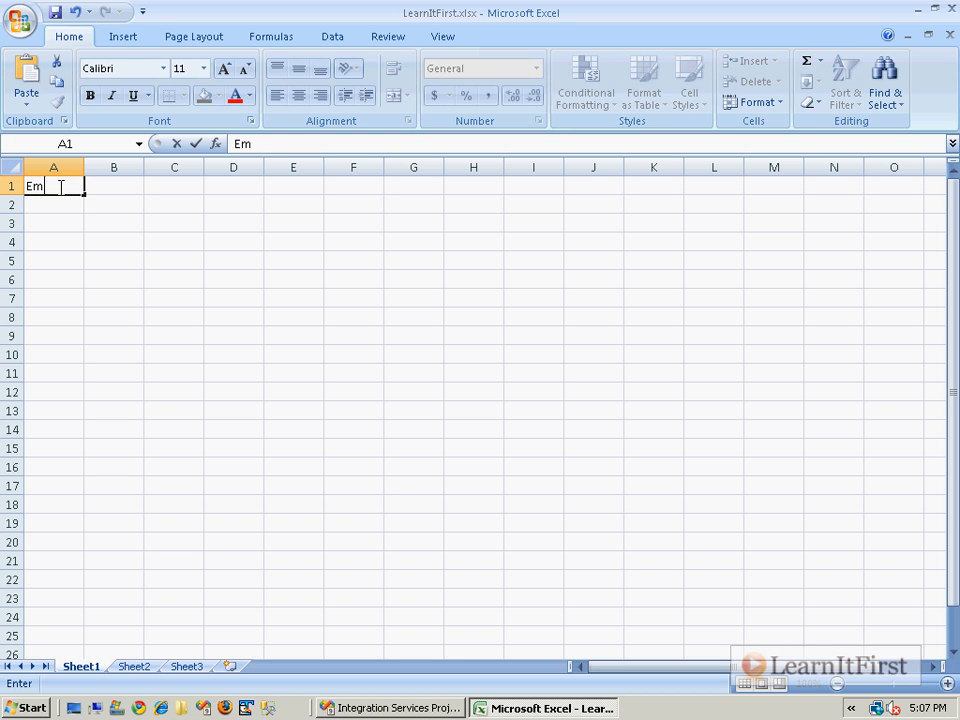
{"action": "key", "text": "Tab"}
{"action": "type", "text": "FirstName"}
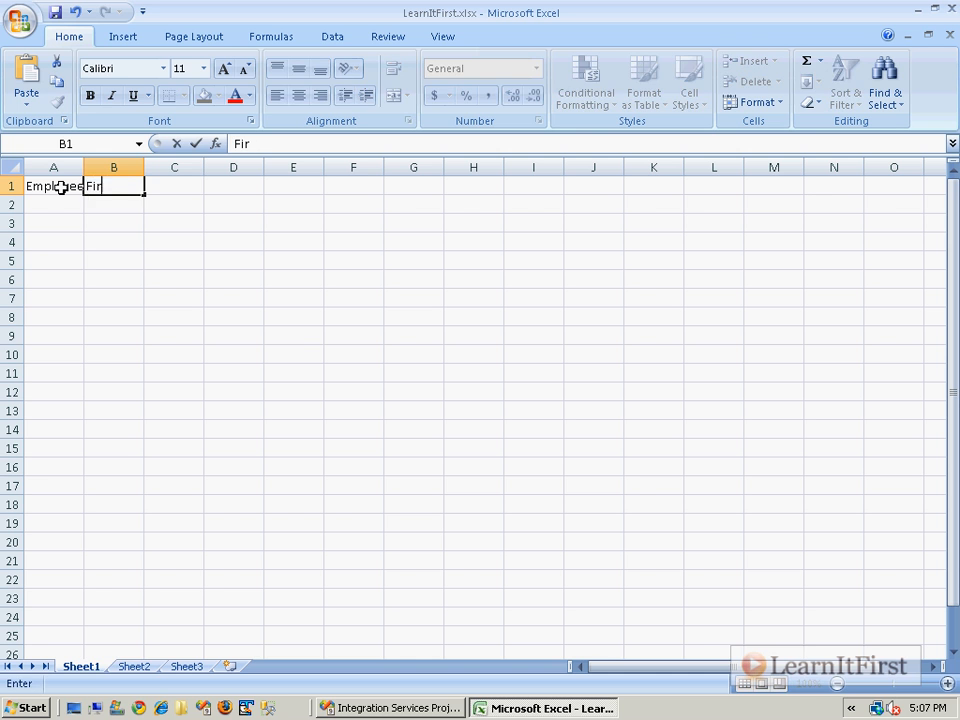
{"action": "key", "text": "Tab"}
{"action": "type", "text": "LastName"}
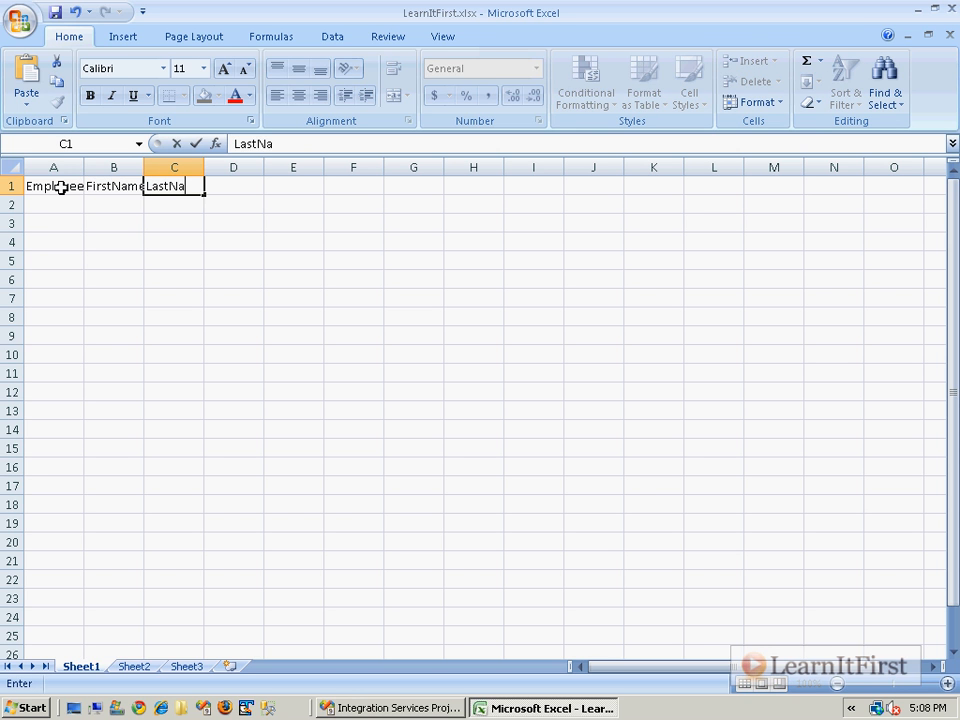
{"action": "key", "text": "Tab"}
{"action": "type", "text": "HireDate"}
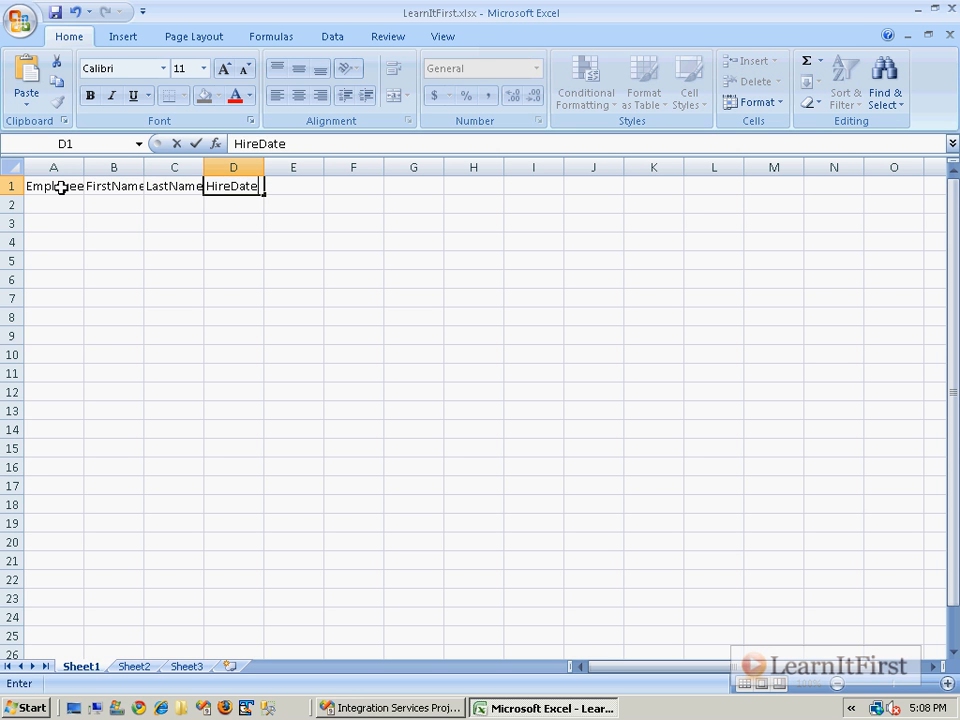
{"action": "key", "text": "Tab"}
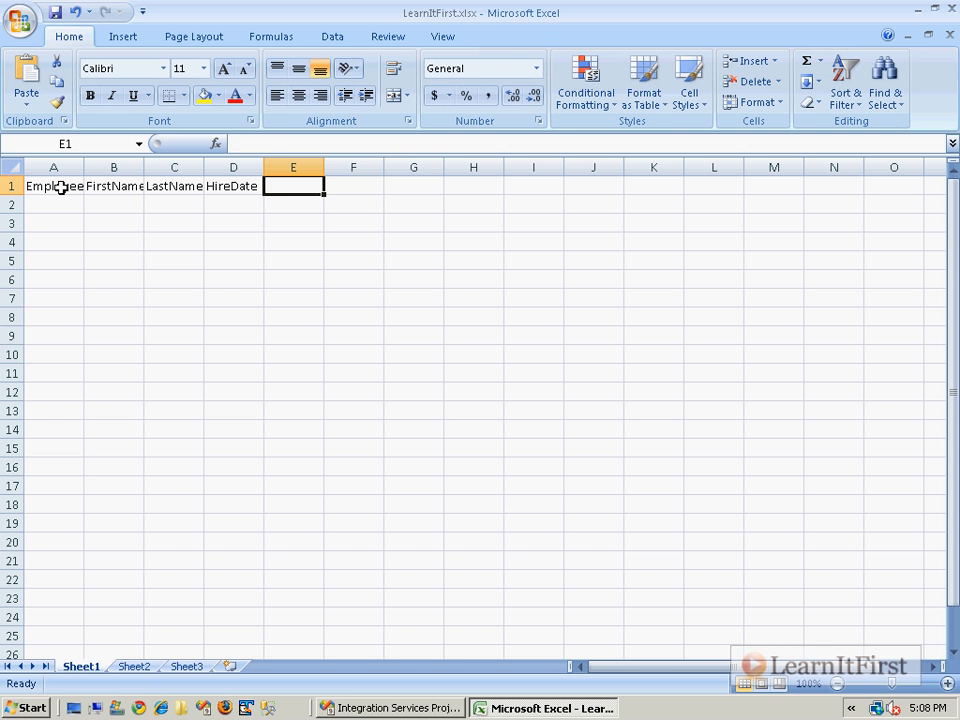
{"action": "type", "text": "ISsActive"}
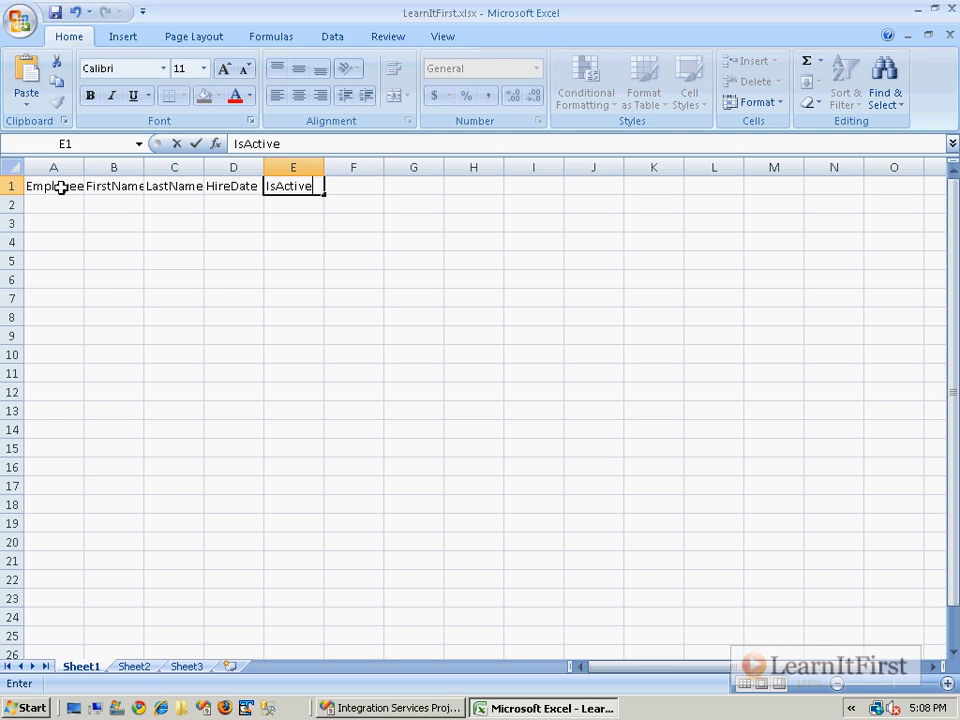
{"action": "key", "text": "Return"}
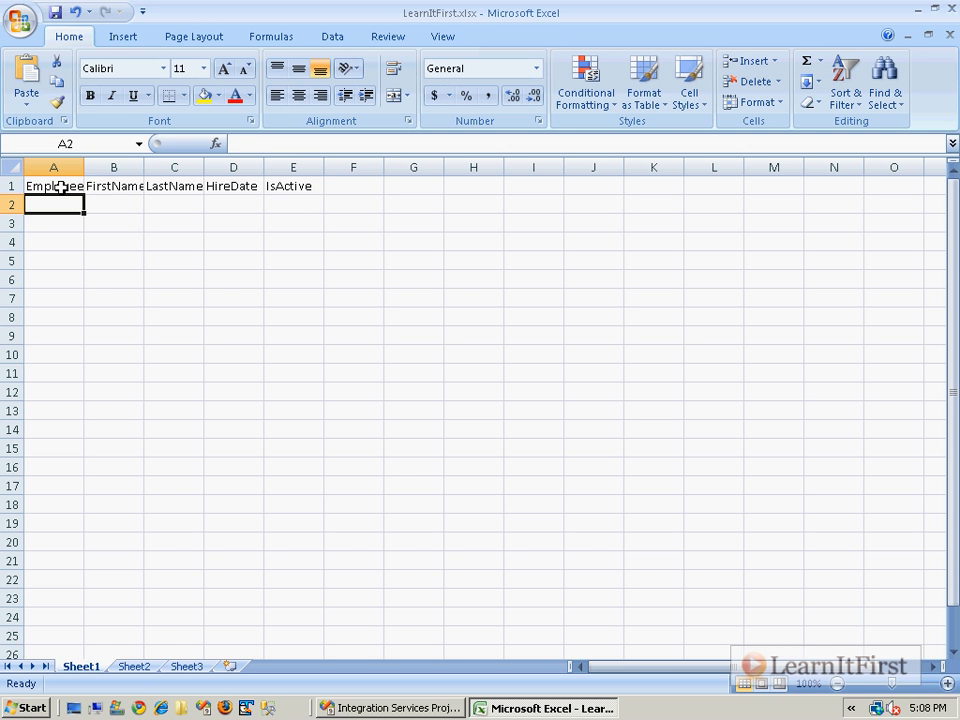
{"action": "key", "text": "Up"}
{"action": "key", "text": "Right"}
{"action": "key", "text": "Right"}
{"action": "key", "text": "Right"}
{"action": "key", "text": "Right"}
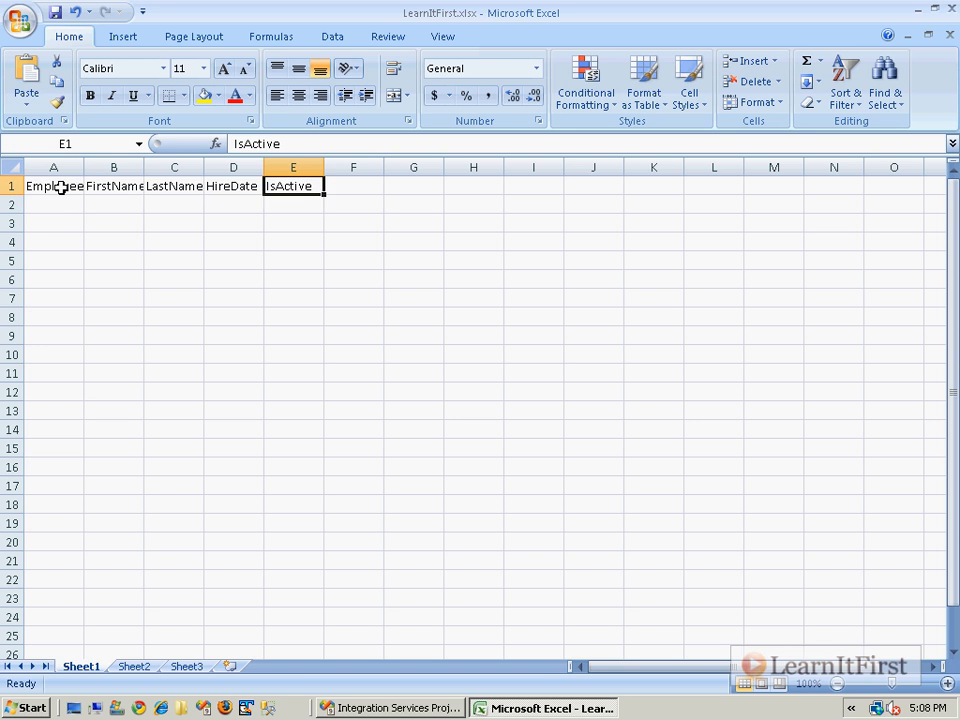
{"action": "key", "text": "Down"}
{"action": "key", "text": "Left"}
{"action": "key", "text": "Left"}
{"action": "key", "text": "Left"}
{"action": "key", "text": "Left"}
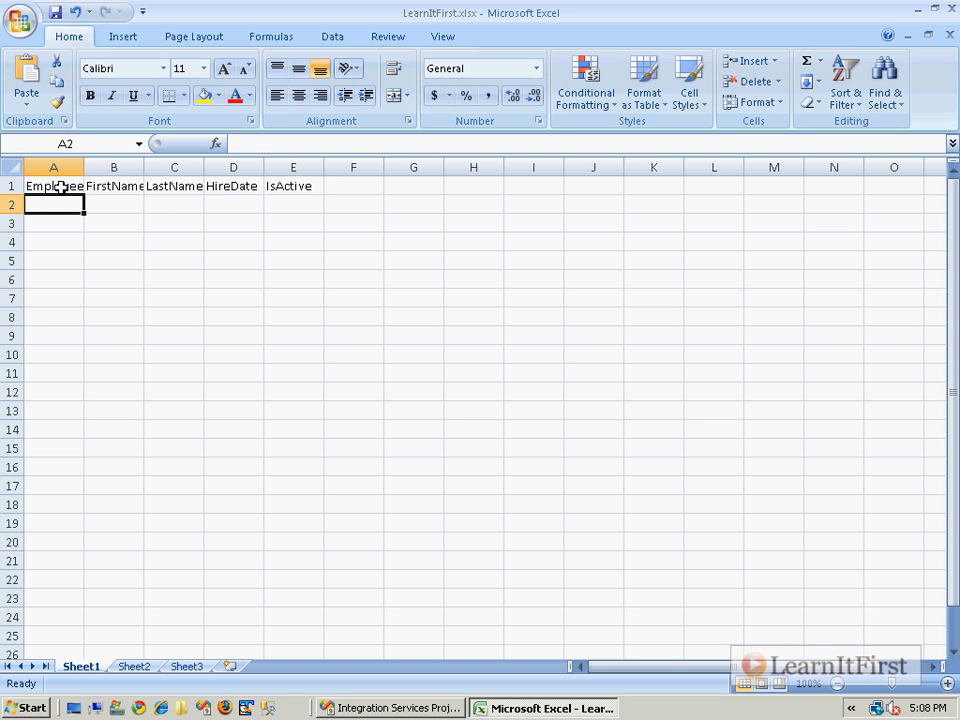
Enter the employee IDs 1, 2 and 3 in cells A2 to A4.
{"action": "type", "text": "1"}
{"action": "key", "text": "Return"}
{"action": "type", "text": "2"}
{"action": "key", "text": "Return"}
{"action": "type", "text": "3"}
{"action": "key", "text": "Right"}
Enter the three employees' first names in cells B2 to B4.
{"action": "key", "text": "Up"}
{"action": "key", "text": "Up"}
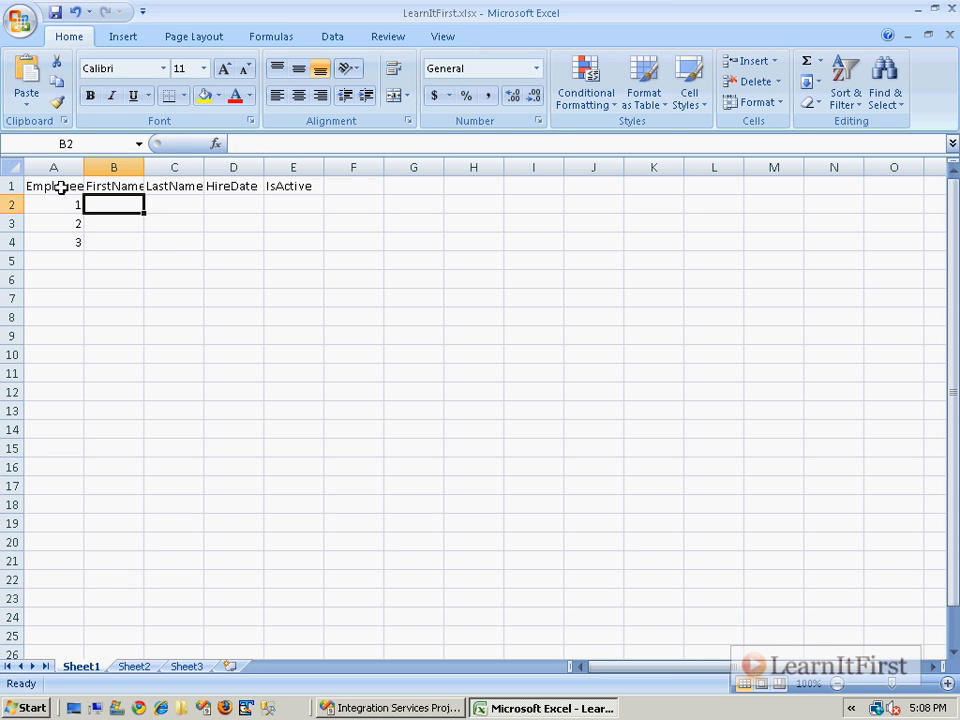
{"action": "type", "text": "Scott"}
{"action": "key", "text": "Return"}
{"action": "type", "text": "Joe"}
{"action": "key", "text": "Return"}
{"action": "type", "text": "Mary"}
{"action": "key", "text": "Return"}
Enter the three employees' last names in cells C2 to C4.
{"action": "key", "text": "Up"}
{"action": "key", "text": "Right"}
{"action": "key", "text": "Up"}
{"action": "key", "text": "Up"}
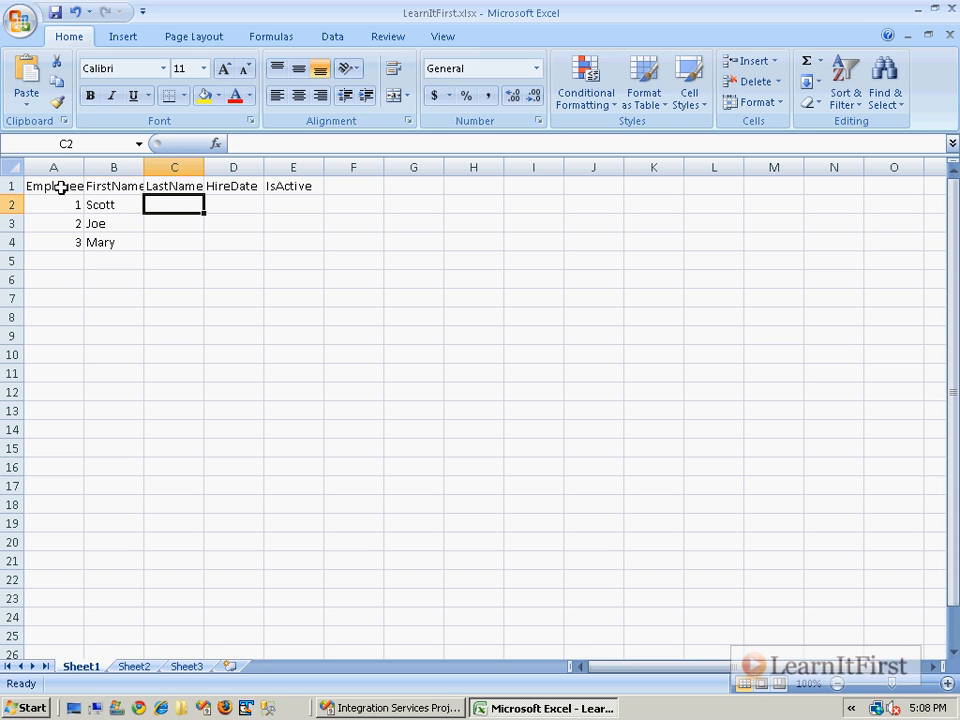
{"action": "type", "text": "Whigham"}
{"action": "key", "text": "Return"}
{"action": "type", "text": "Jones"}
{"action": "key", "text": "Return"}
{"action": "type", "text": "Whigh"}
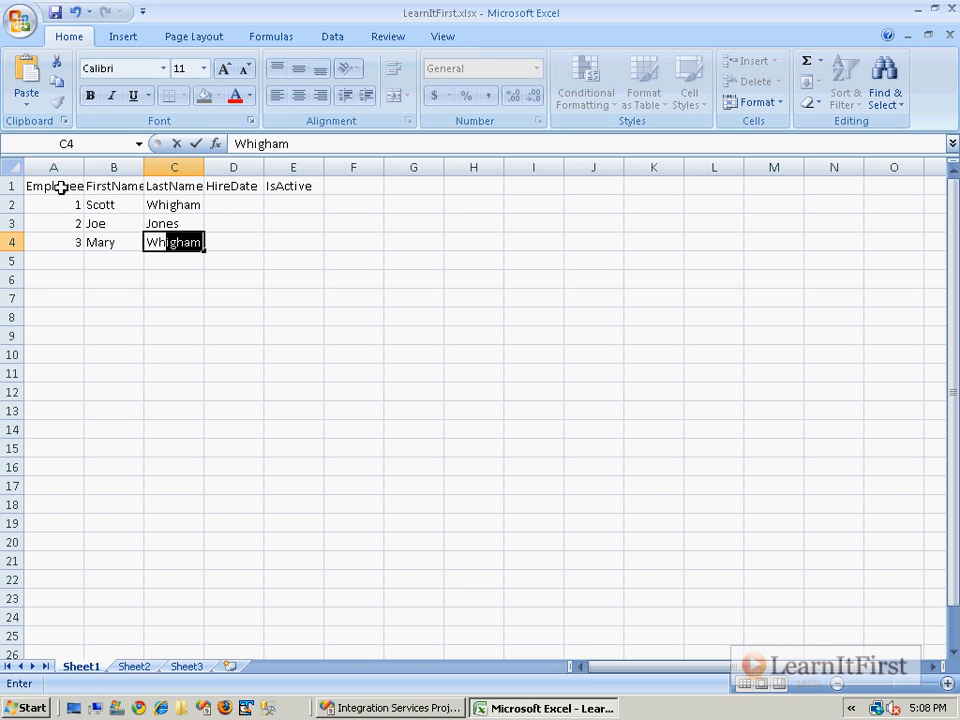
{"action": "type", "text": "ami"}
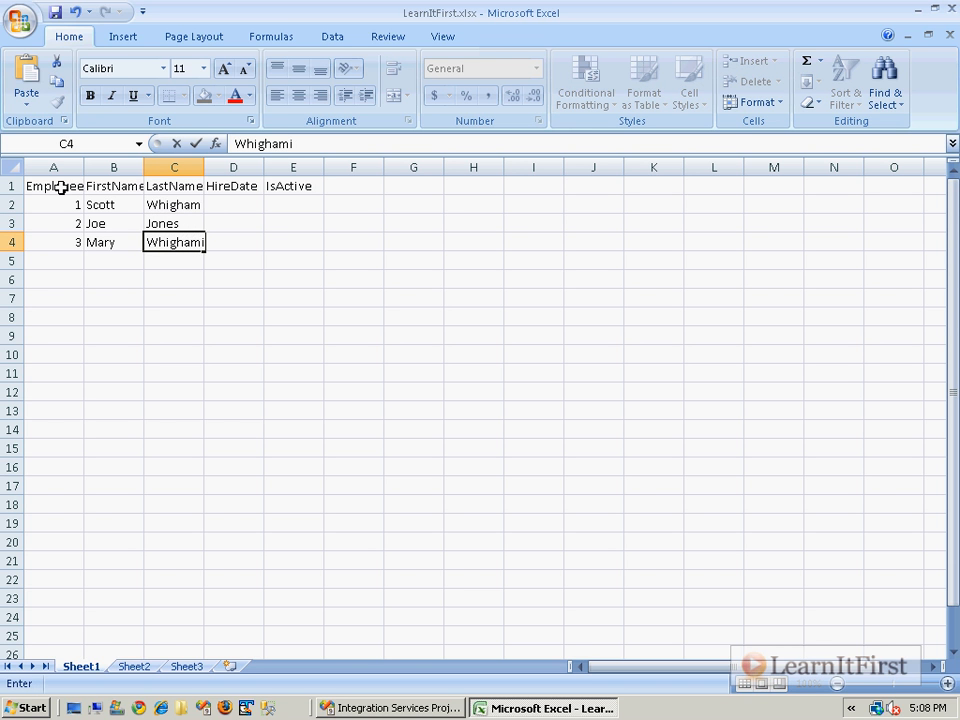
{"action": "key", "text": "Tab"}
Widen the LastName and HireDate columns so they have ample room for their entries.
{"action": "left_click", "coordinate": [292, 259]}
{"action": "double_click", "coordinate": [206, 168]}
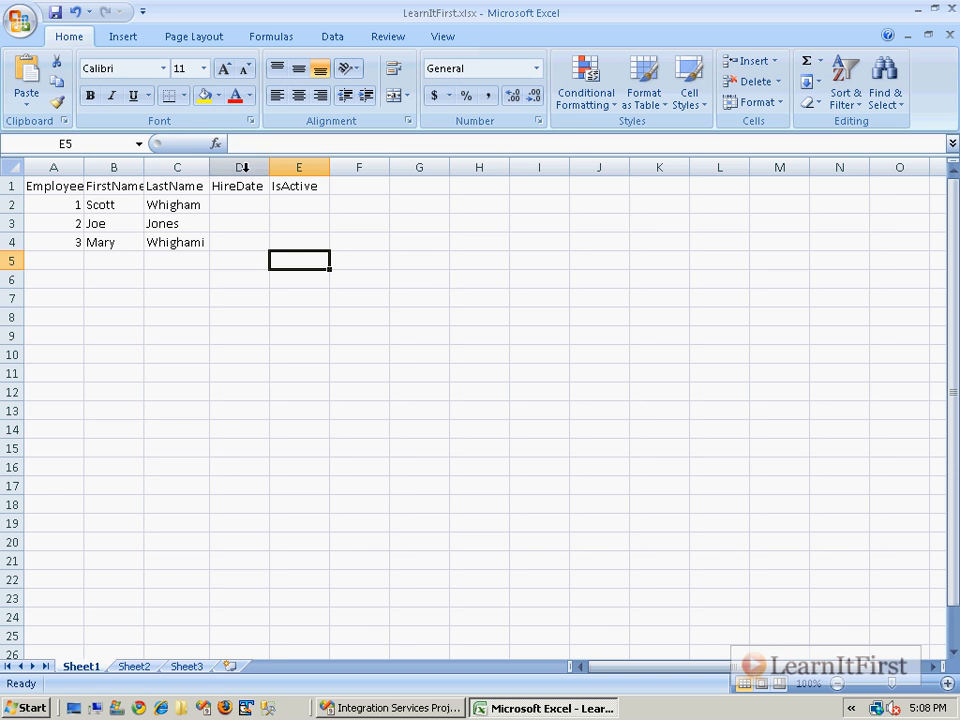
{"action": "left_click_drag", "start_coordinate": [271, 168], "coordinate": [376, 168]}
{"action": "left_click_drag", "start_coordinate": [210, 168], "coordinate": [267, 176]}
{"action": "left_click", "coordinate": [253, 209]}
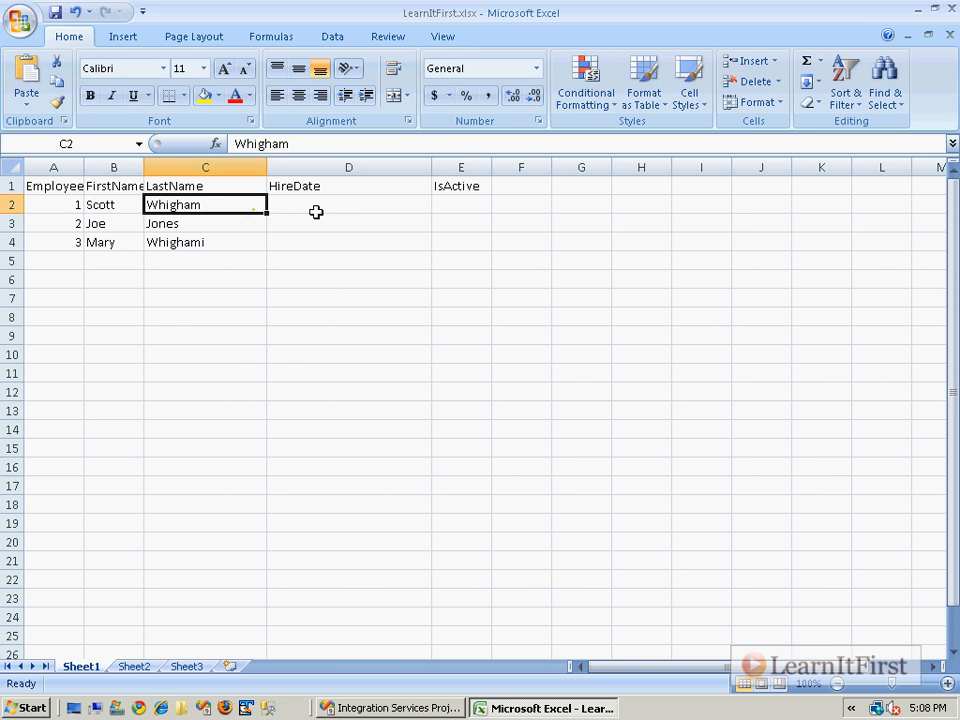
Enter the hire dates Jan 1, 2003, Jan 4, 2008 and Jan 3, 2009 13:03 in cells D2 to D4.
{"action": "left_click", "coordinate": [316, 212]}
{"action": "type", "text": "Jan 1, 2003"}
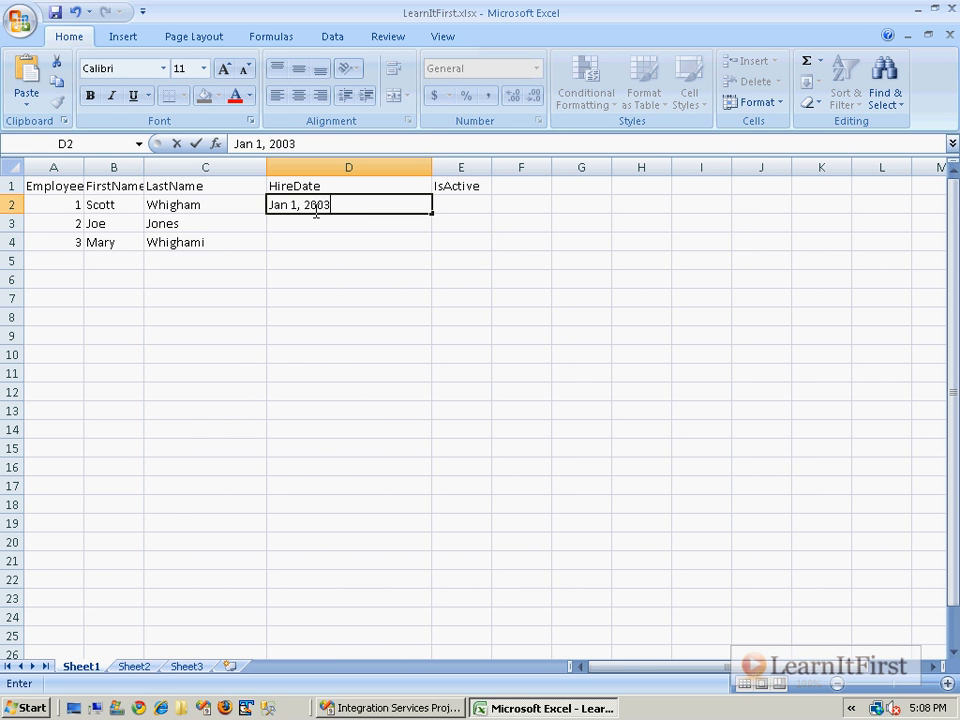
{"action": "key", "text": "Return"}
{"action": "type", "text": "Jan "}
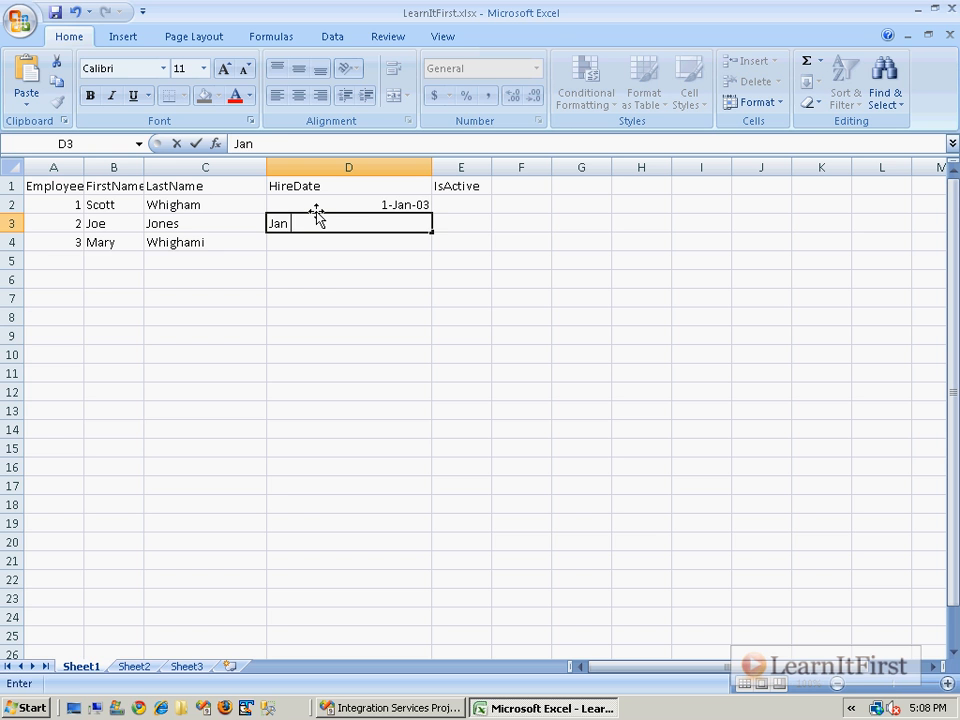
{"action": "type", "text": "4, 2008"}
{"action": "key", "text": "Return"}
{"action": "type", "text": "Jan"}
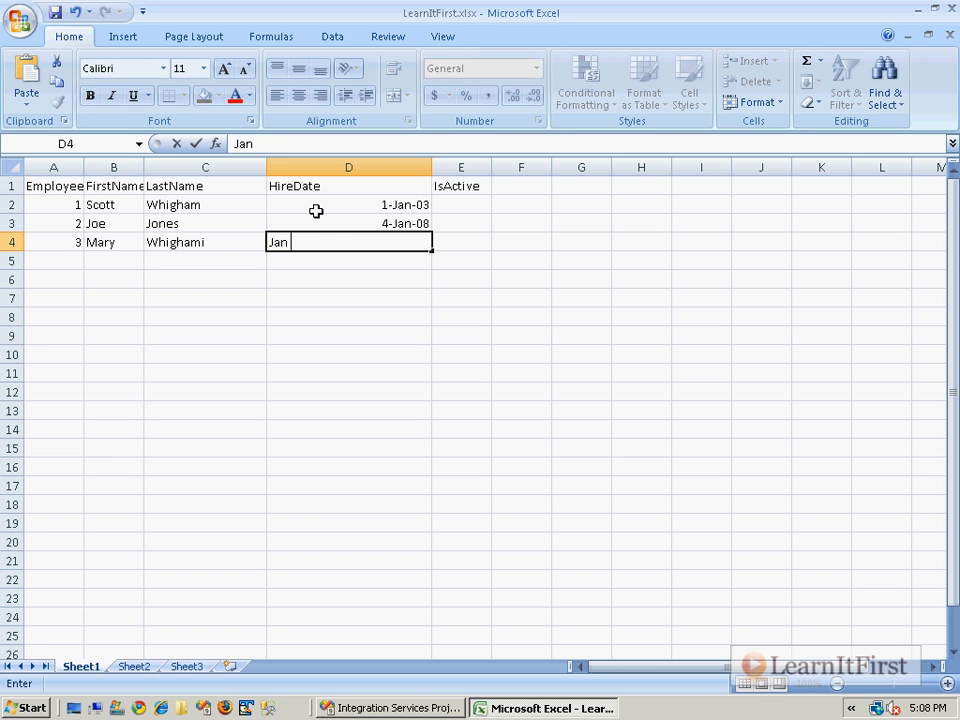
{"action": "type", "text": " 3, 2009 13:03"}
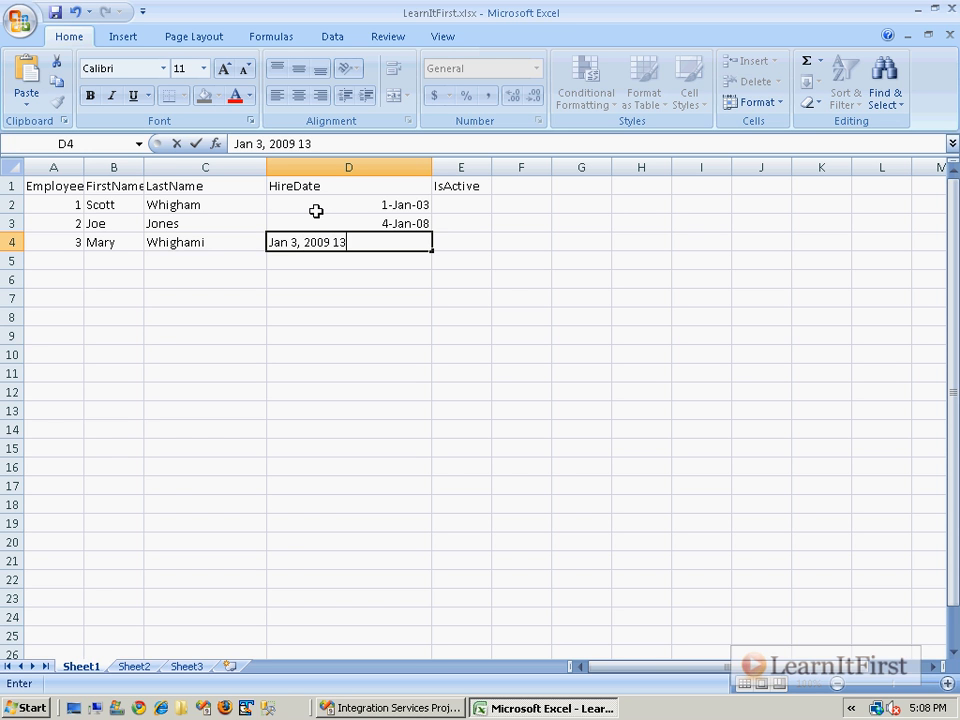
{"action": "key", "text": "Return"}
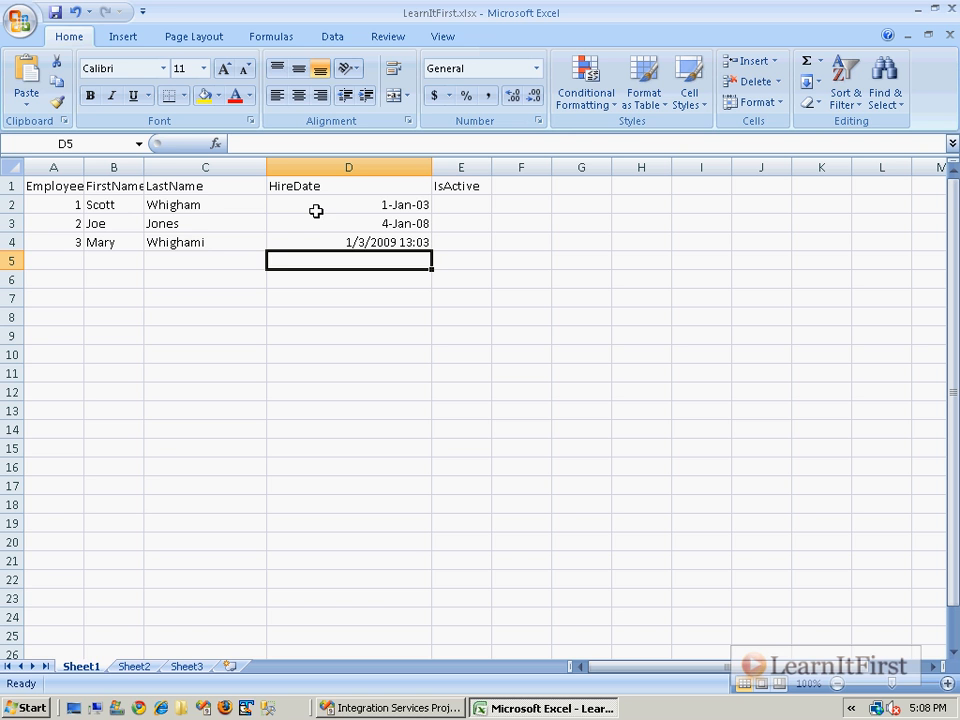
Fill the IsActive column in cells E2 to E4 with True, False and False.
{"action": "left_click", "coordinate": [448, 216]}
{"action": "key", "text": "Up"}
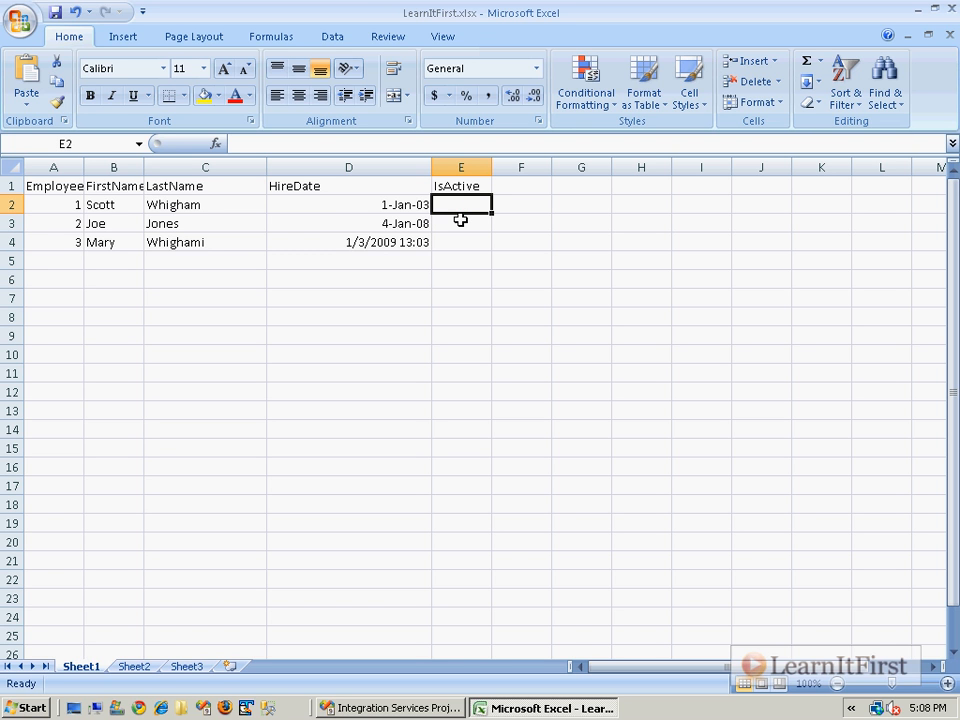
{"action": "type", "text": "True"}
{"action": "key", "text": "Return"}
{"action": "type", "text": "False"}
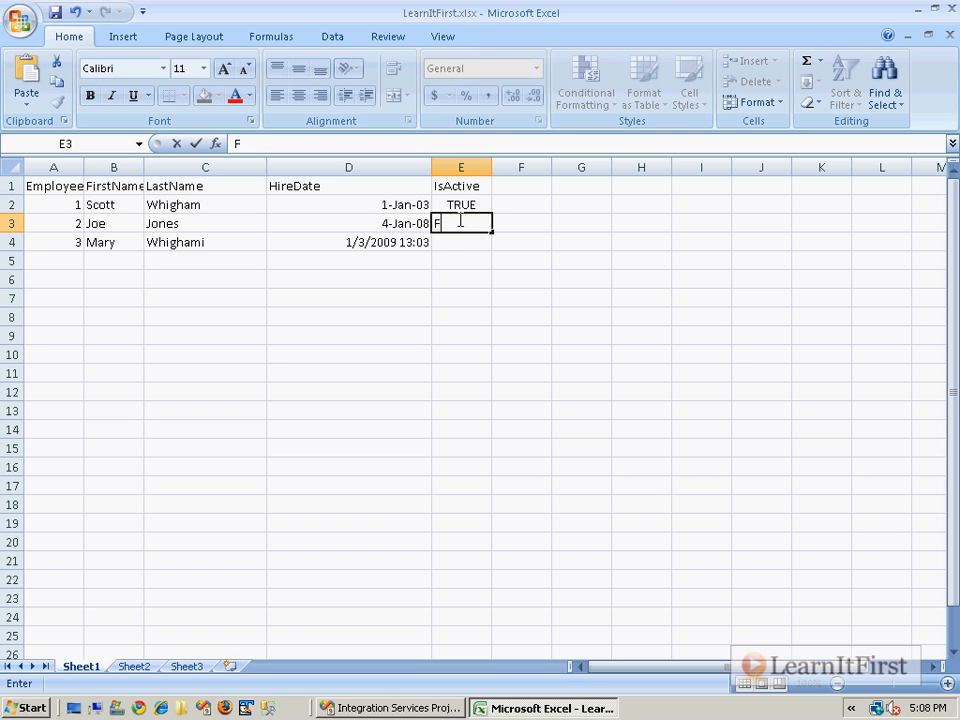
{"action": "key", "text": "Return"}
{"action": "type", "text": "False"}
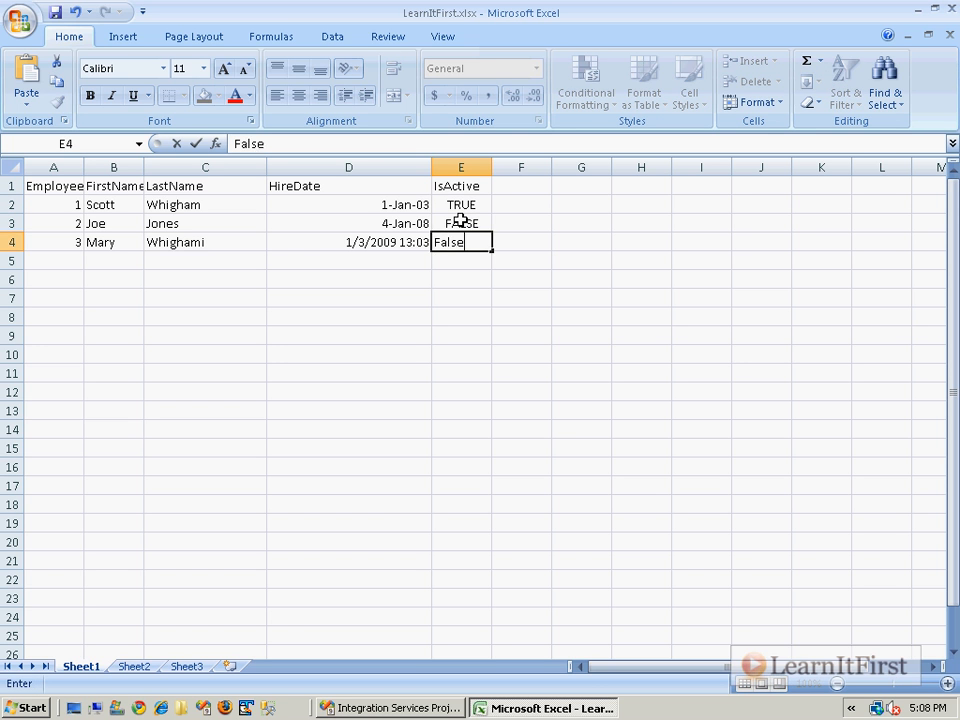
{"action": "key", "text": "Return"}
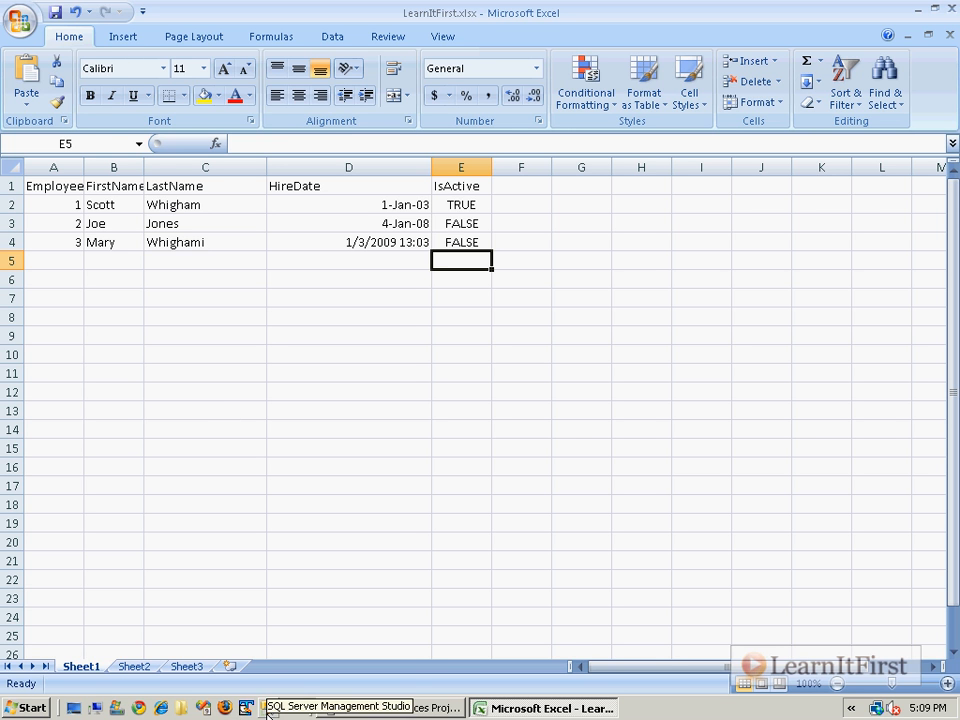
Close Excel and switch from Visual Studio to a file browser window showing the C: drive.
{"action": "left_click", "coordinate": [949, 9]}
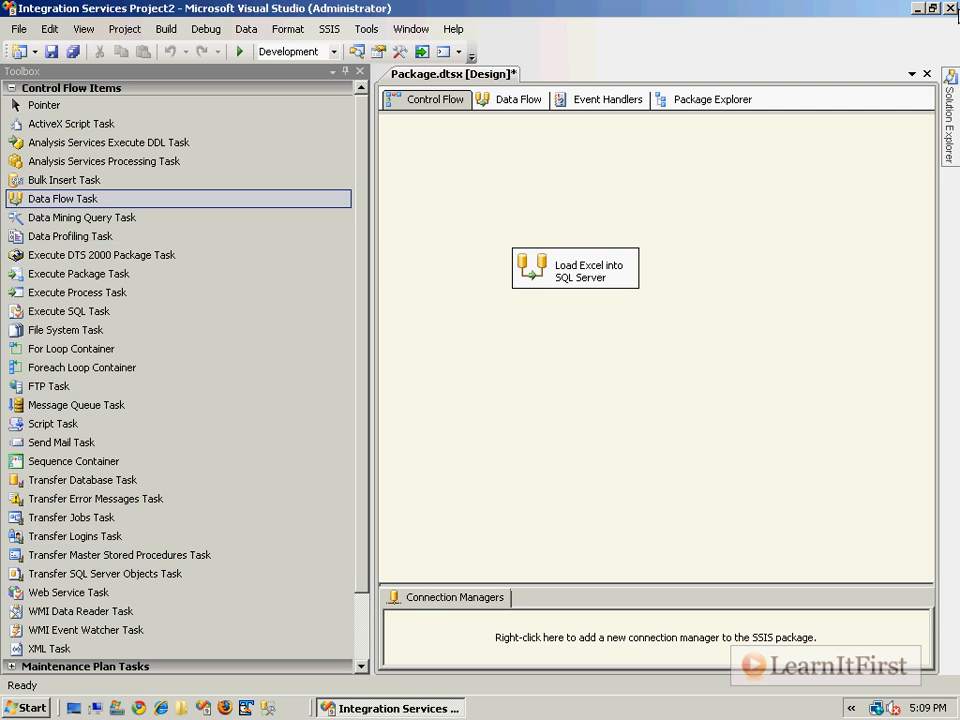
{"action": "left_click", "coordinate": [918, 10]}
{"action": "left_click", "coordinate": [72, 705]}
Rename the LearnItFirst.xlsx workbook on the C: drive as DFT_03.
{"action": "left_click", "coordinate": [521, 260]}
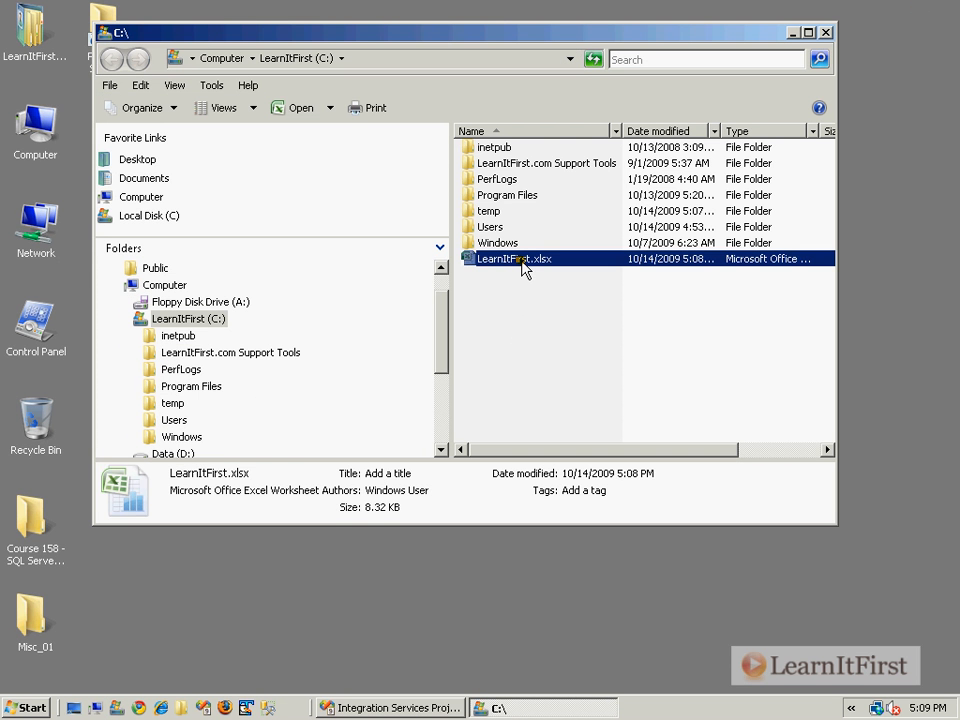
{"action": "left_click", "coordinate": [521, 262]}
{"action": "type", "text": "DFT_03"}
{"action": "key", "text": "Return"}
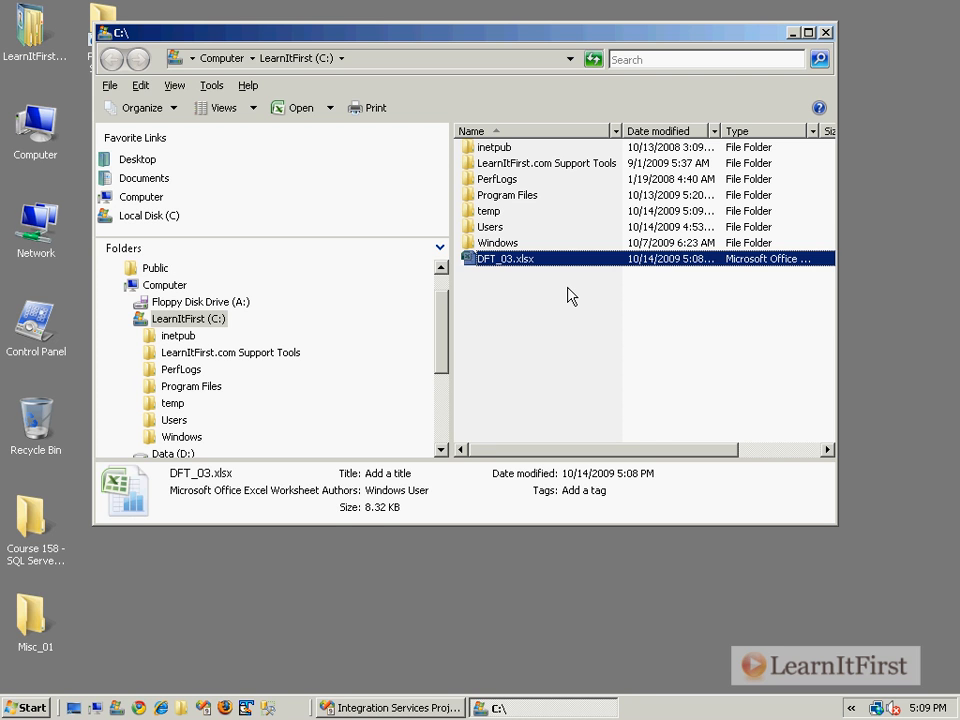
Open SQL Server Management Studio and connect to the LEARNITFIRST-10 server.
{"action": "left_click", "coordinate": [544, 392]}
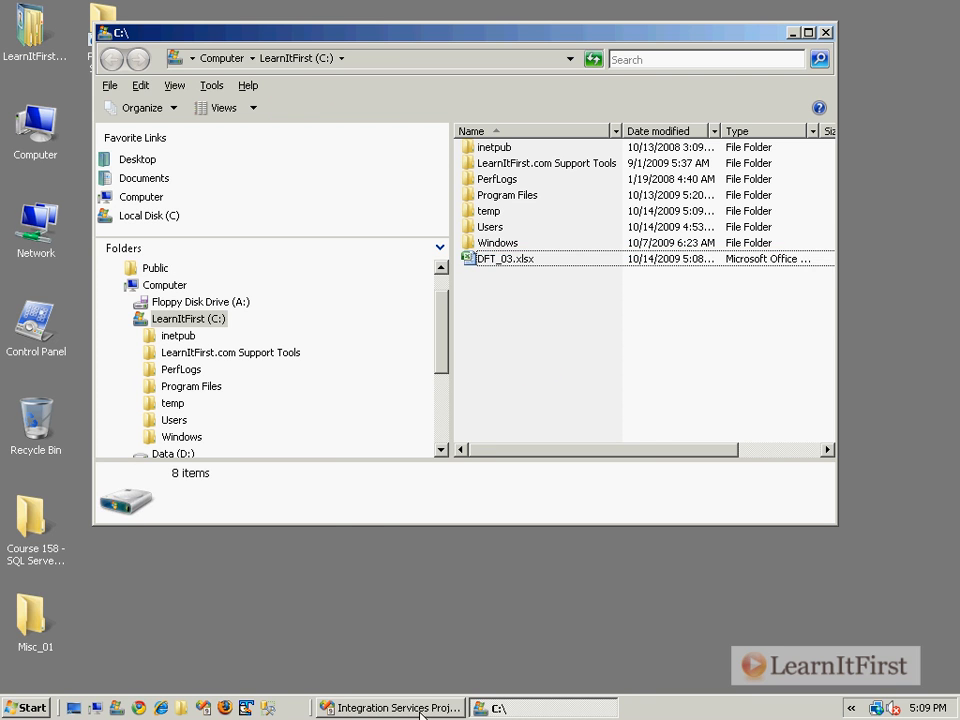
{"action": "left_click", "coordinate": [267, 708]}
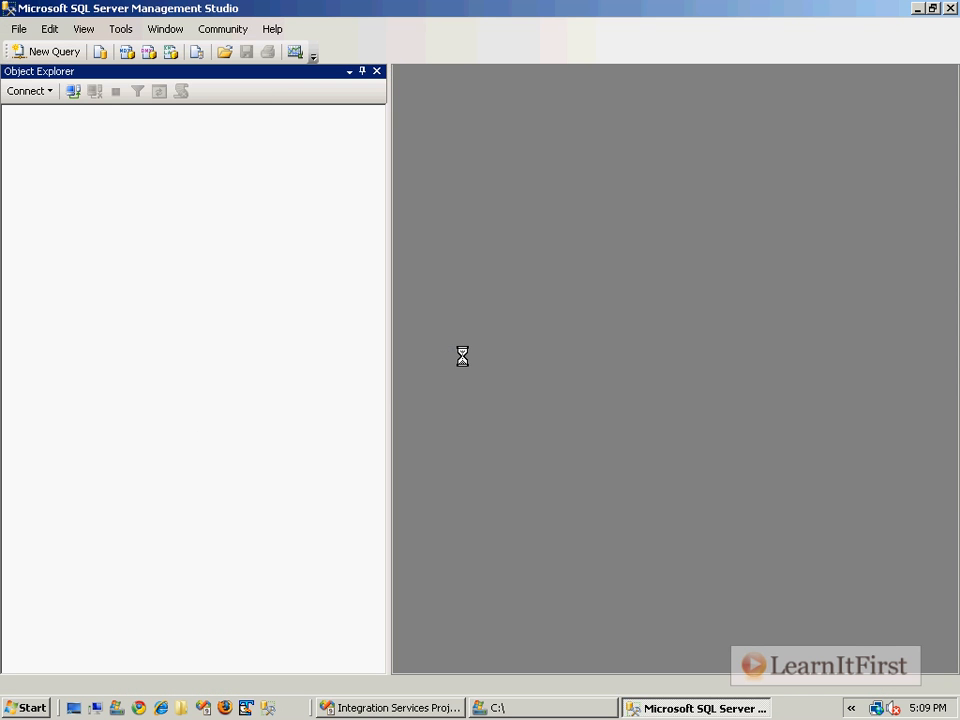
{"action": "left_click", "coordinate": [414, 391]}
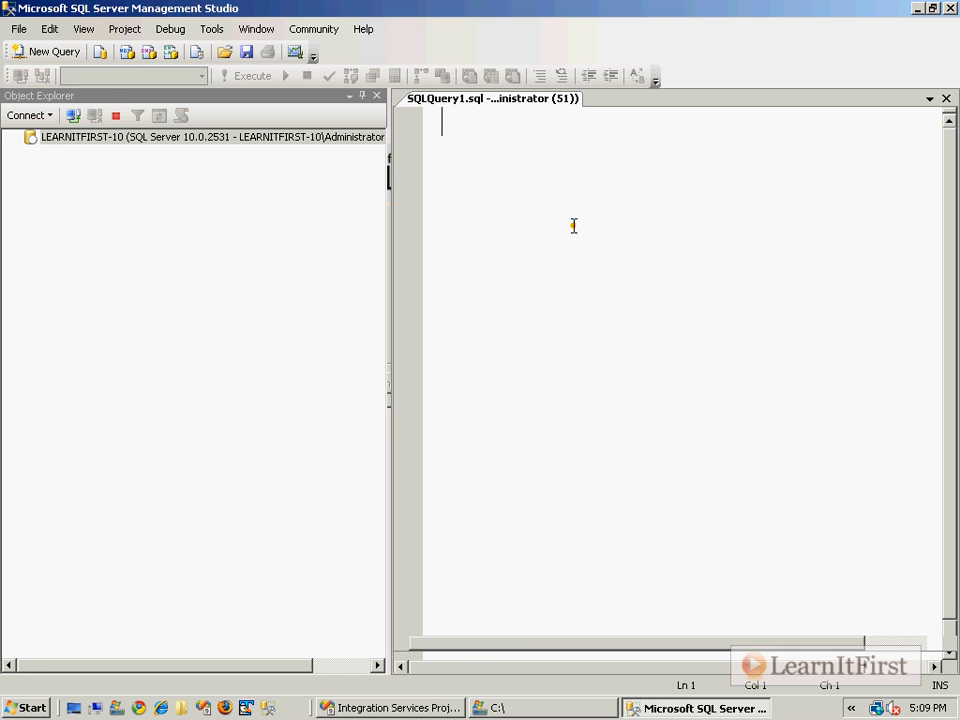
Begin a CREATE TABLE statement in the query and set its target database to LearnItFirst.com.
{"action": "type", "text": "CREATE TABLE"}
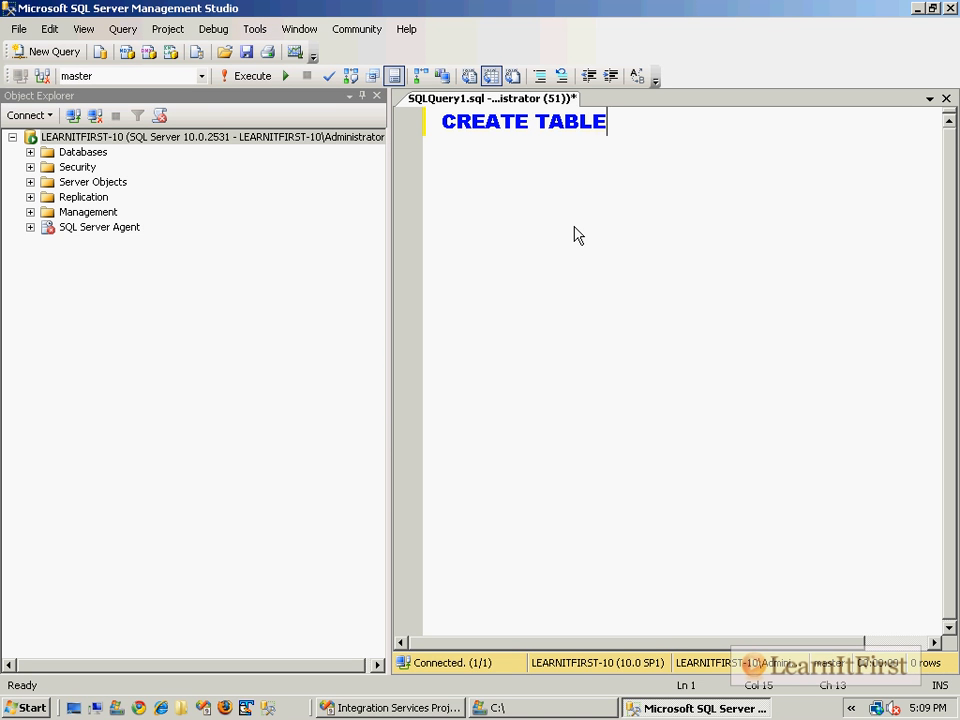
{"action": "left_click", "coordinate": [150, 76]}
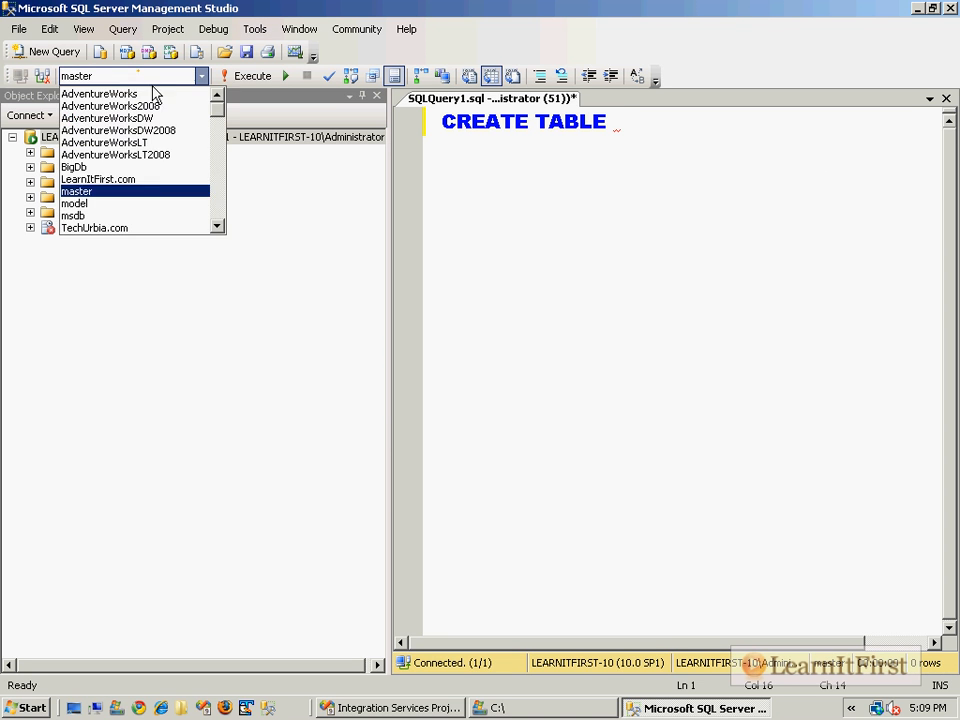
{"action": "left_click", "coordinate": [150, 180]}
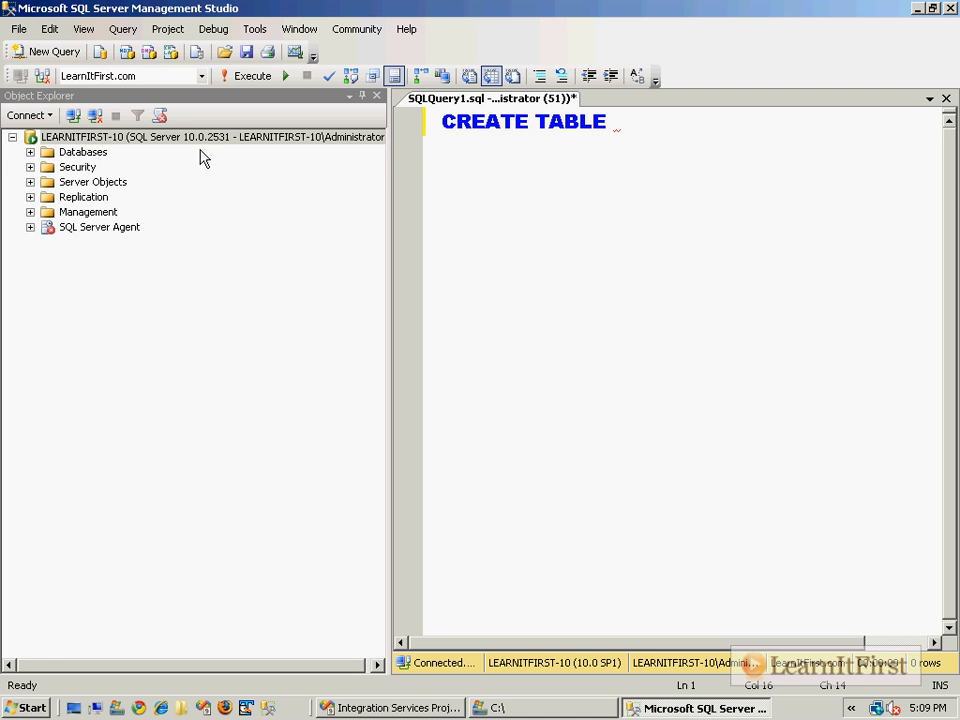
Expand the tables of the LearnItFirst.com database and delete dbo.CompanyDepartment and dbo.Employees.
{"action": "double_click", "coordinate": [77, 153]}
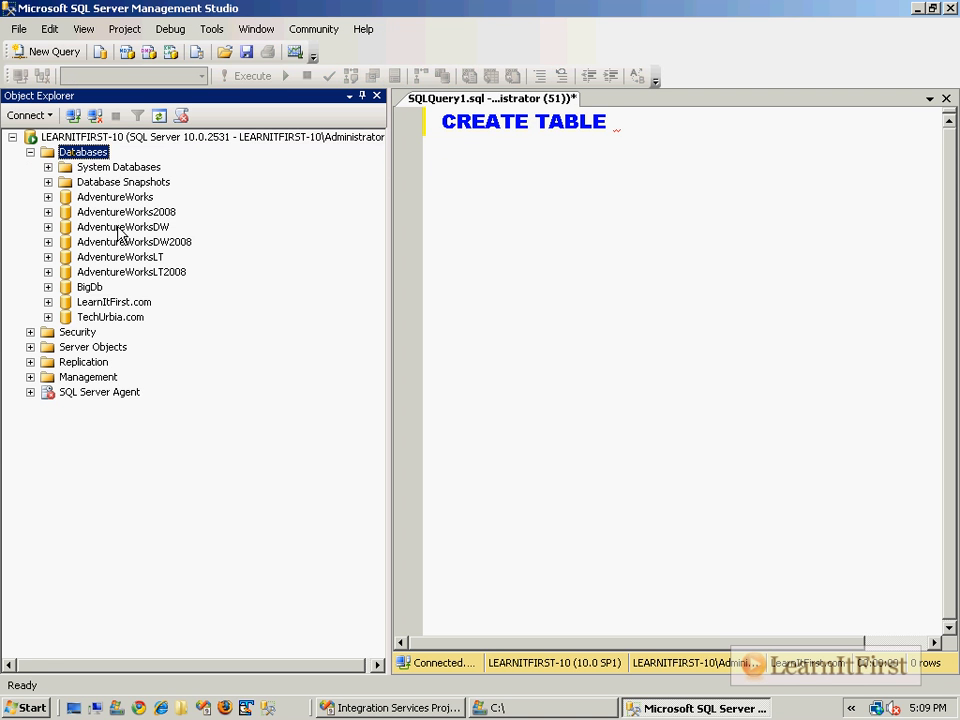
{"action": "double_click", "coordinate": [107, 302]}
{"action": "double_click", "coordinate": [105, 333]}
{"action": "left_click", "coordinate": [150, 362]}
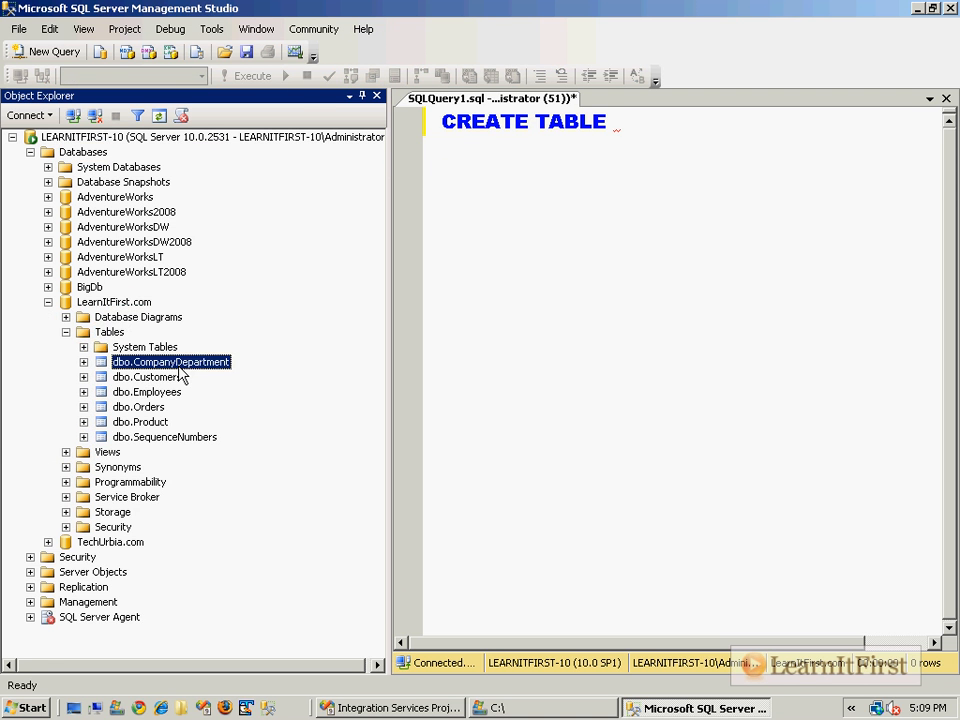
{"action": "right_click", "coordinate": [178, 362]}
{"action": "left_click", "coordinate": [255, 633]}
{"action": "key", "text": "Return"}
{"action": "left_click", "coordinate": [150, 377]}
{"action": "right_click", "coordinate": [178, 377]}
{"action": "left_click", "coordinate": [240, 633]}
{"action": "key", "text": "Return"}
Delete the dbo.Customers, dbo.Orders and dbo.Product tables from the LearnItFirst.com database.
{"action": "right_click", "coordinate": [182, 362]}
{"action": "left_click", "coordinate": [250, 634]}
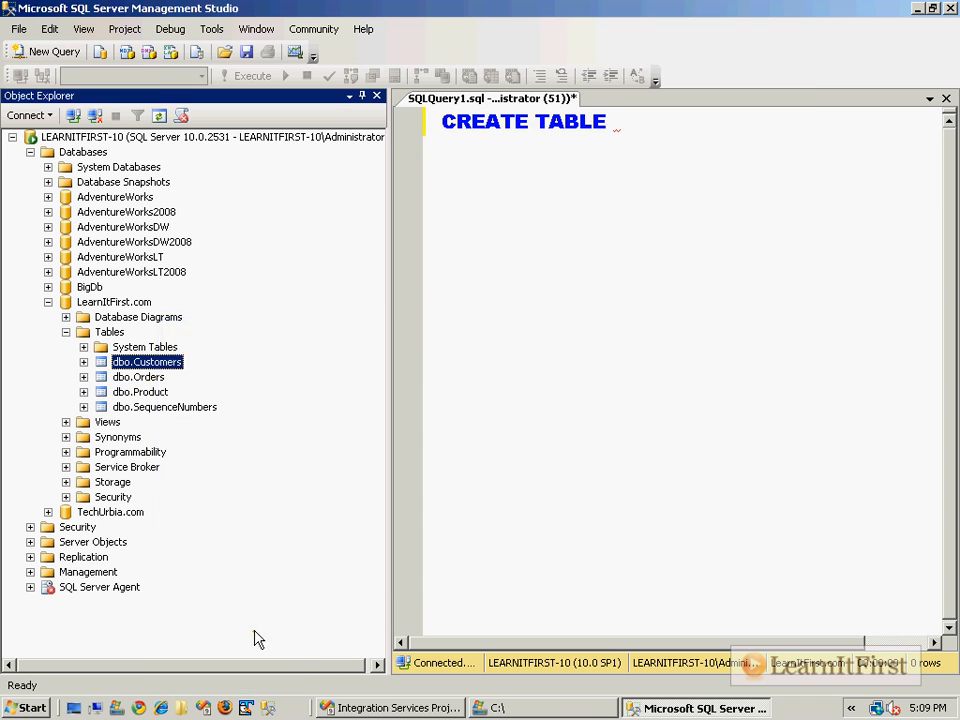
{"action": "key", "text": "Return"}
{"action": "right_click", "coordinate": [158, 363]}
{"action": "left_click", "coordinate": [246, 633]}
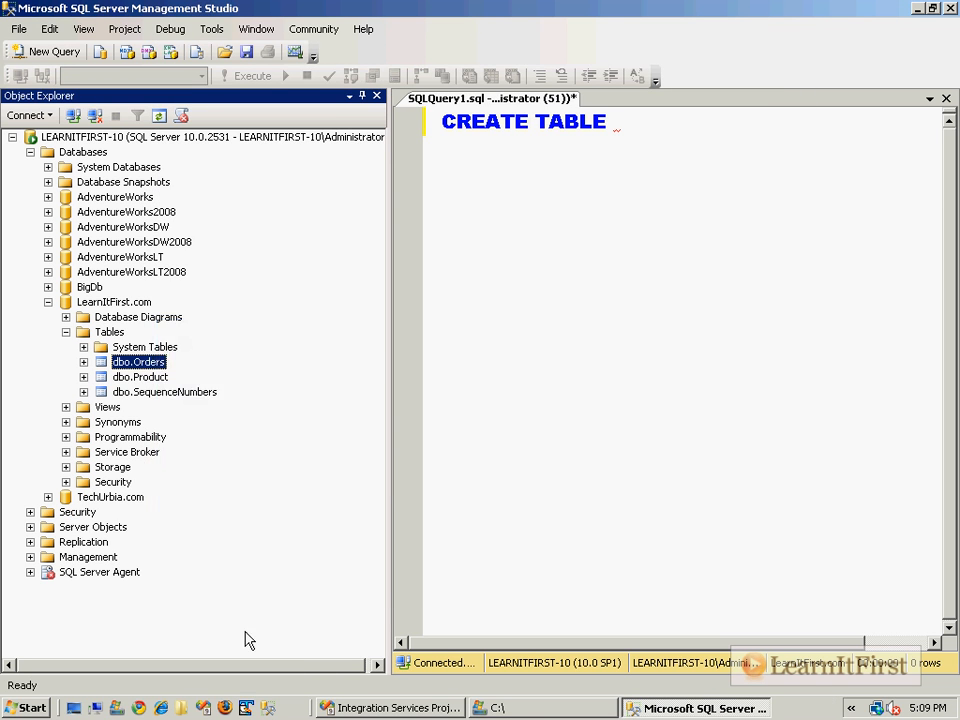
{"action": "key", "text": "Return"}
{"action": "right_click", "coordinate": [161, 362]}
{"action": "left_click", "coordinate": [225, 634]}
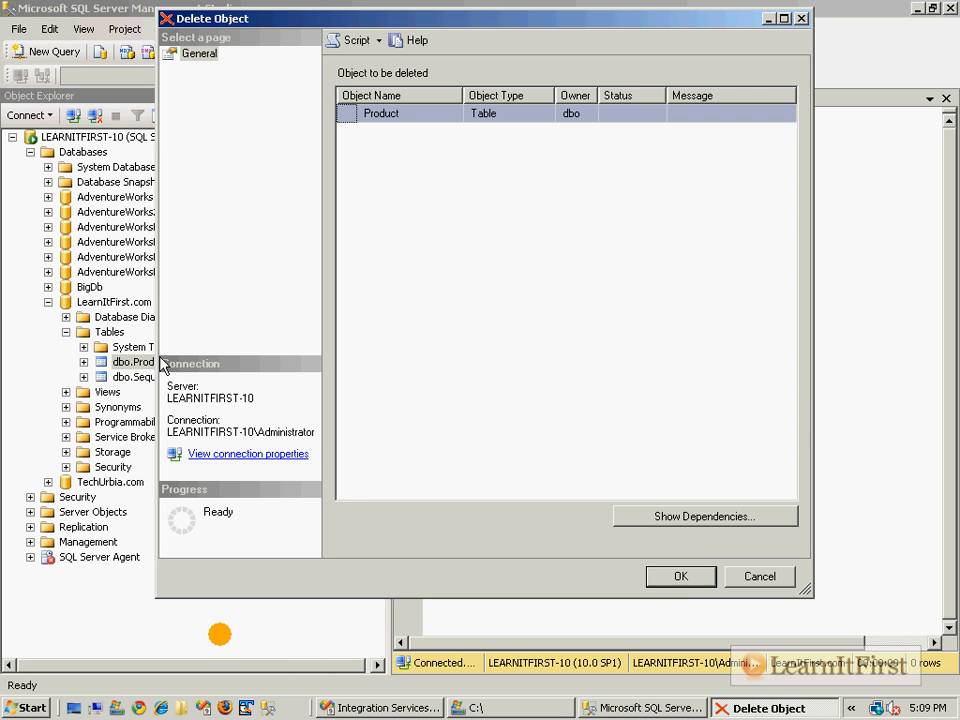
{"action": "key", "text": "Return"}
Close Object Explorer and name the table dbo.Employee in the CREATE TABLE statement, opening its column list.
{"action": "left_click", "coordinate": [589, 262]}
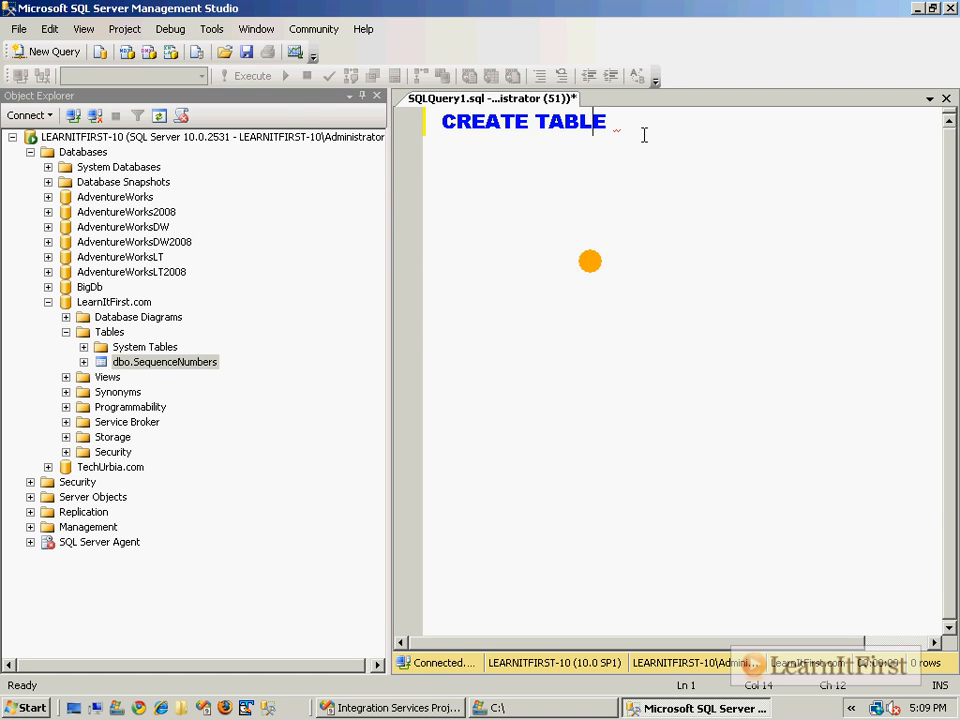
{"action": "left_click", "coordinate": [376, 96]}
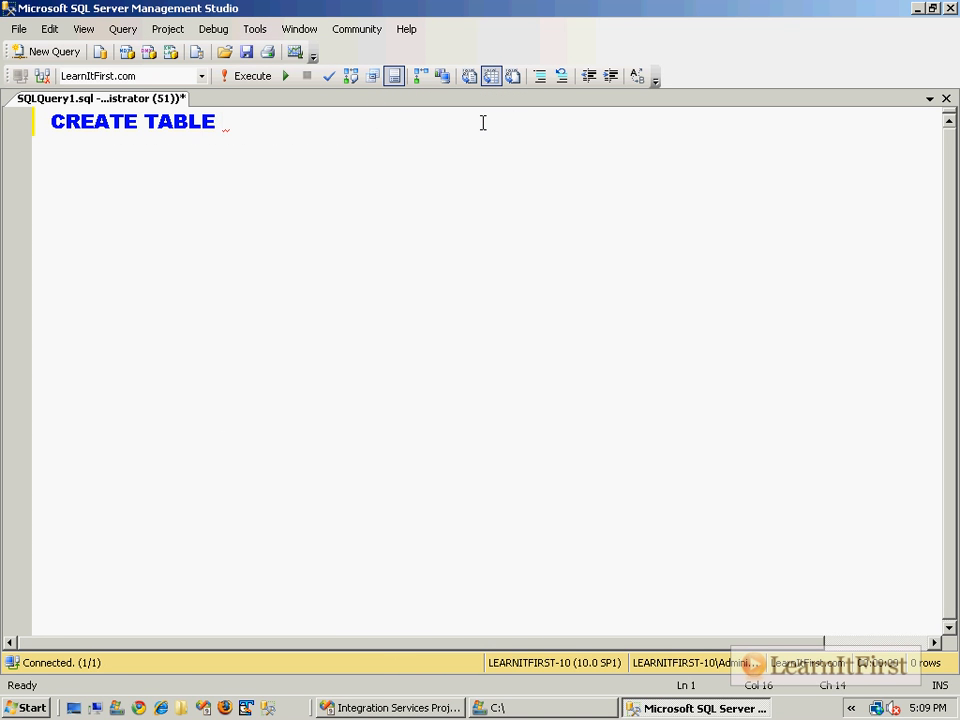
{"action": "type", "text": "dbo.Empok"}
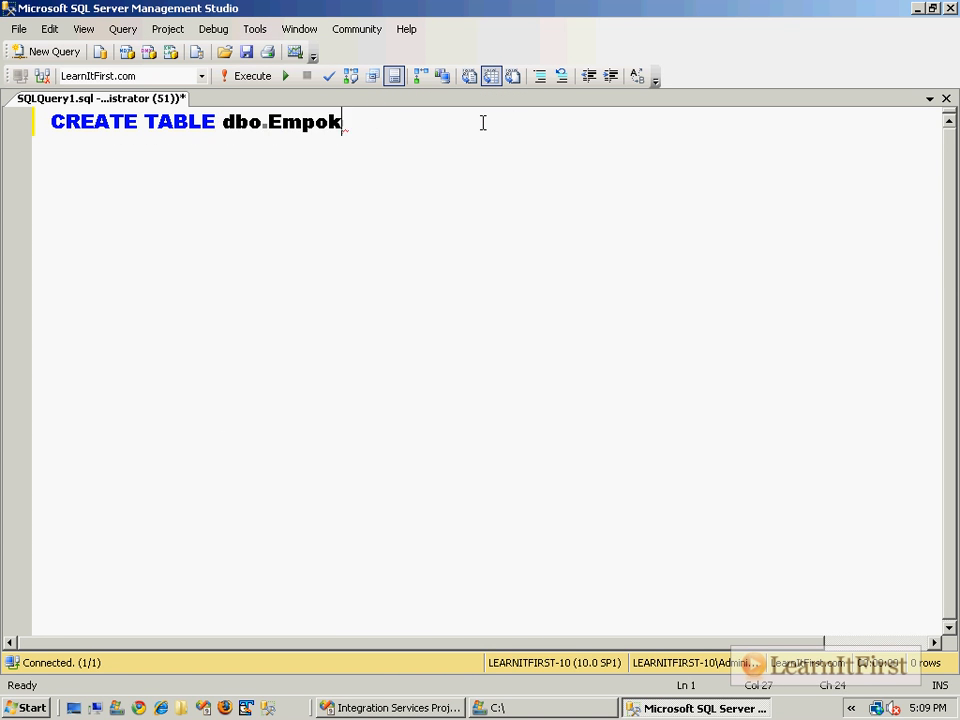
{"action": "key", "text": "BackSpace"}
{"action": "key", "text": "BackSpace"}
{"action": "type", "text": "loyee ("}
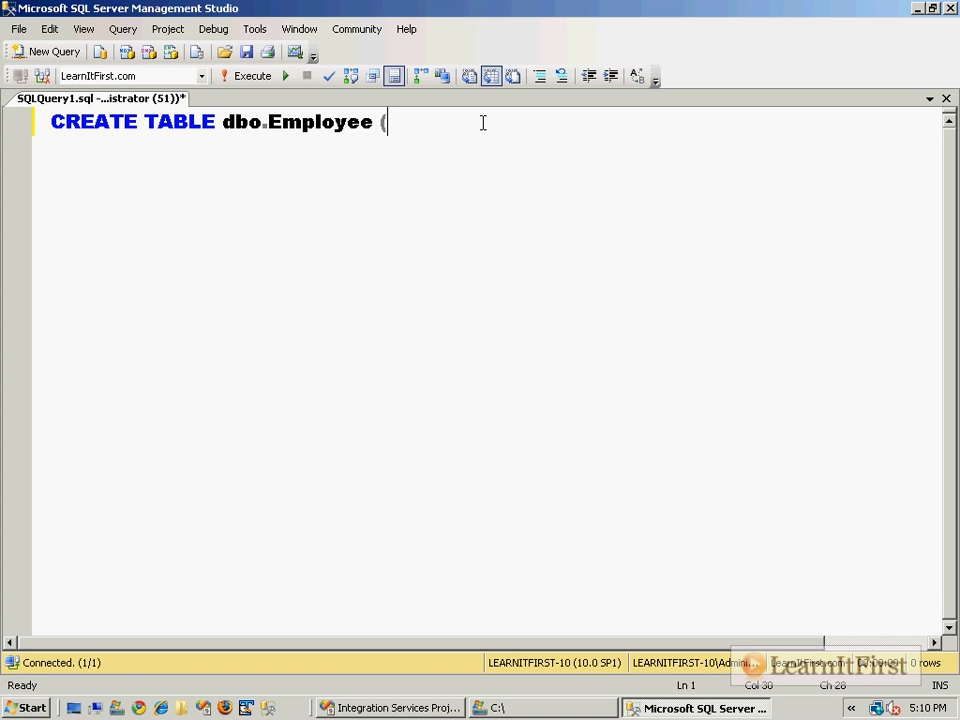
Define the first column as EmployeeId INT NOT NULL PRIMARY KEY on an indented line.
{"action": "key", "text": "Return"}
{"action": "key", "text": "Tab"}
{"action": "type", "text": "Emplo"}
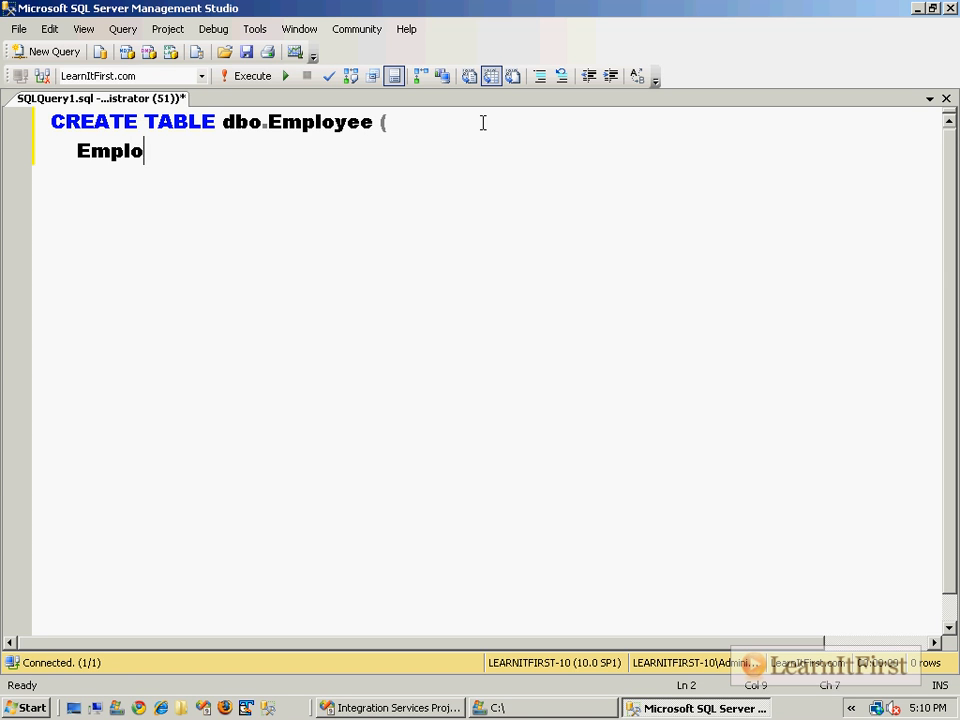
{"action": "type", "text": "yeeId INT NOT NU"}
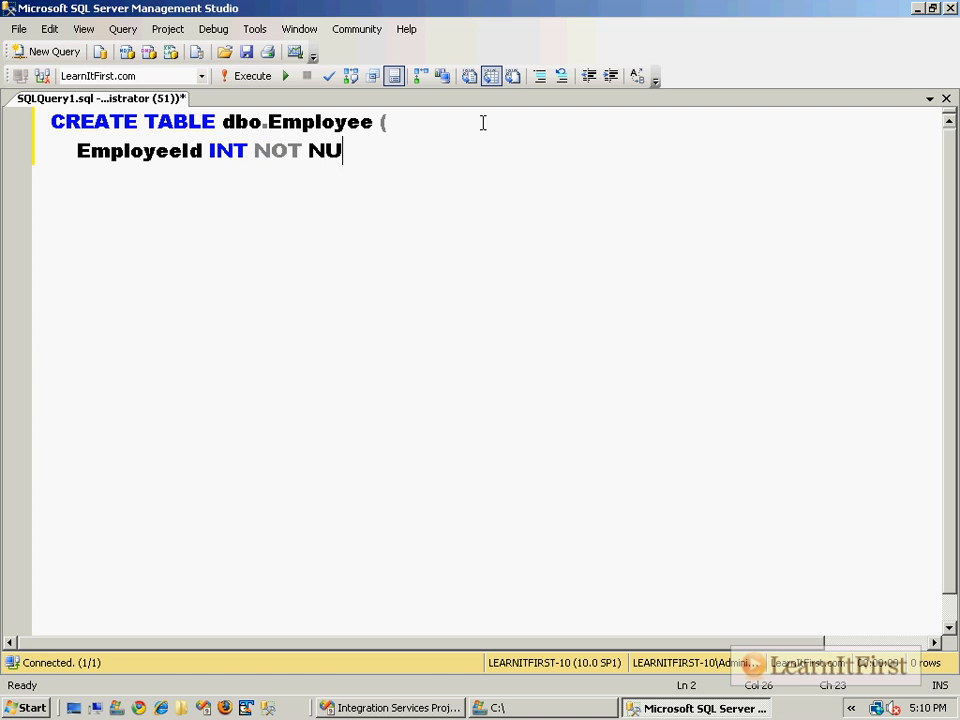
{"action": "type", "text": "LL PRIMARY KEY"}
Add the column FirstName VARCHAR(128) NOT NULL to the dbo.Employee definition.
{"action": "key", "text": "Return"}
{"action": "type", "text": ", FirstName"}
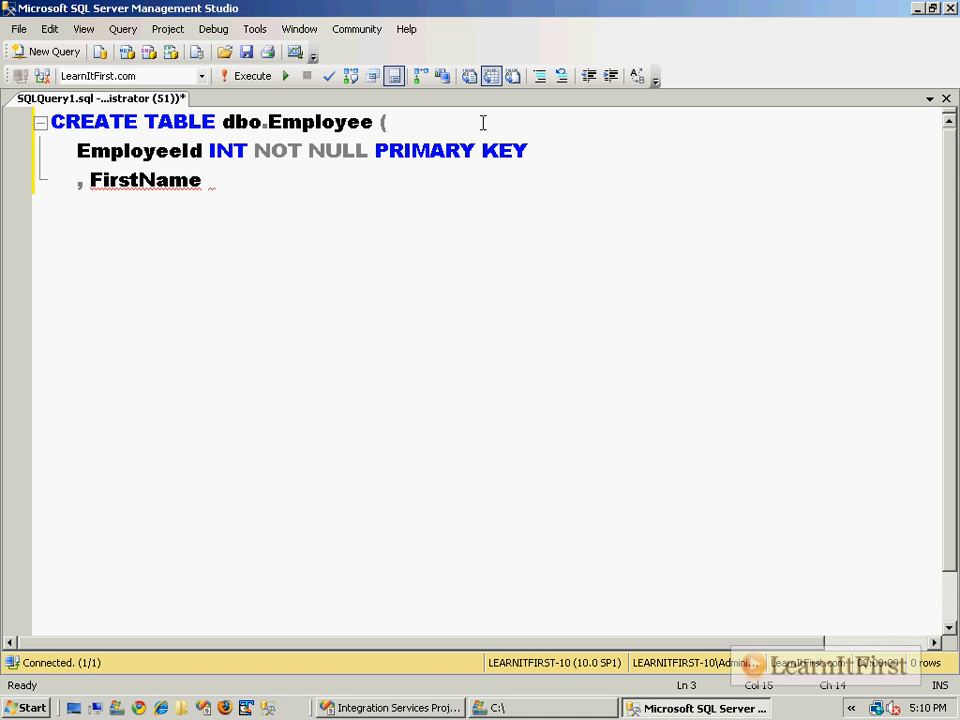
{"action": "type", "text": "VARCHAR("}
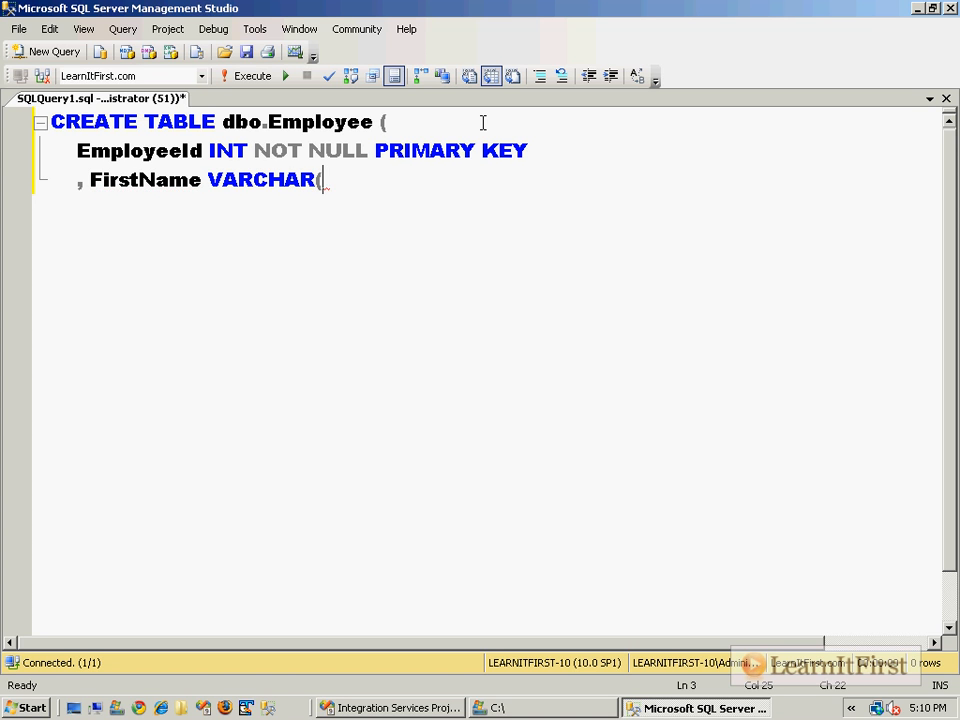
{"action": "type", "text": "128) "}
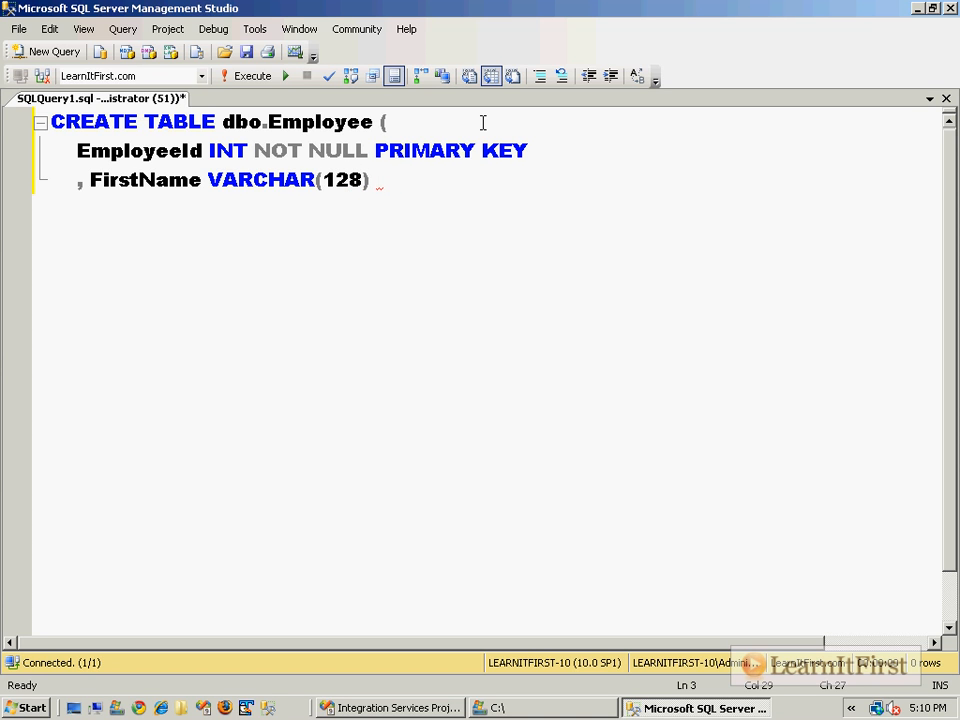
{"action": "type", "text": "NOT NULL"}
Add the column LastName VARCHAR(128) NOT NULL below FirstName.
{"action": "key", "text": "Return"}
{"action": "type", "text": ","}
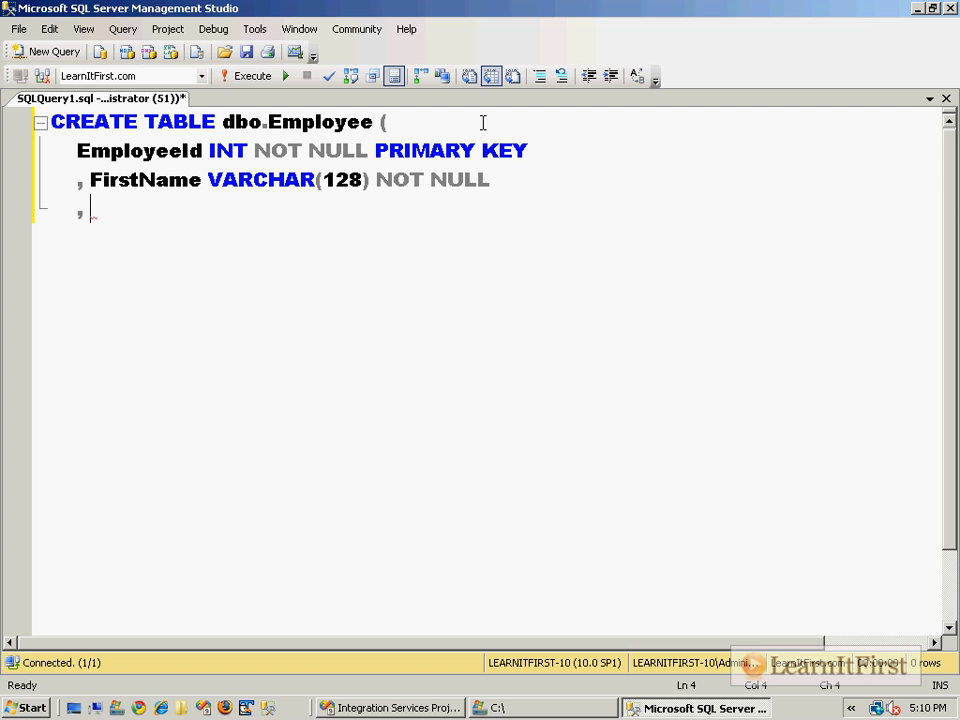
{"action": "type", "text": "LastName VARC"}
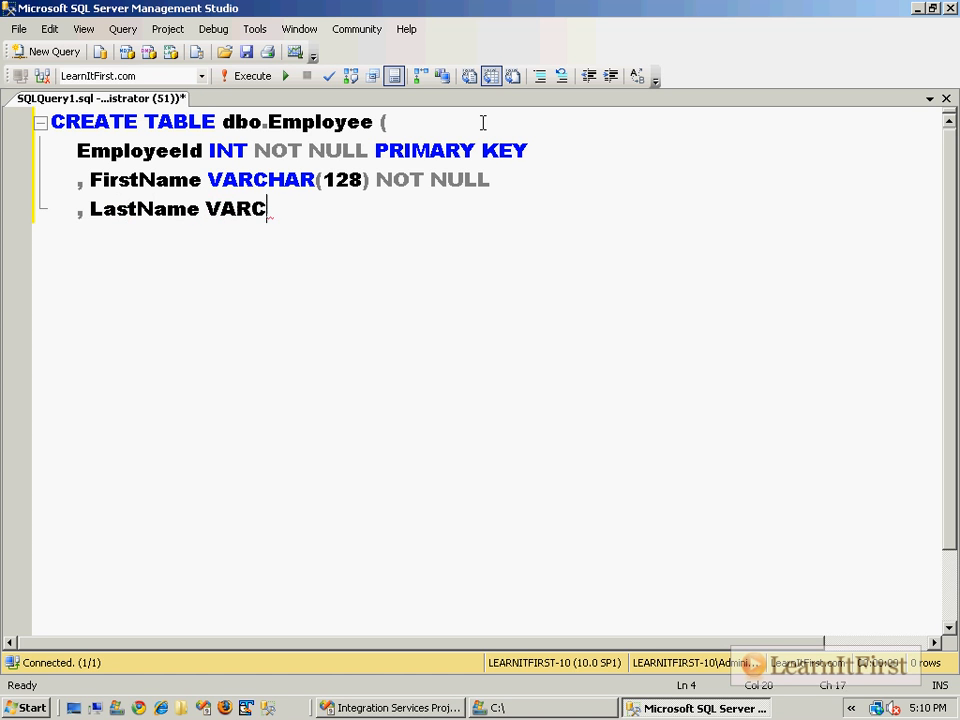
{"action": "type", "text": "HAR(128) NOT NULL"}
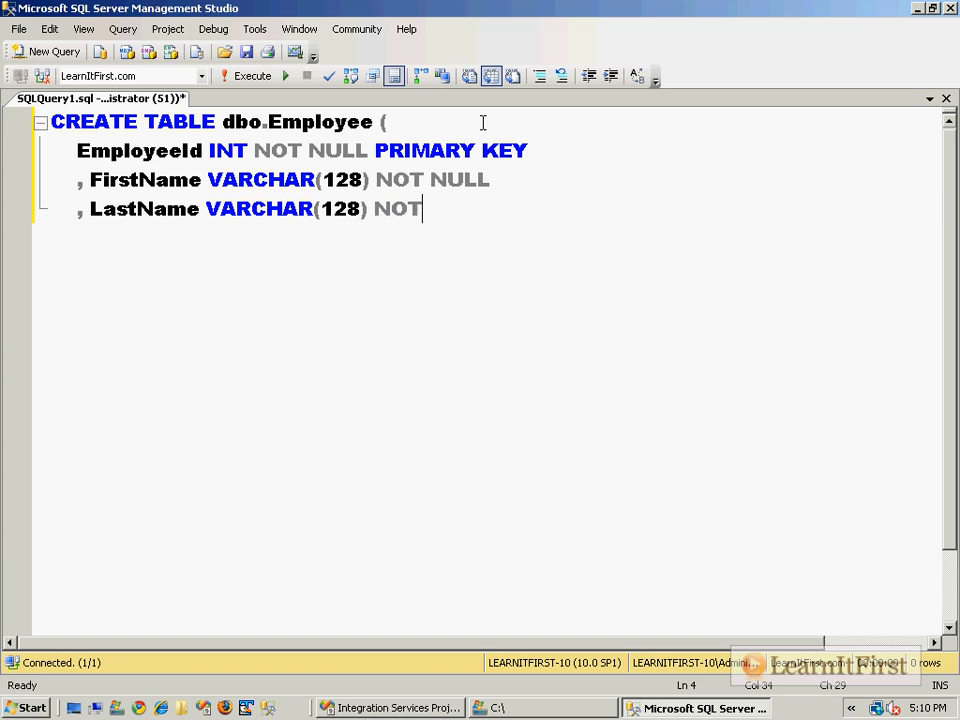
Add the column HireDate DATETIME NOT NULL below LastName.
{"action": "key", "text": "Return"}
{"action": "type", "text": "ireD"}
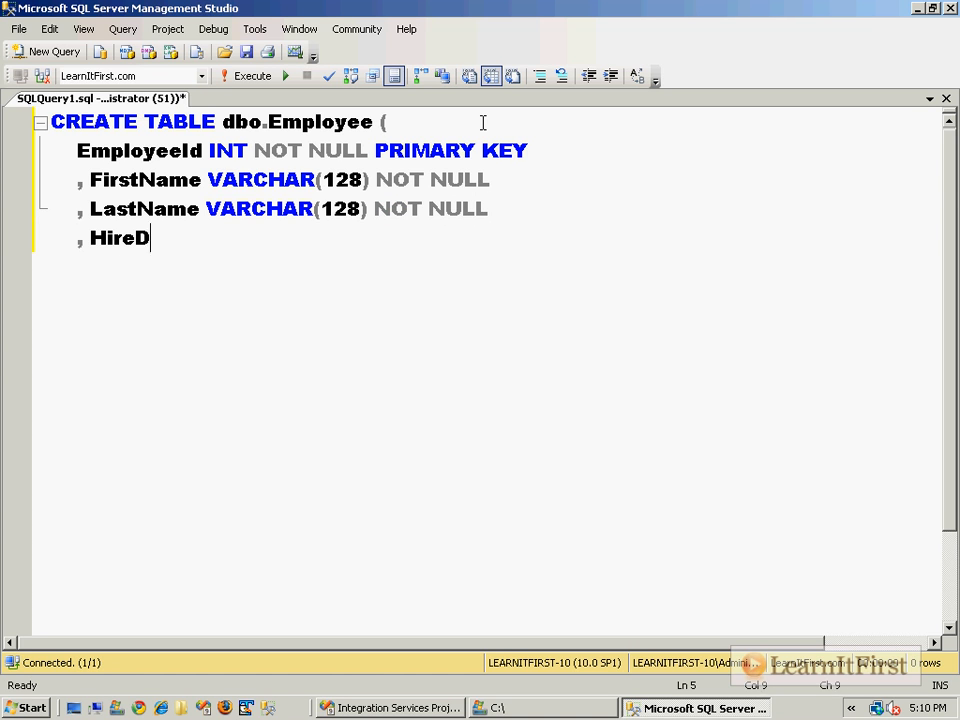
{"action": "type", "text": "ate DATETIME NOT NULL"}
Add the column IsActive BIT NOT NULL and end the CREATE TABLE statement with a closing parenthesis.
{"action": "key", "text": "Return"}
{"action": "type", "text": ", "}
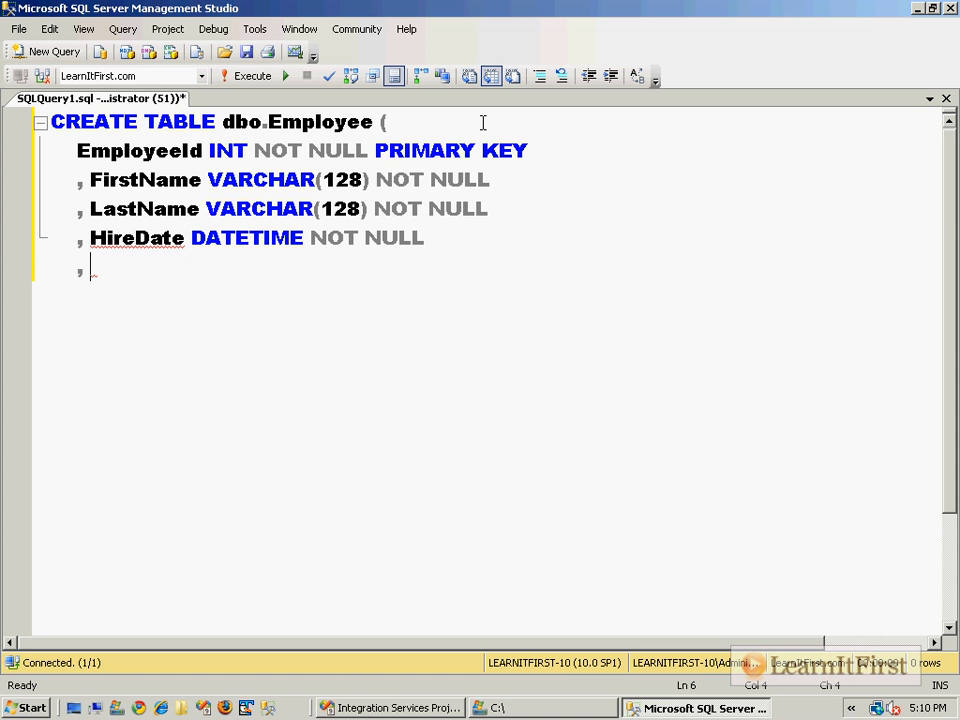
{"action": "type", "text": "IsActi"}
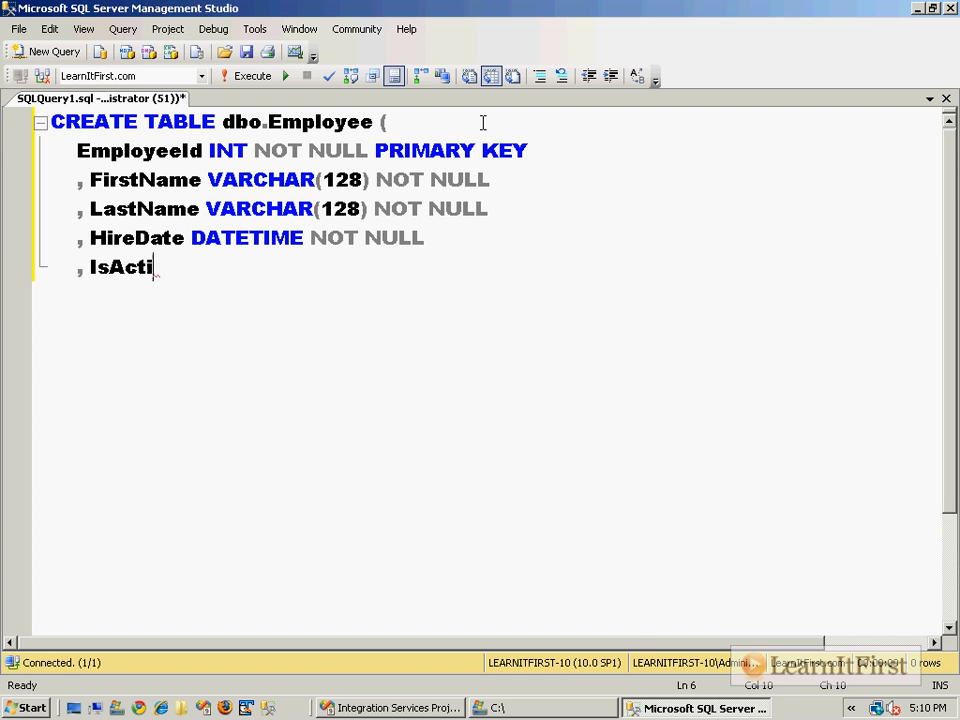
{"action": "type", "text": "ve BIT NOT NULL"}
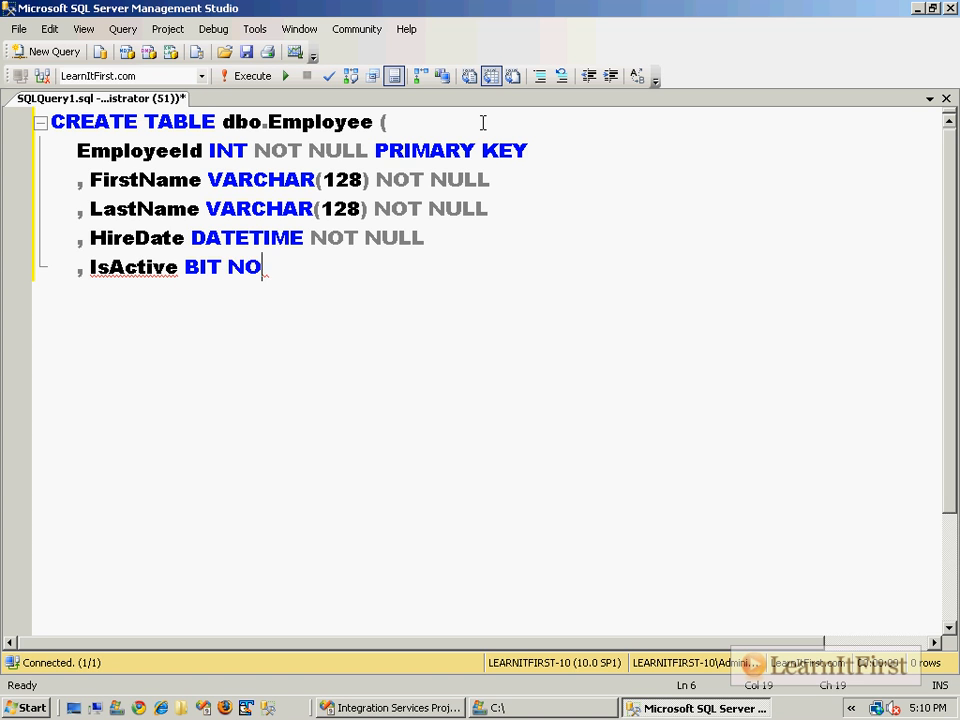
{"action": "key", "text": "Return"}
{"action": "key", "text": "Return"}
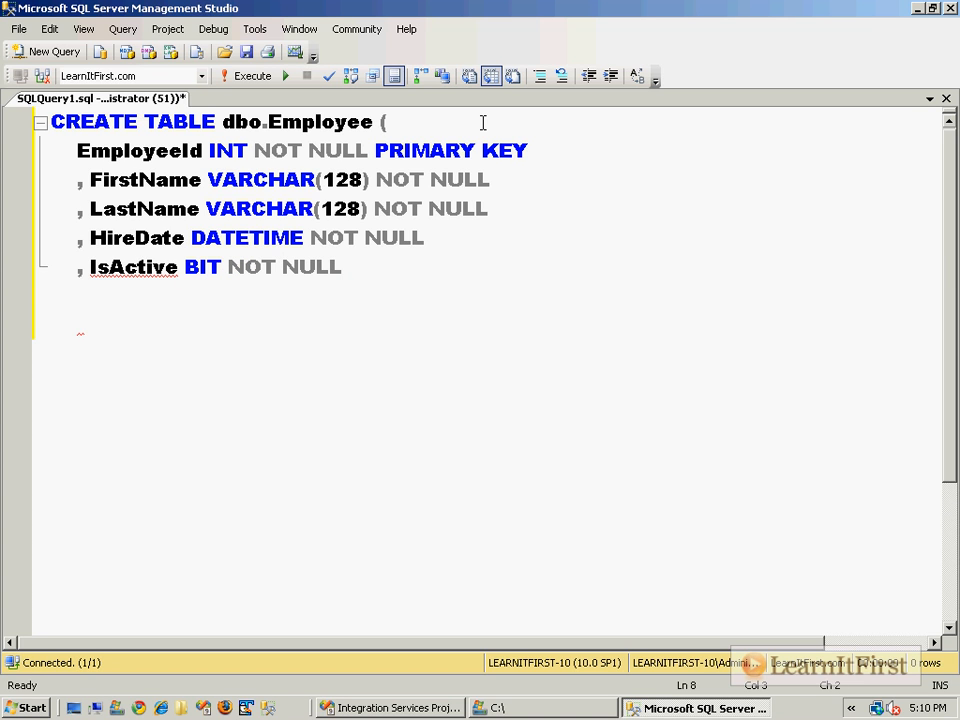
{"action": "key", "text": "BackSpace"}
{"action": "key", "text": "BackSpace"}
{"action": "type", "text": ")"}
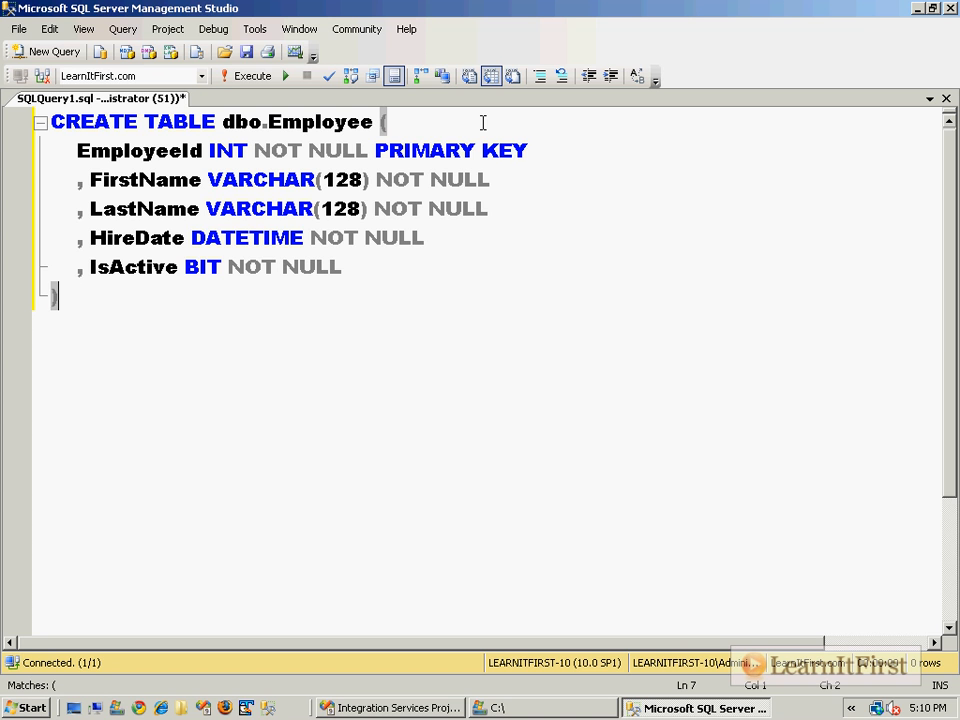
Save the query script to the root of the C: drive as DFT_03.
{"action": "left_click", "coordinate": [18, 29]}
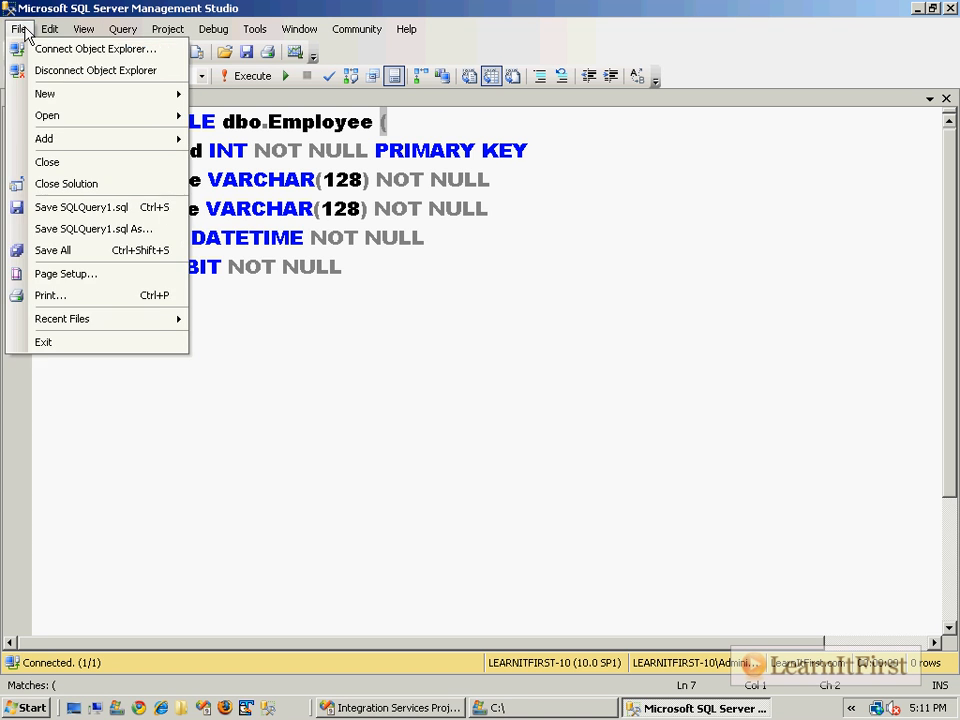
{"action": "left_click", "coordinate": [246, 51]}
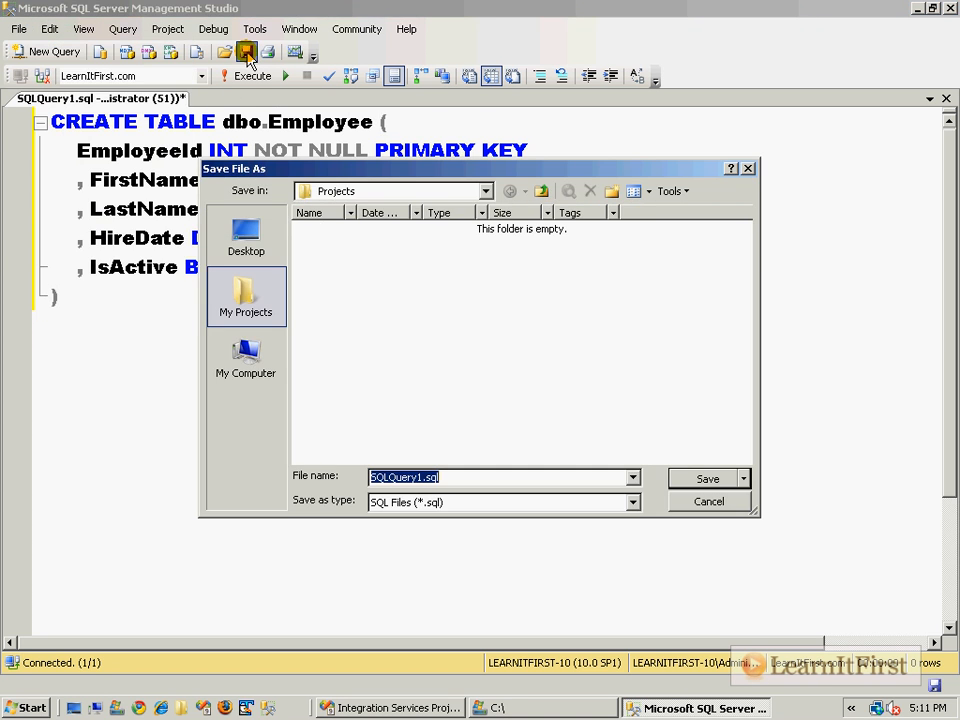
{"action": "left_click", "coordinate": [246, 360]}
{"action": "double_click", "coordinate": [320, 305]}
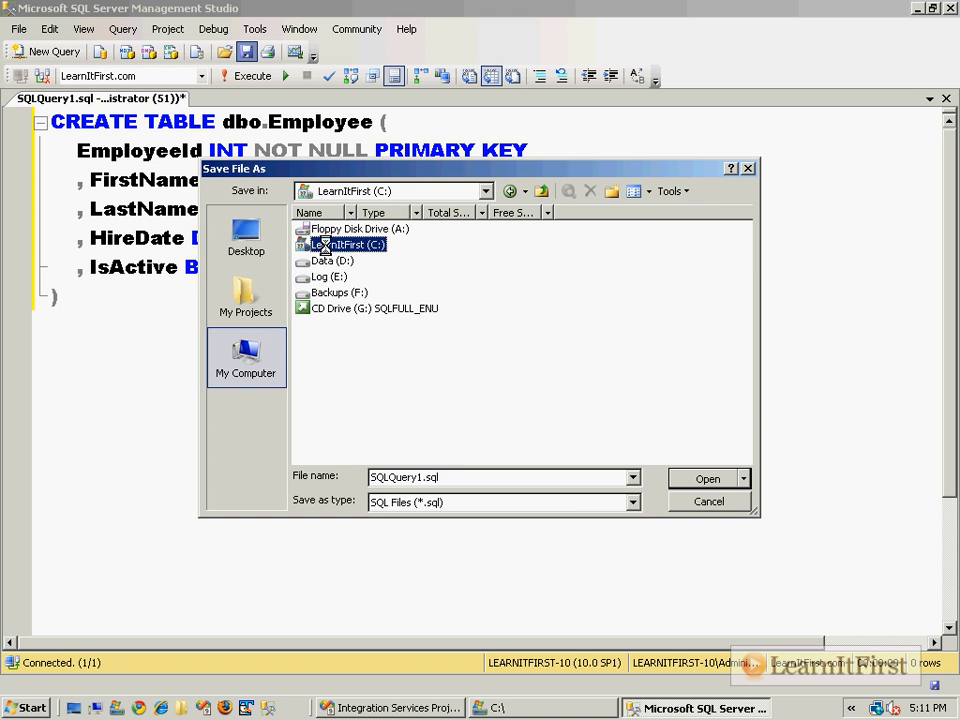
{"action": "left_click", "coordinate": [418, 476]}
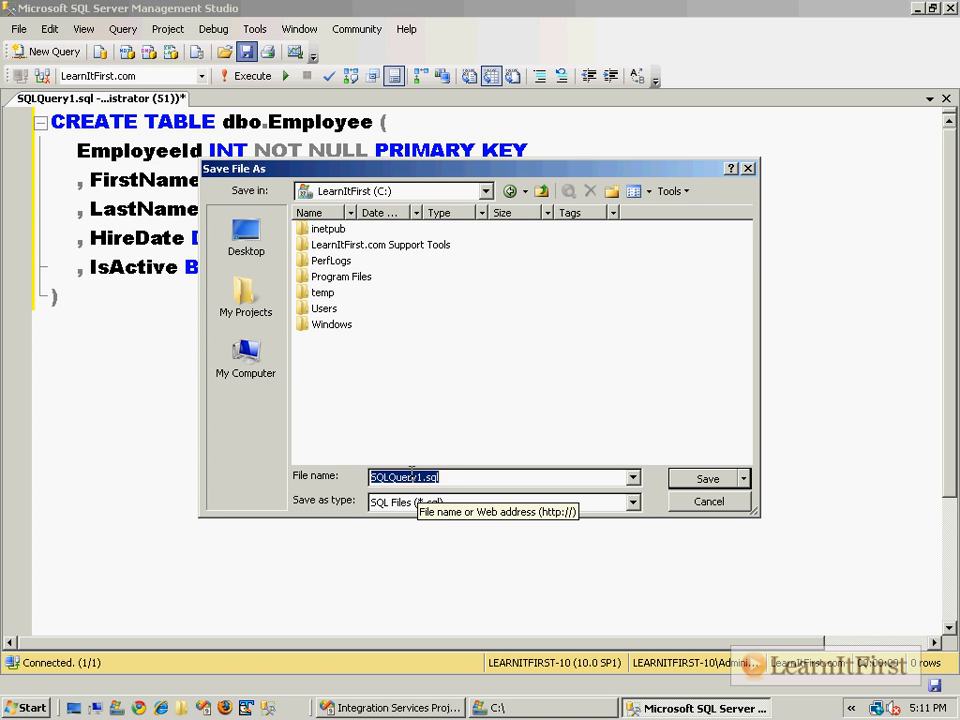
{"action": "type", "text": "DFT_"}
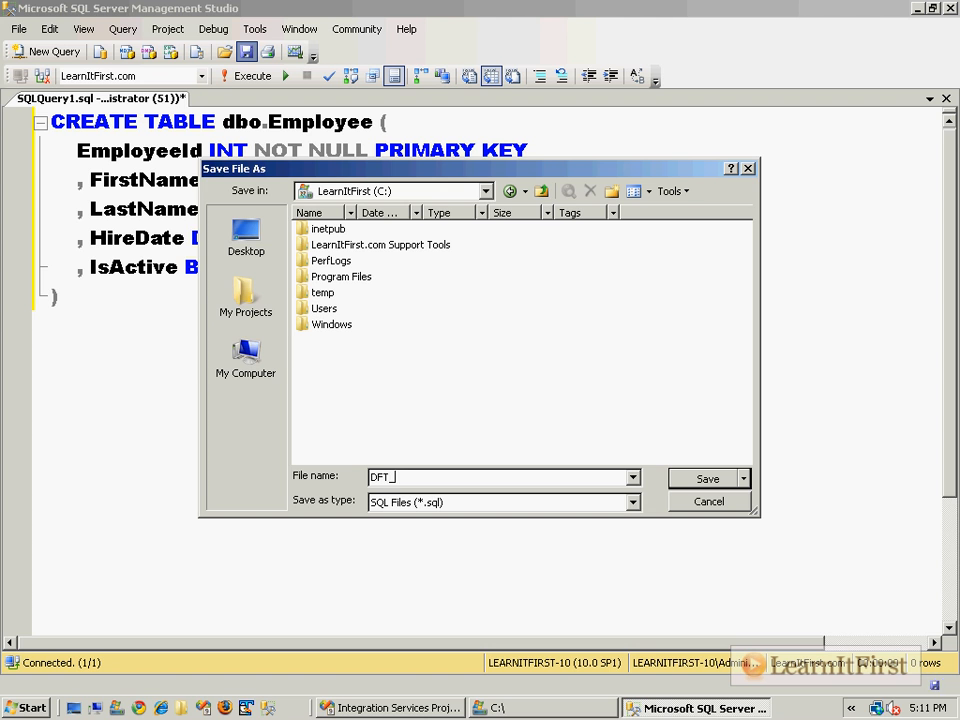
{"action": "type", "text": "03"}
{"action": "key", "text": "Return"}
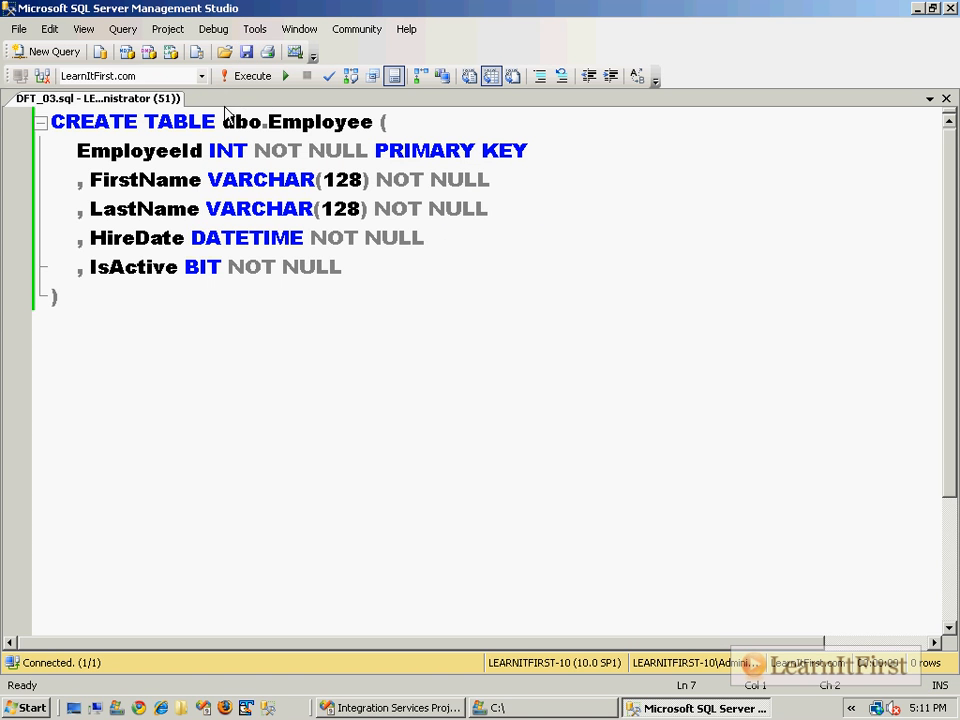
Execute the CREATE TABLE script, and below it write and run only SELECT * FROM dbo.Employee.
{"action": "left_click", "coordinate": [255, 78]}
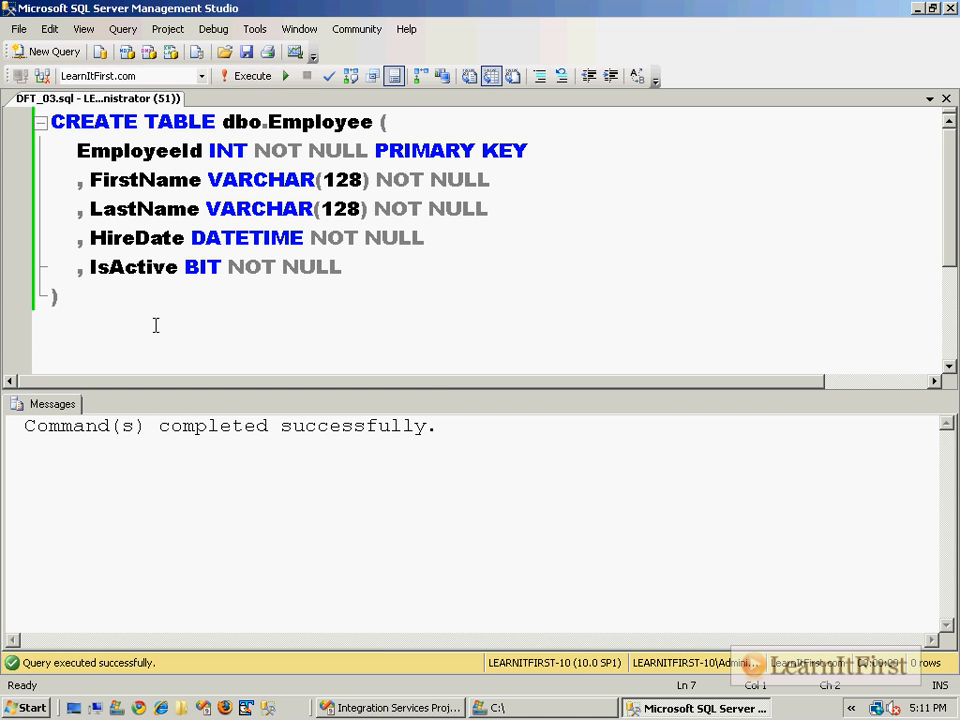
{"action": "key", "text": "Return"}
{"action": "key", "text": "Return"}
{"action": "type", "text": "SELECT * F"}
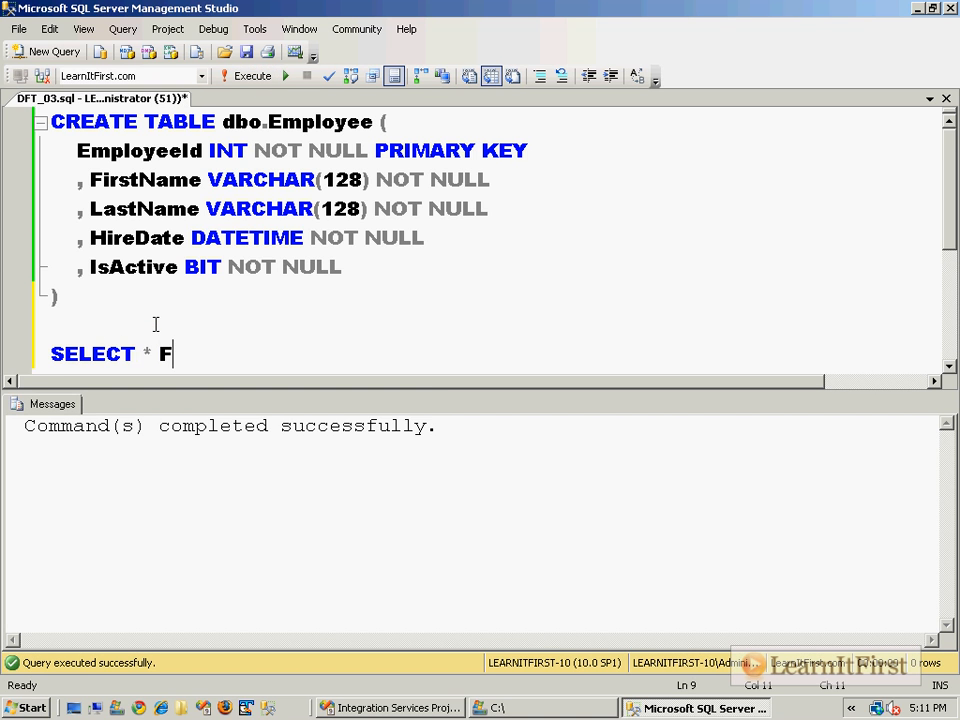
{"action": "type", "text": "ROM dbo.Employee"}
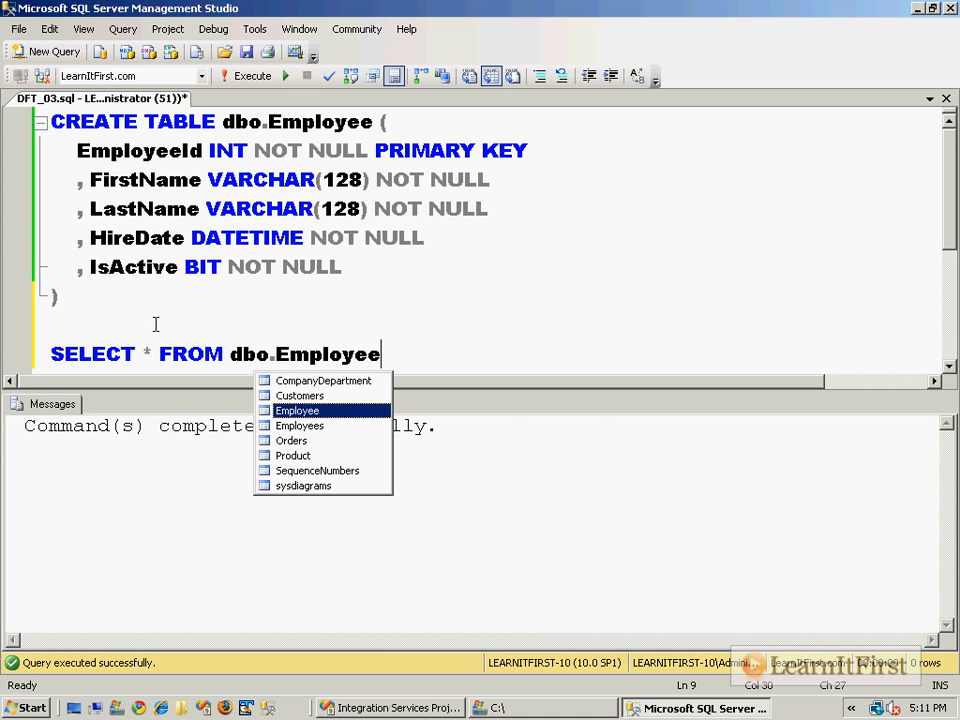
{"action": "key", "text": "shift+Home"}
{"action": "key", "text": "F5"}
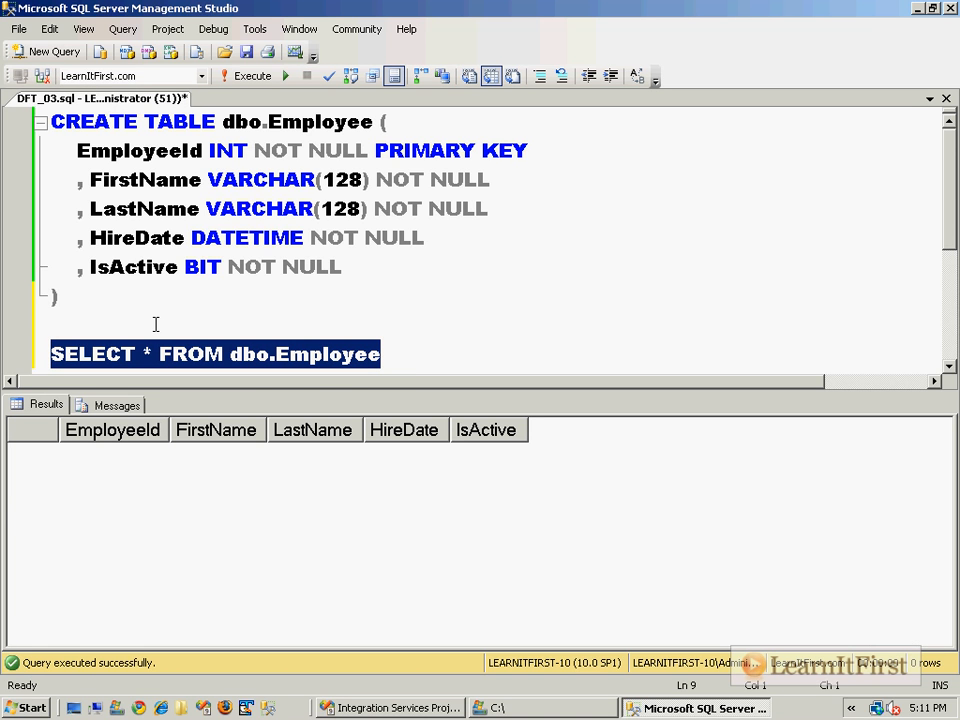
Switch to Visual Studio and add an Excel Source to the Load Excel into SQL Server data flow.
{"action": "left_click", "coordinate": [385, 710]}
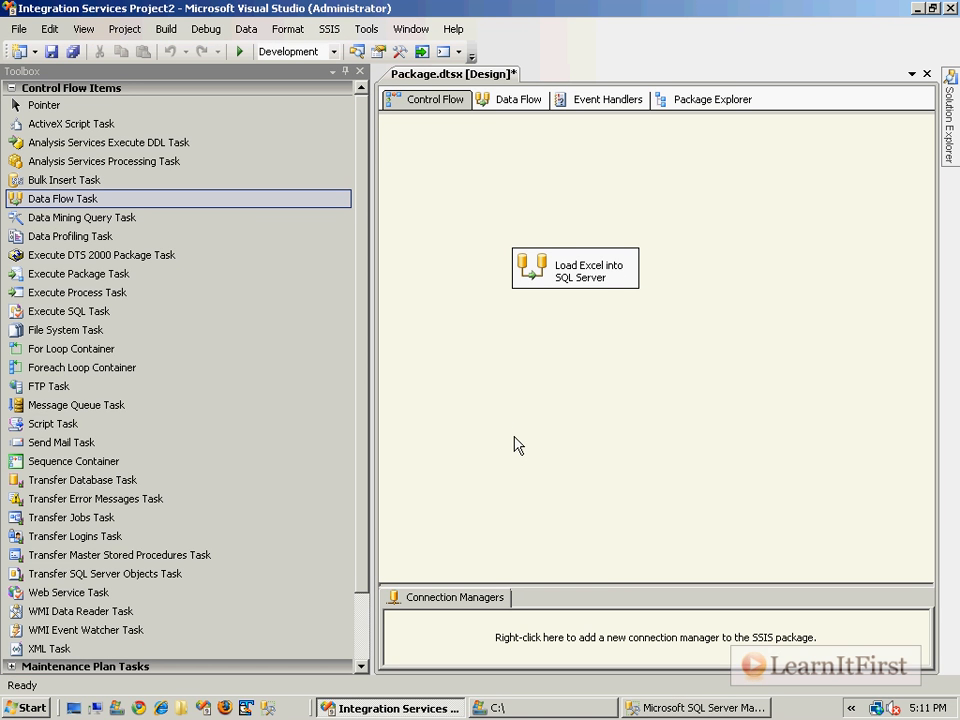
{"action": "double_click", "coordinate": [534, 268]}
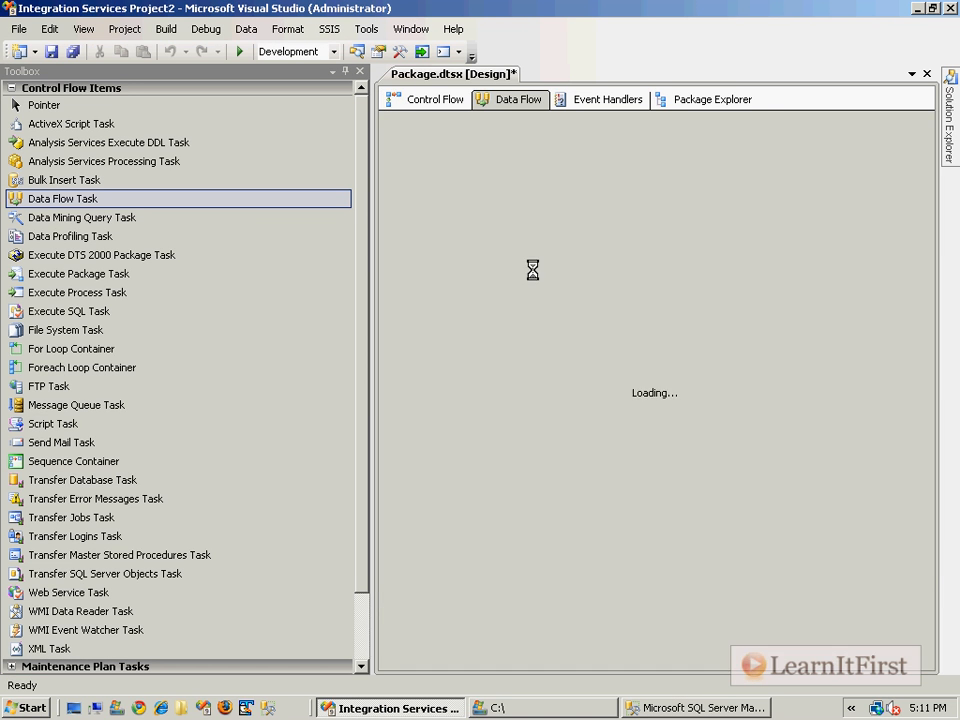
{"action": "left_click_drag", "start_coordinate": [50, 142], "coordinate": [520, 235]}
Add a SQL Server Destination below the Excel Source and connect the source's green output to it.
{"action": "left_click", "coordinate": [90, 235]}
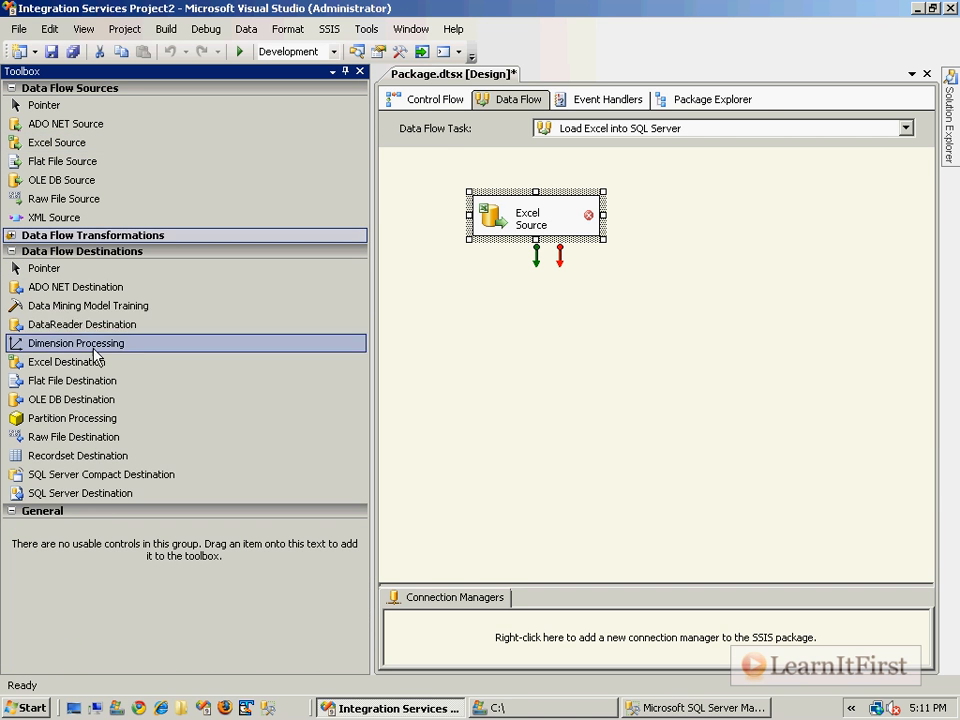
{"action": "mouse_move", "coordinate": [108, 494]}
{"action": "left_mouse_down"}
{"action": "mouse_move", "coordinate": [592, 305]}
{"action": "mouse_move", "coordinate": [499, 336]}
{"action": "left_mouse_up"}
{"action": "left_click", "coordinate": [593, 287]}
{"action": "left_click", "coordinate": [528, 208]}
{"action": "left_click_drag", "start_coordinate": [538, 250], "coordinate": [537, 340]}
Create a connection manager for the Excel Source with version Microsoft Excel 2007, pointing to the employee workbook on the C: drive.
{"action": "double_click", "coordinate": [497, 220]}
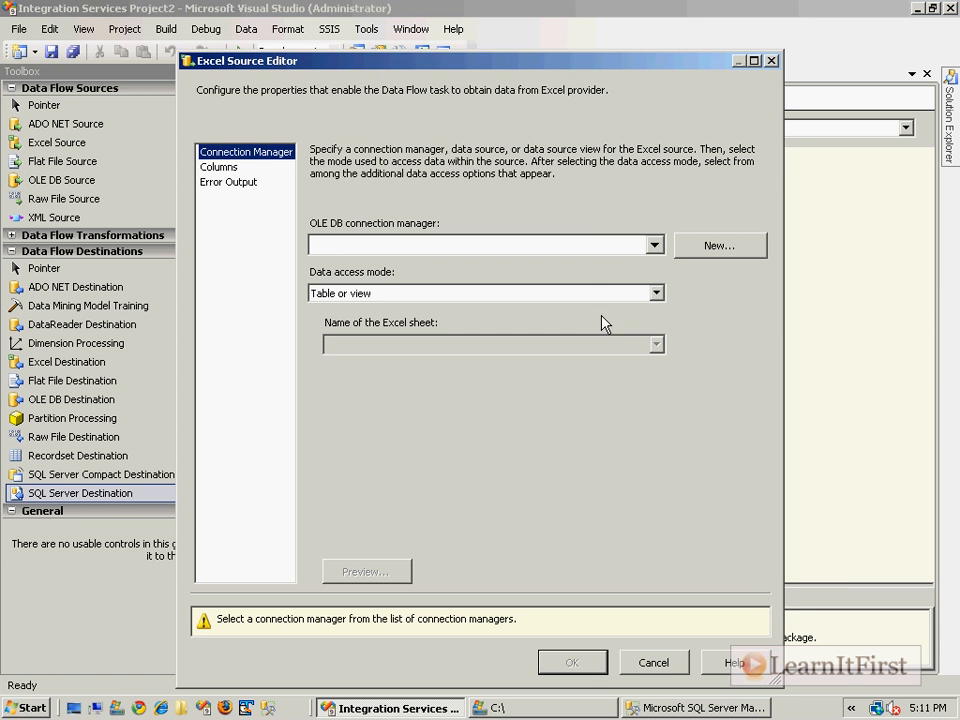
{"action": "left_click", "coordinate": [686, 252]}
{"action": "left_click", "coordinate": [649, 341]}
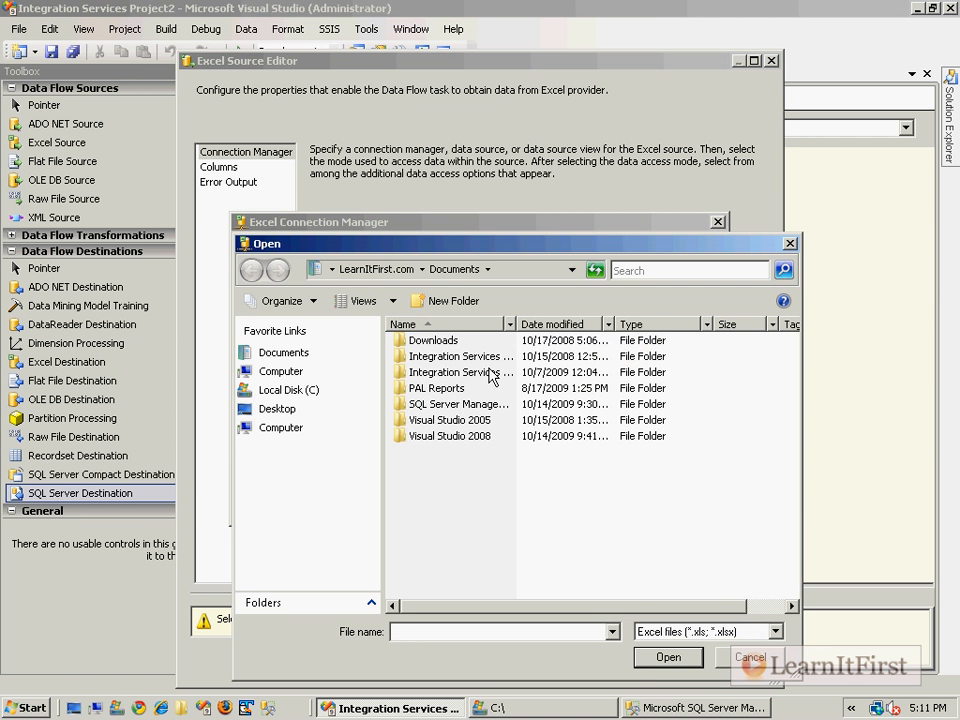
{"action": "left_click", "coordinate": [748, 657]}
{"action": "left_click", "coordinate": [440, 389]}
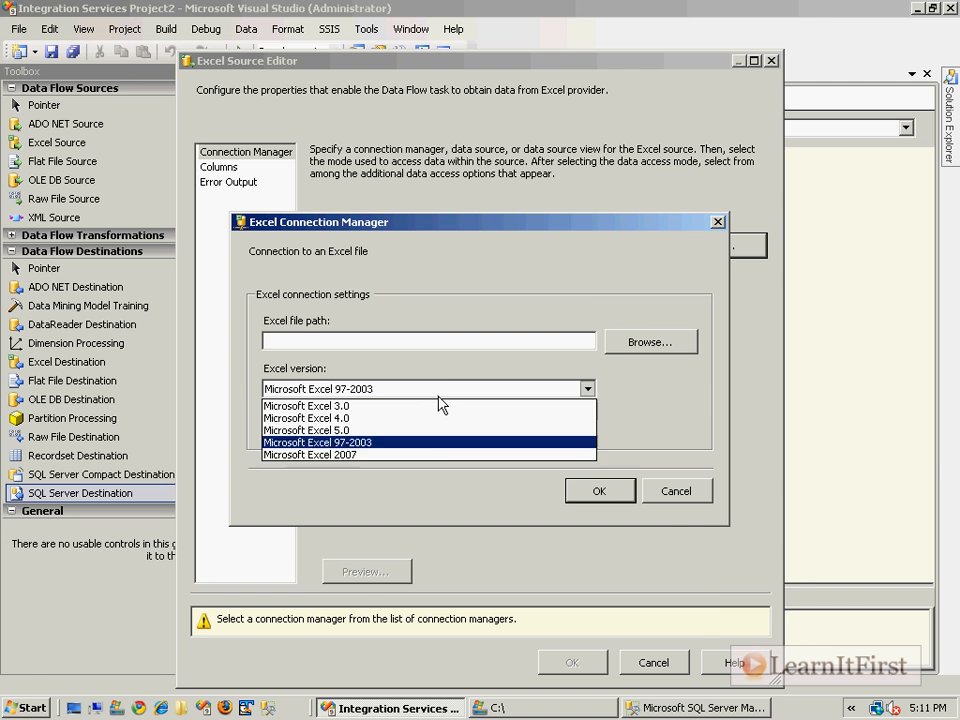
{"action": "left_click", "coordinate": [359, 456]}
{"action": "left_click", "coordinate": [617, 343]}
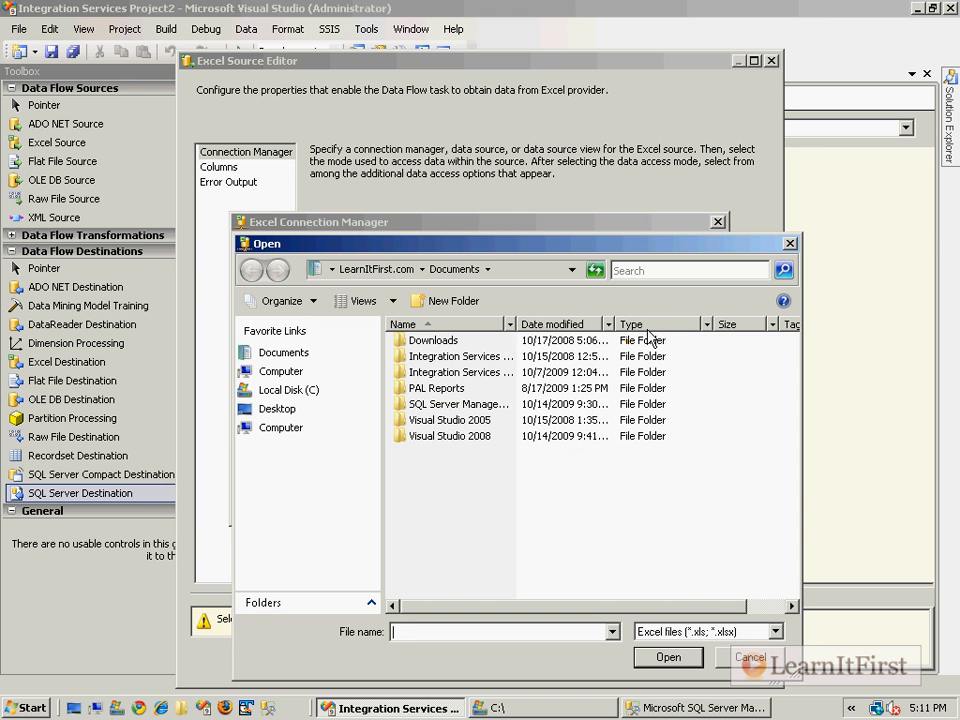
{"action": "left_click", "coordinate": [300, 390]}
{"action": "left_click", "coordinate": [430, 455]}
{"action": "double_click", "coordinate": [430, 455]}
{"action": "left_click", "coordinate": [600, 494]}
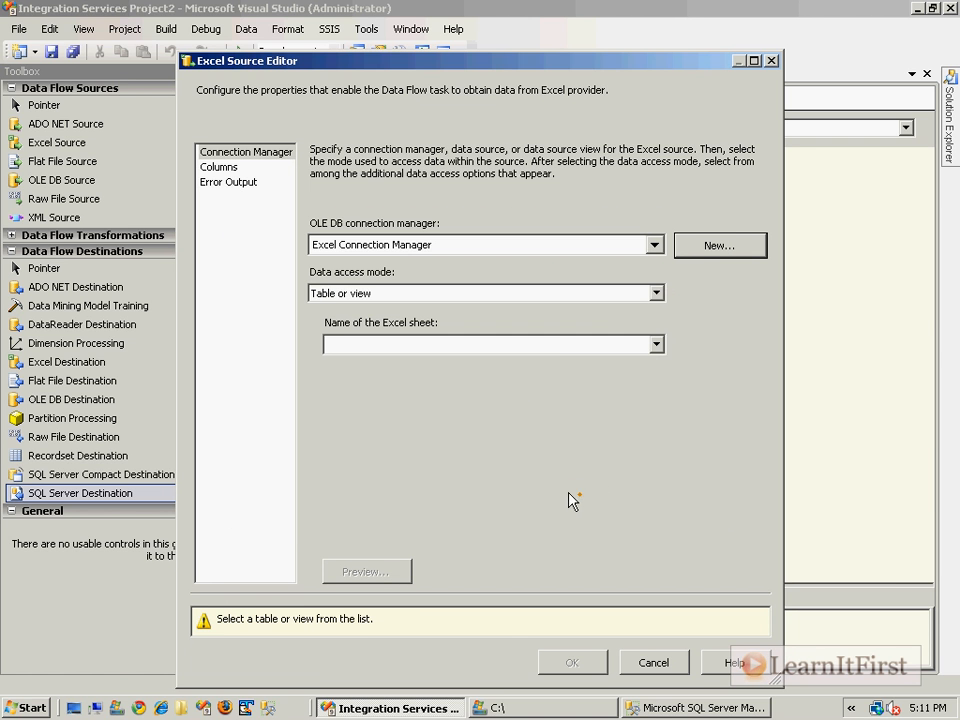
Choose Sheet1$ as the Excel Source's sheet and preview its rows.
{"action": "left_click", "coordinate": [591, 346]}
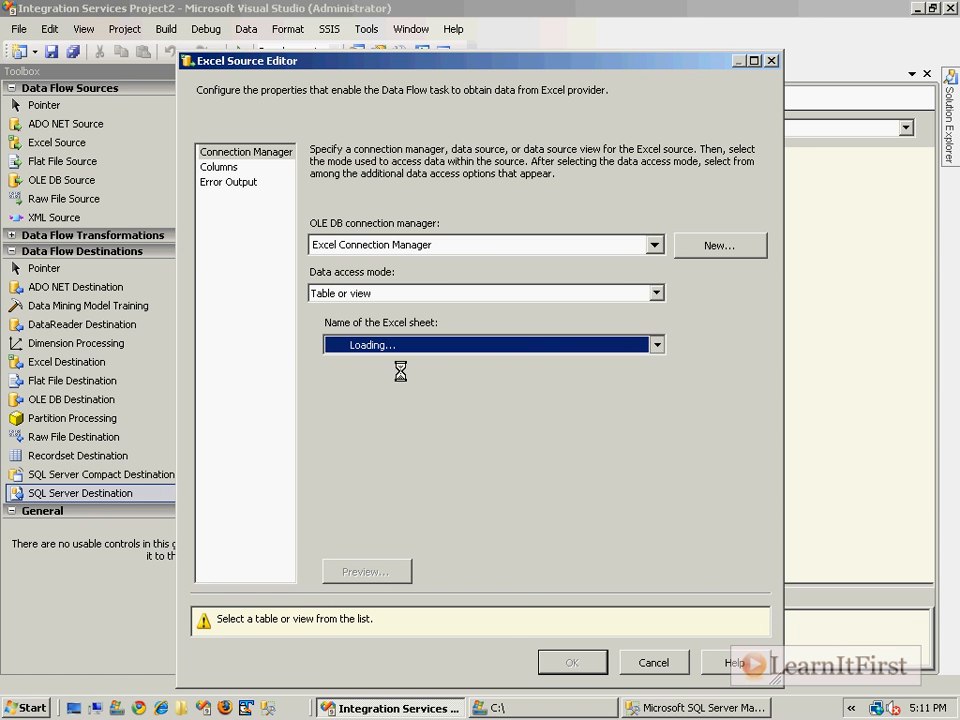
{"action": "left_click", "coordinate": [350, 367]}
{"action": "left_click", "coordinate": [386, 574]}
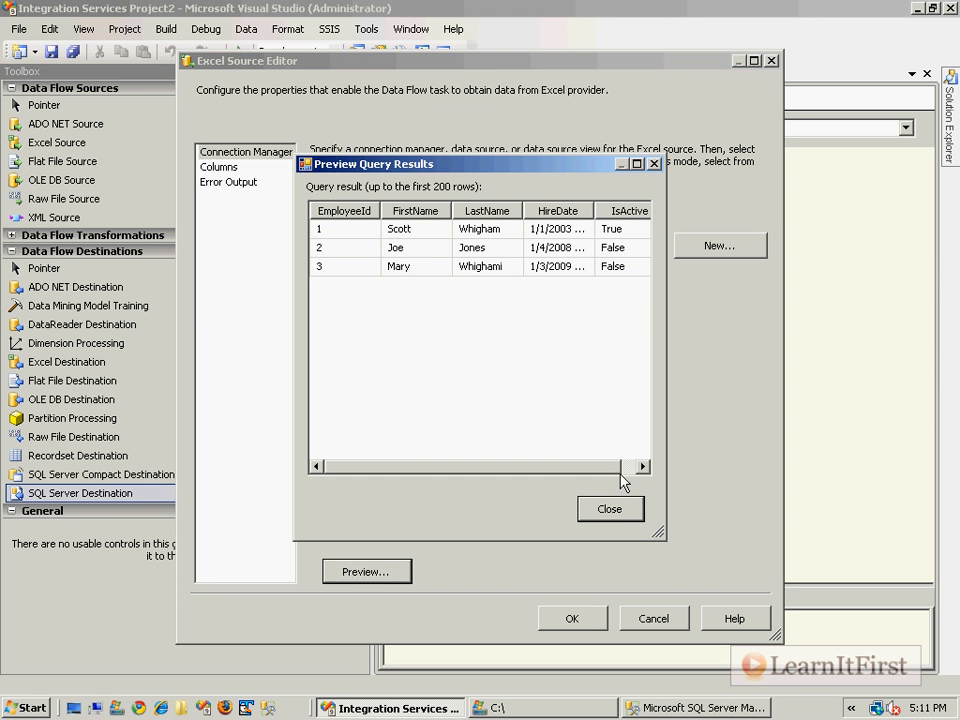
{"action": "left_click", "coordinate": [610, 509]}
Review the Excel Source's external and output columns, and accept the source settings.
{"action": "left_click", "coordinate": [212, 166]}
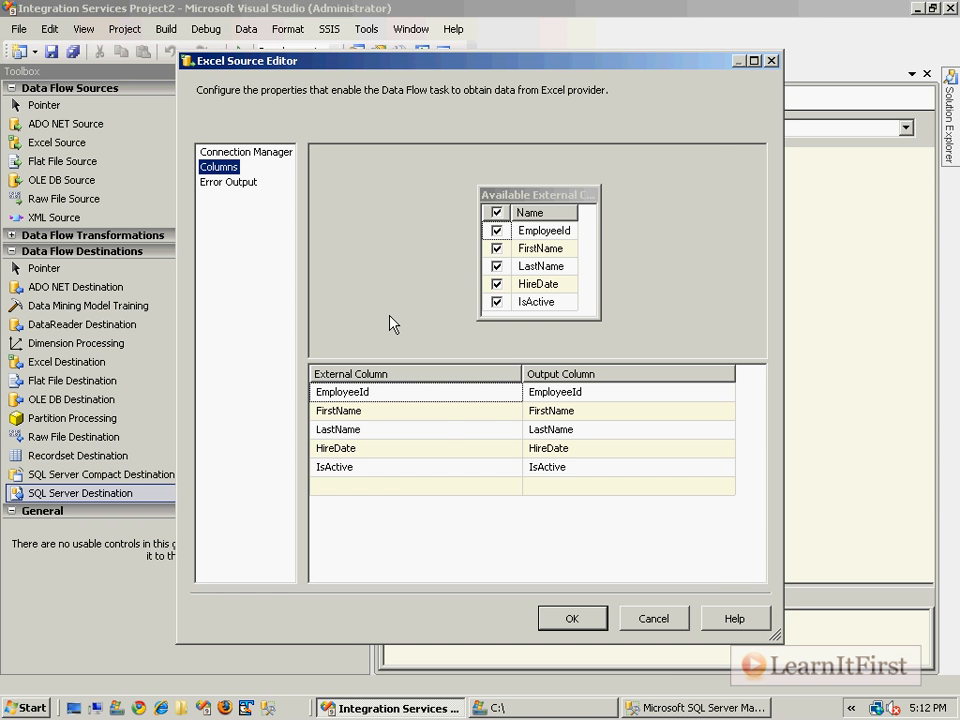
{"action": "left_click_drag", "start_coordinate": [416, 64], "coordinate": [341, 62]}
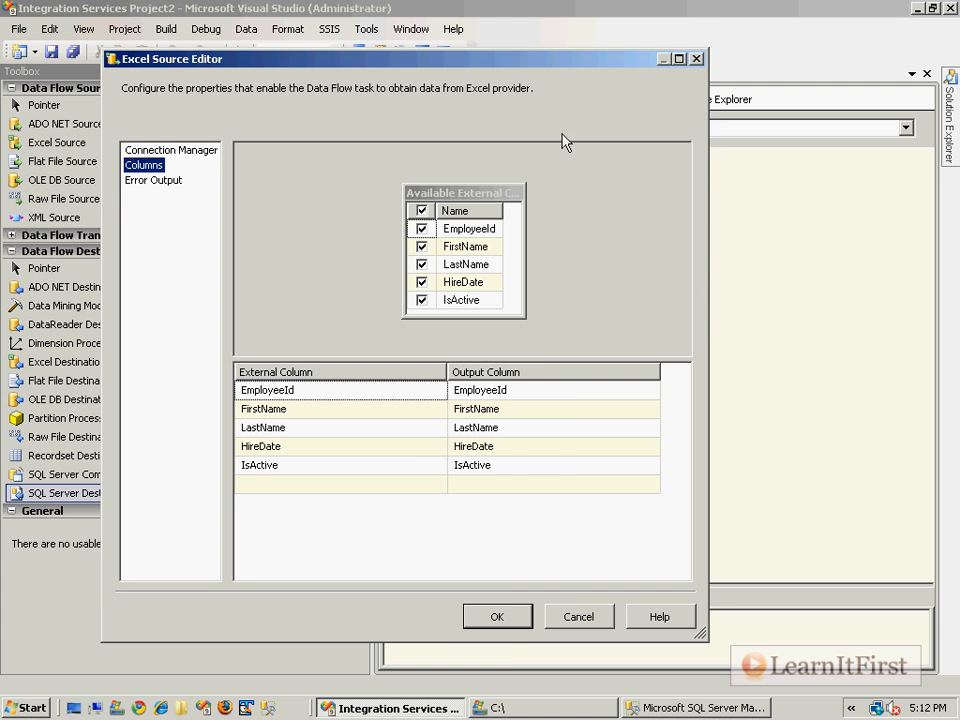
{"action": "left_click_drag", "start_coordinate": [435, 62], "coordinate": [227, 45]}
{"action": "left_click_drag", "start_coordinate": [354, 51], "coordinate": [300, 38]}
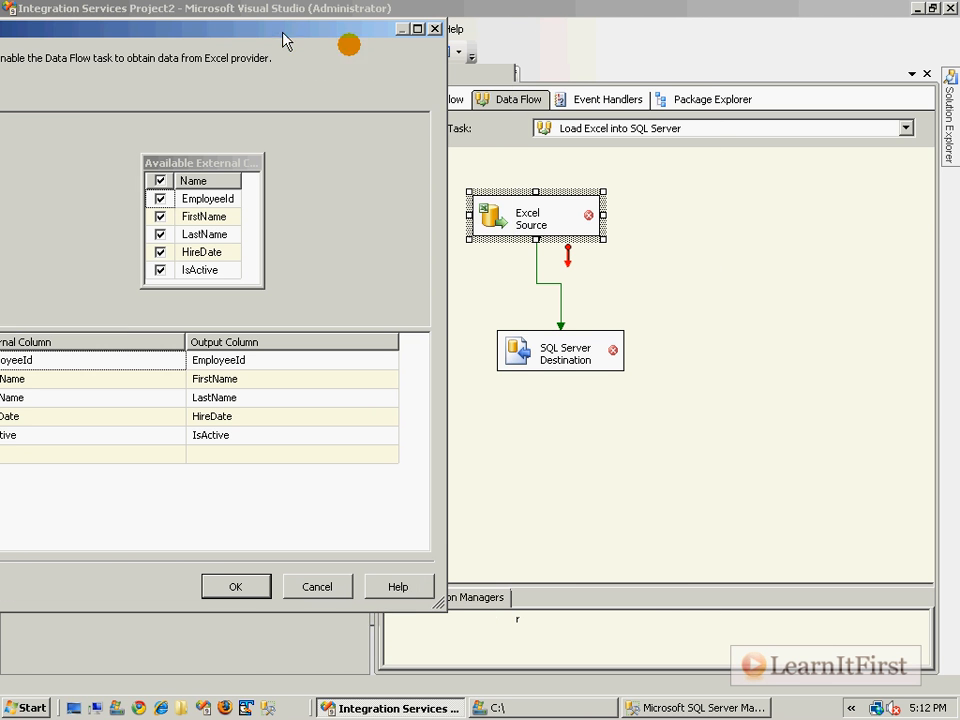
{"action": "left_click", "coordinate": [238, 588]}
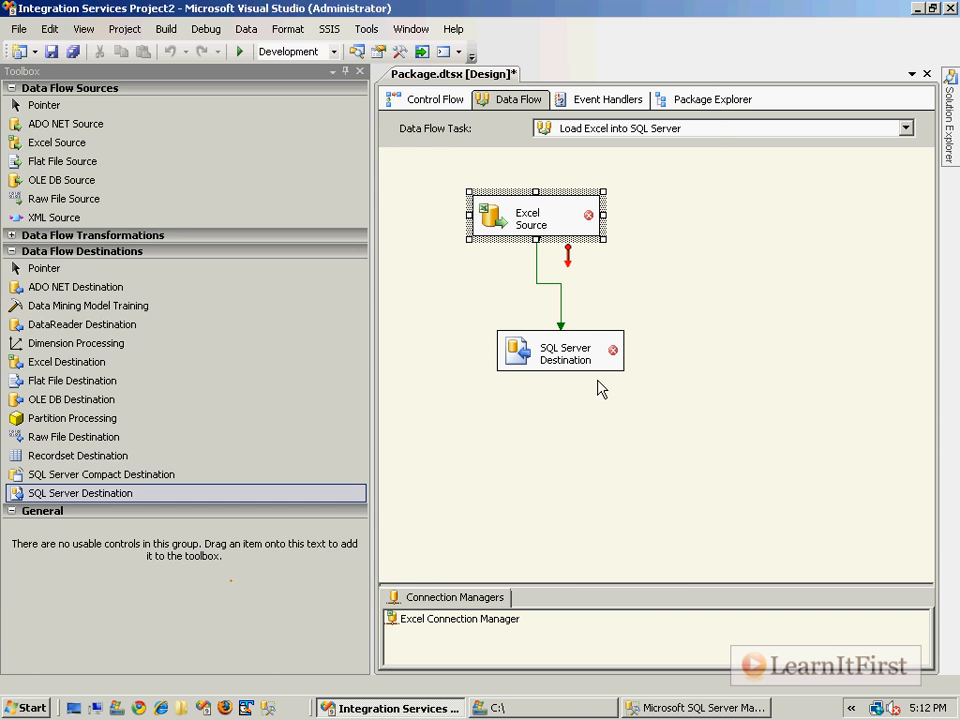
Move the Excel Source and SQL Server Destination together to the right side of the design surface.
{"action": "key", "text": "ctrl+a"}
{"action": "left_click_drag", "start_coordinate": [493, 211], "coordinate": [739, 215]}
{"action": "left_click", "coordinate": [672, 224]}
Reopen the Excel Source's column mappings and sort the list by External Column.
{"action": "double_click", "coordinate": [750, 228]}
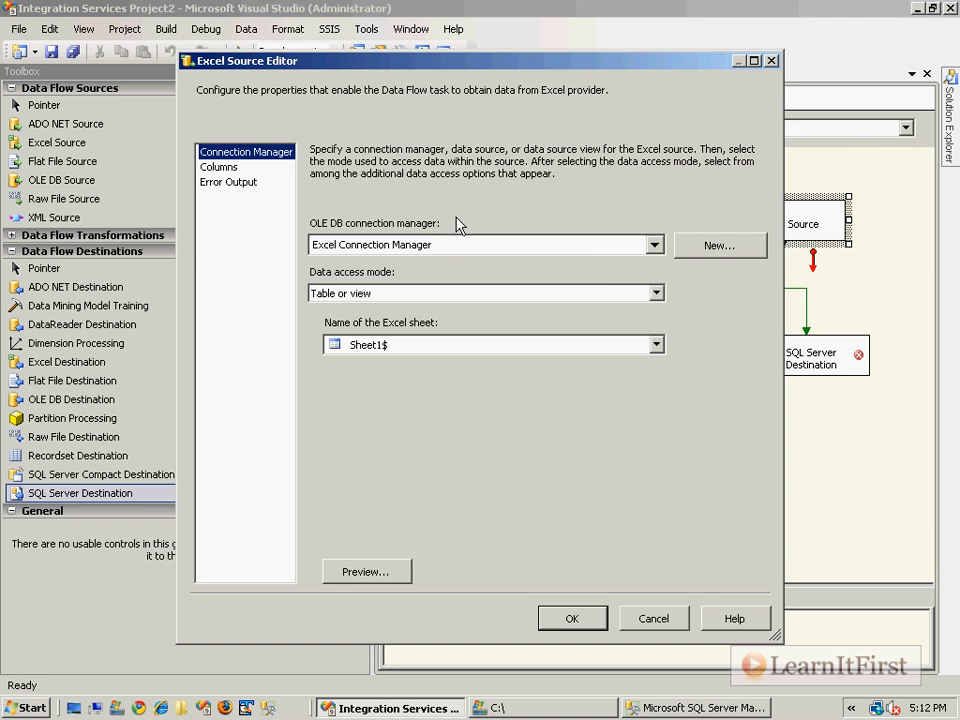
{"action": "left_click", "coordinate": [218, 167]}
{"action": "left_click_drag", "start_coordinate": [435, 65], "coordinate": [287, 58]}
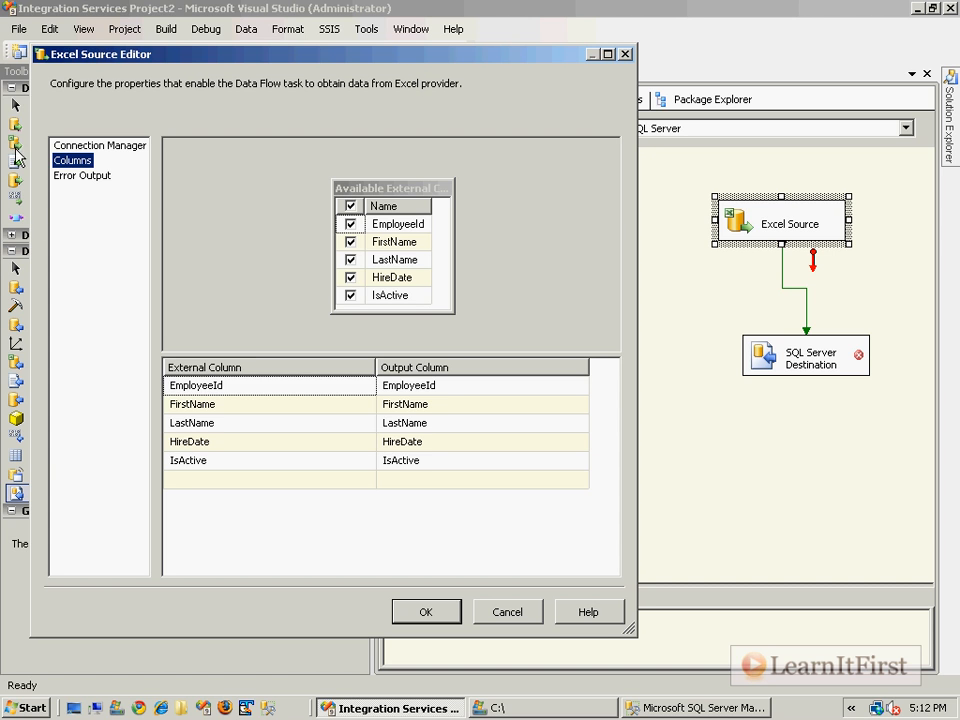
{"action": "left_click", "coordinate": [231, 368]}
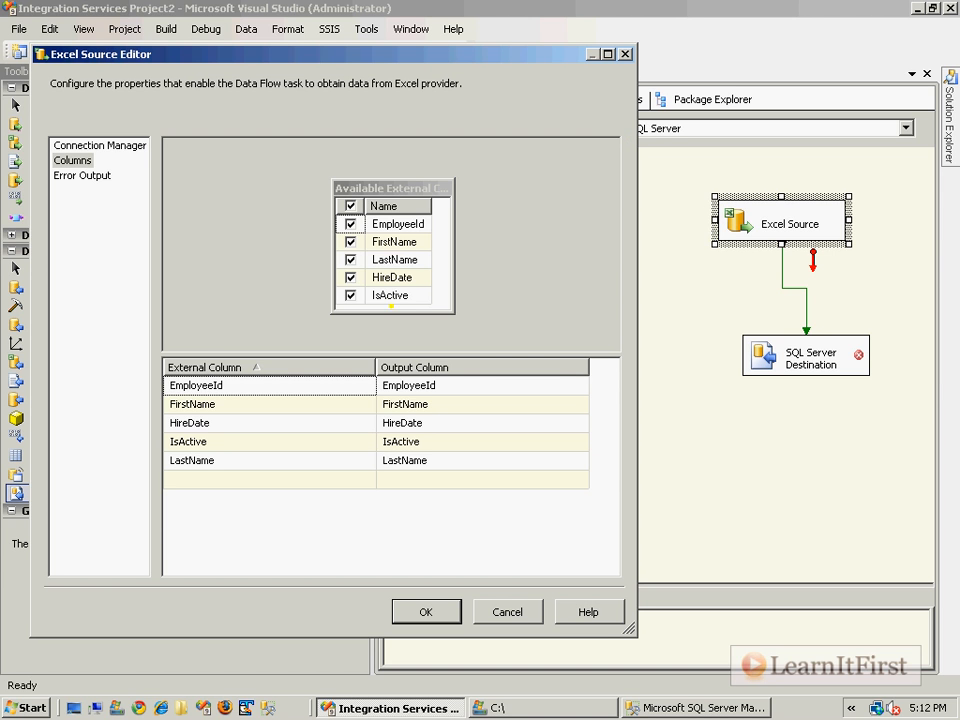
{"action": "mouse_move", "coordinate": [238, 350]}
{"action": "left_mouse_down"}
{"action": "mouse_move", "coordinate": [242, 338]}
{"action": "mouse_move", "coordinate": [343, 290]}
{"action": "mouse_move", "coordinate": [520, 245]}
{"action": "mouse_move", "coordinate": [696, 221]}
{"action": "left_mouse_up"}
{"action": "key", "text": "ctrl+z"}
{"action": "key", "text": "ctrl+z"}
{"action": "mouse_move", "coordinate": [248, 384]}
{"action": "left_mouse_down"}
{"action": "mouse_move", "coordinate": [493, 272]}
{"action": "mouse_move", "coordinate": [700, 219]}
{"action": "left_mouse_up"}
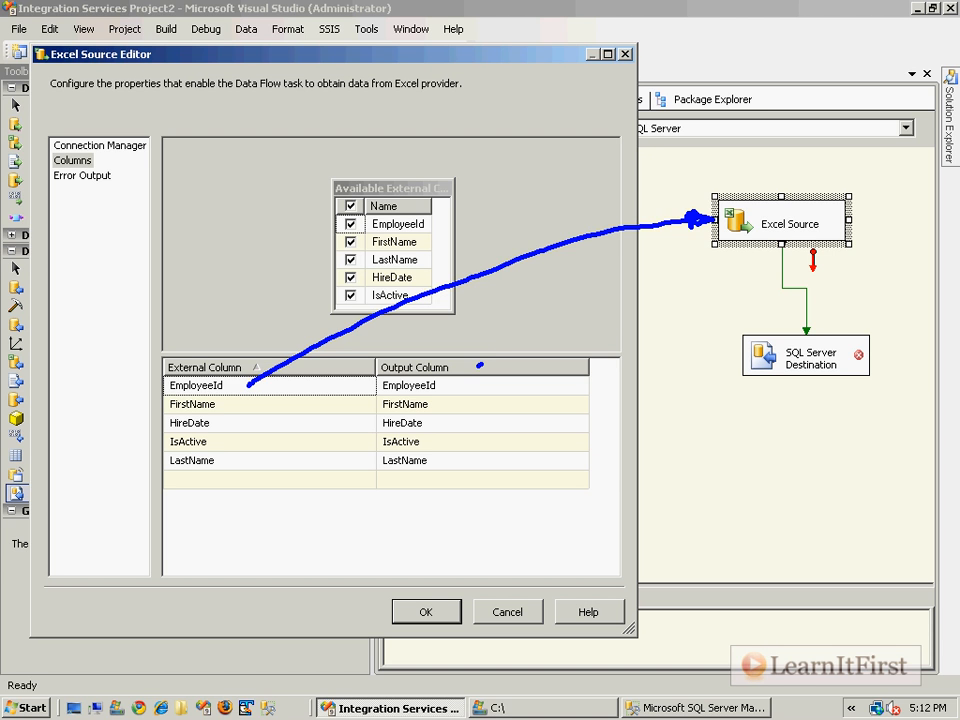
{"action": "left_click_drag", "start_coordinate": [480, 365], "coordinate": [648, 316]}
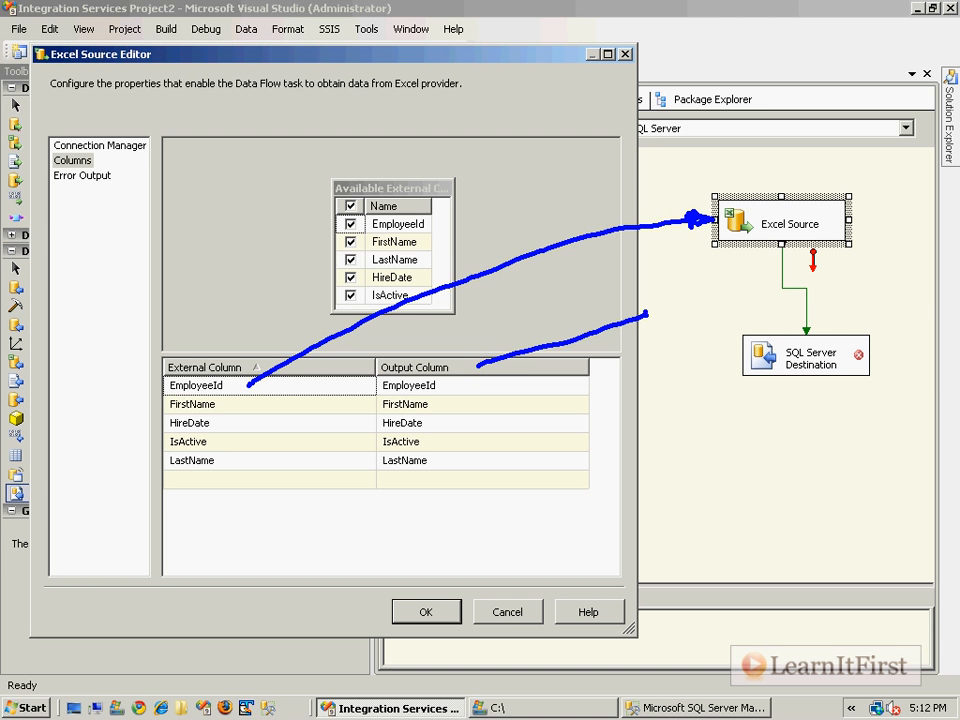
{"action": "key", "text": "ctrl+z"}
{"action": "mouse_move", "coordinate": [446, 386]}
{"action": "left_mouse_down"}
{"action": "mouse_move", "coordinate": [640, 303]}
{"action": "mouse_move", "coordinate": [768, 282]}
{"action": "left_mouse_up"}
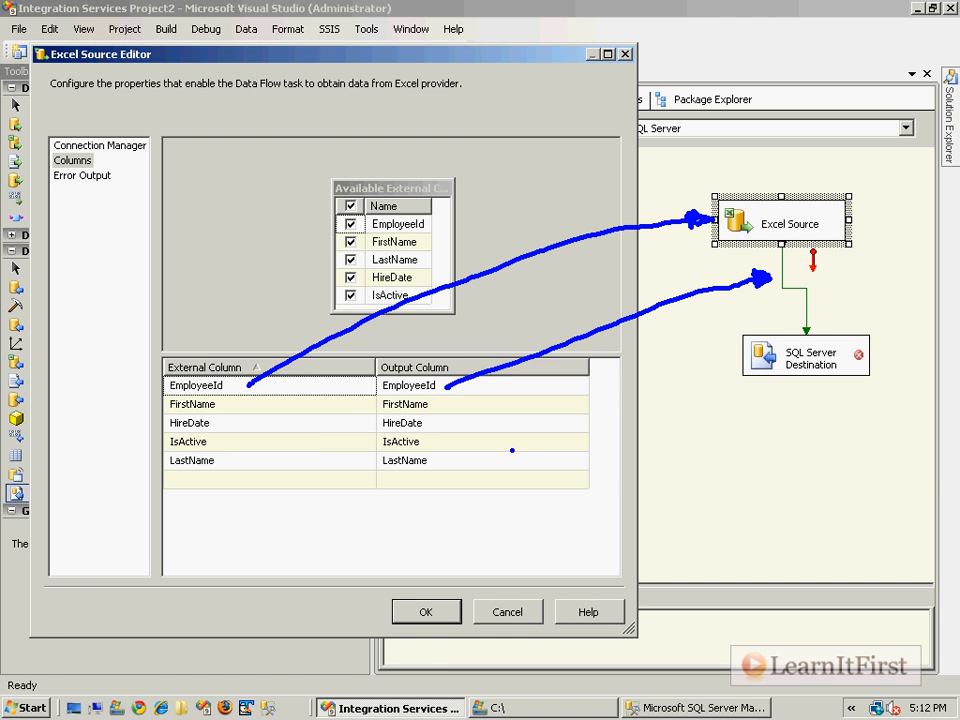
{"action": "key", "text": "Escape"}
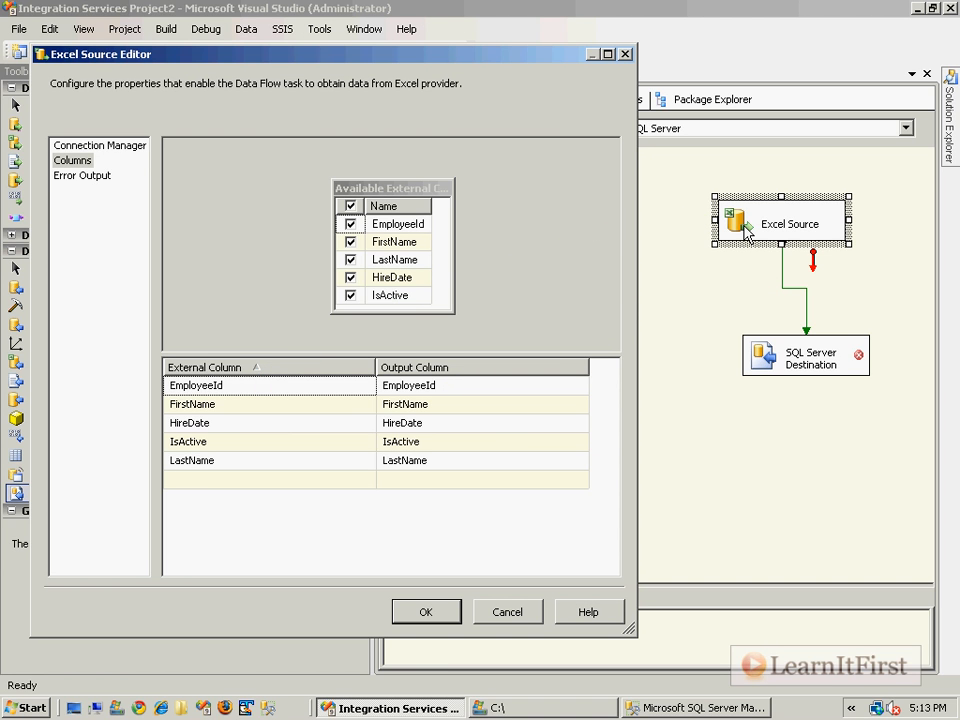
Rename the output column of FirstName to F_Name.
{"action": "left_click", "coordinate": [506, 403]}
{"action": "left_click", "coordinate": [471, 388]}
{"action": "left_click", "coordinate": [456, 404]}
{"action": "double_click", "coordinate": [448, 403]}
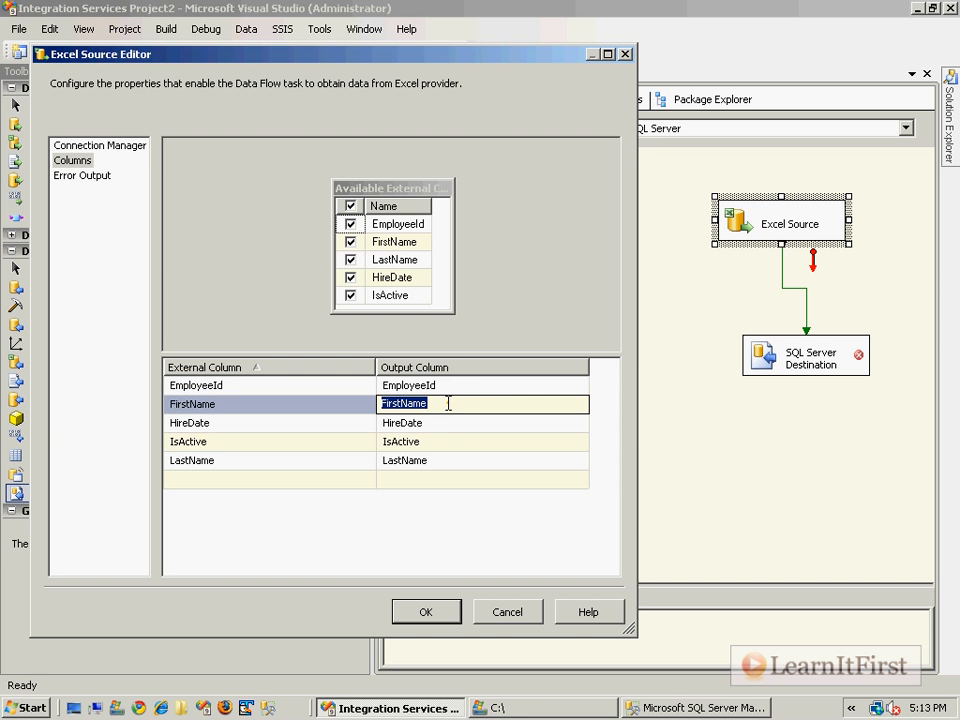
{"action": "type", "text": "F_Name"}
{"action": "key", "text": "Return"}
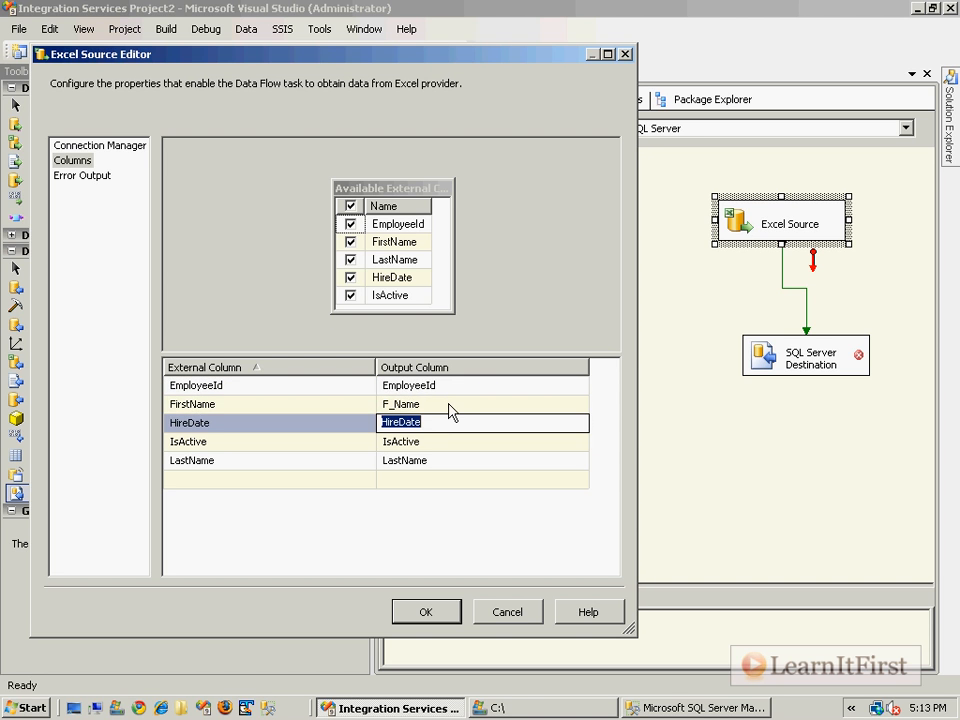
Rename the output column of LastName to L_Name and accept the Excel Source changes.
{"action": "left_click", "coordinate": [424, 459]}
{"action": "double_click", "coordinate": [424, 458]}
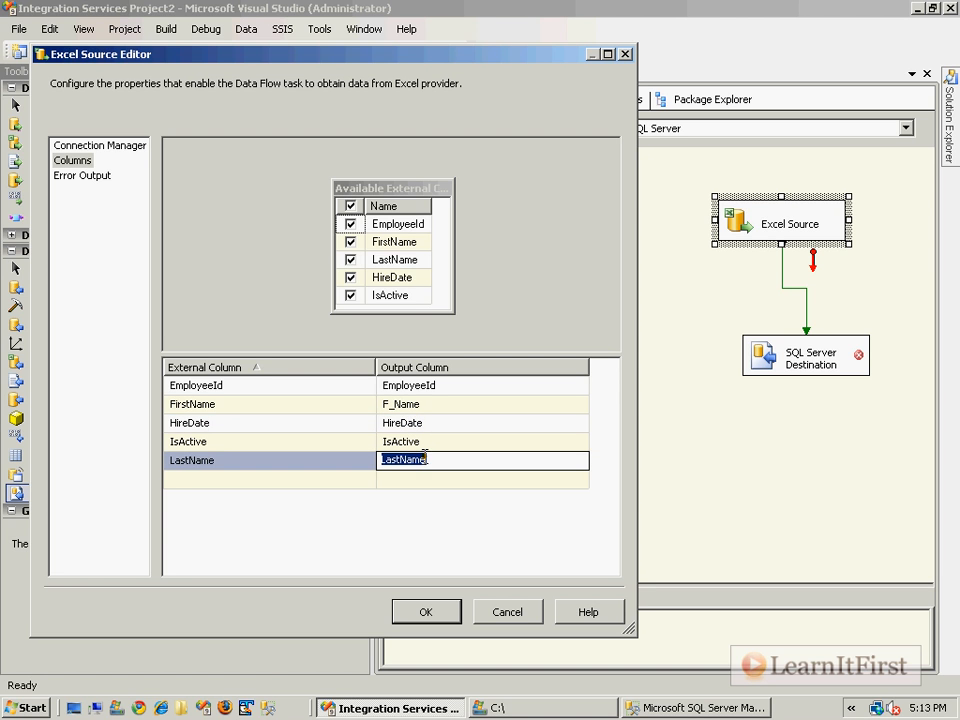
{"action": "type", "text": "L_Name"}
{"action": "key", "text": "Return"}
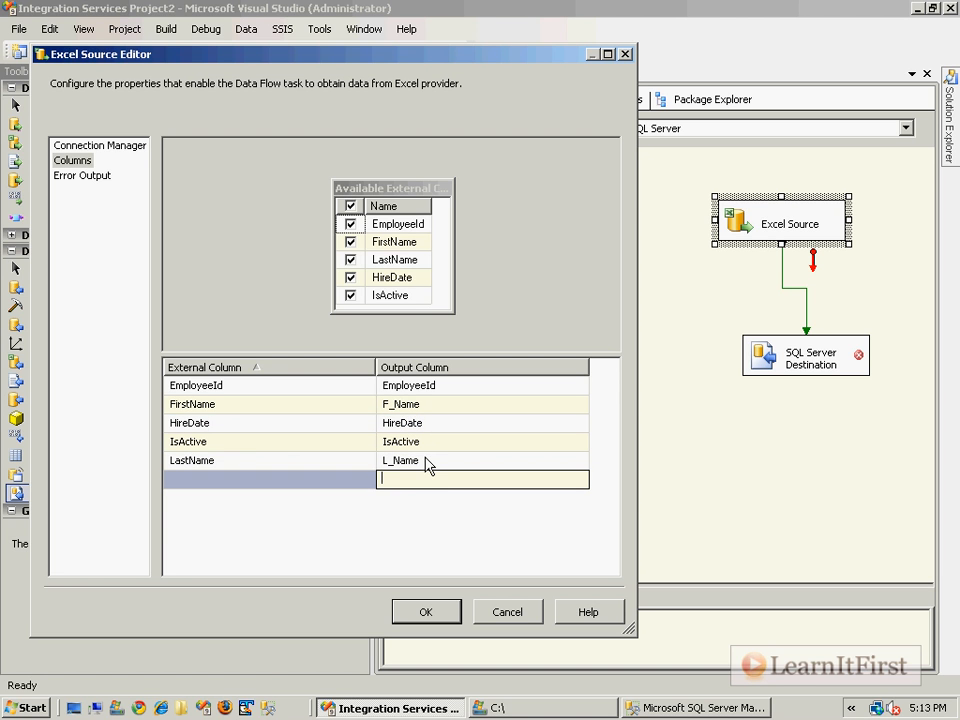
{"action": "left_click", "coordinate": [428, 613]}
{"action": "mouse_move", "coordinate": [772, 370]}
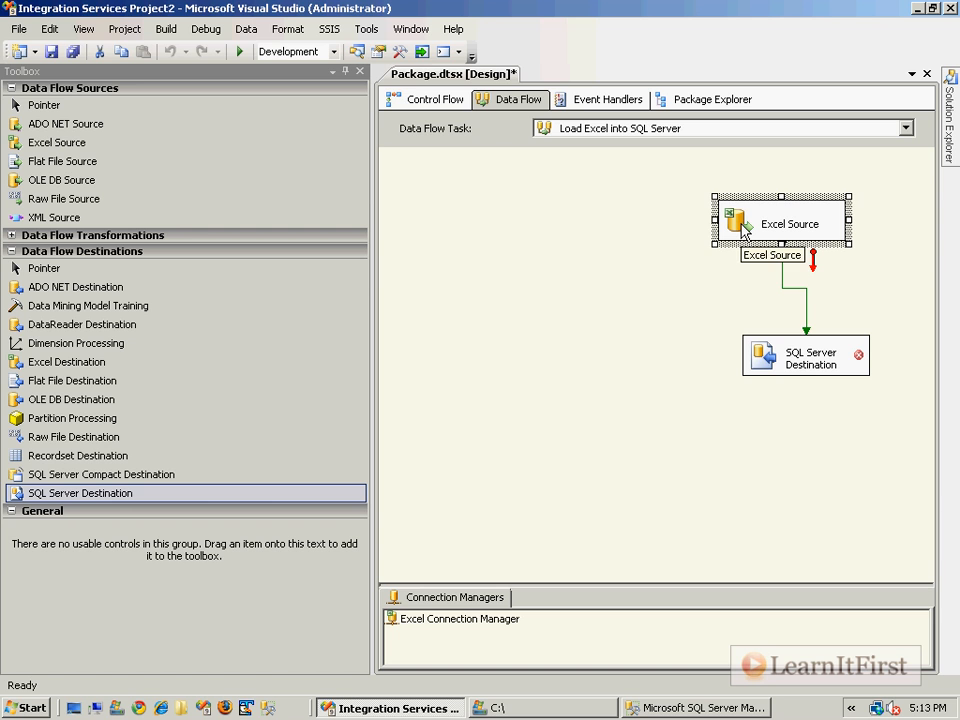
{"action": "left_click", "coordinate": [803, 300]}
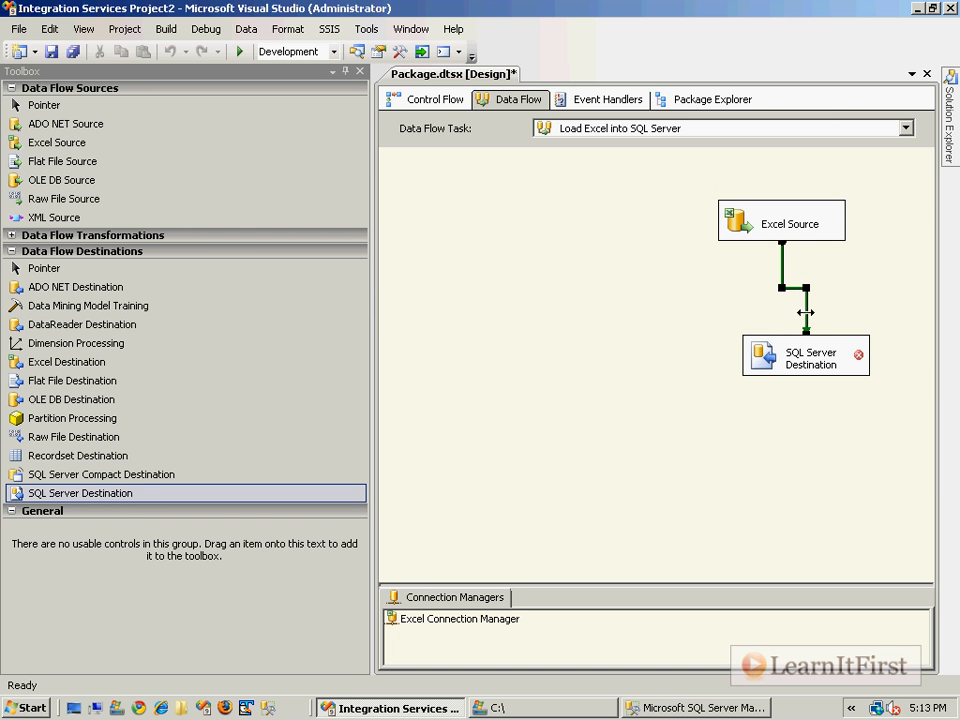
{"action": "left_click", "coordinate": [843, 262]}
Open the SQL Server Destination's connection setup and delete both saved OLE DB data connections.
{"action": "double_click", "coordinate": [774, 369]}
{"action": "left_click_drag", "start_coordinate": [572, 61], "coordinate": [436, 48]}
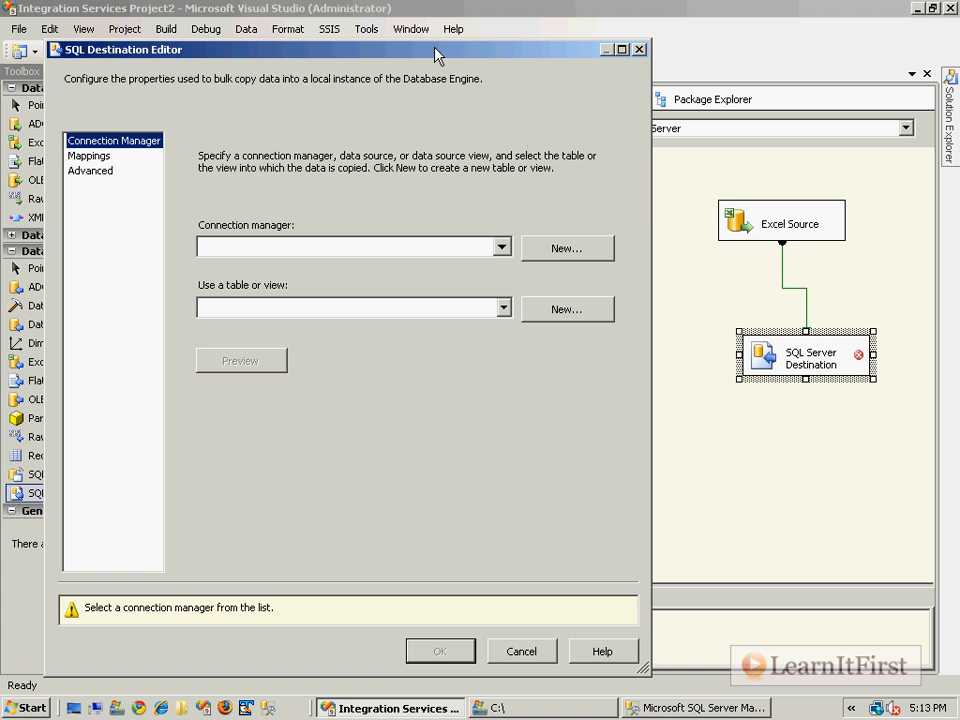
{"action": "left_click", "coordinate": [549, 254]}
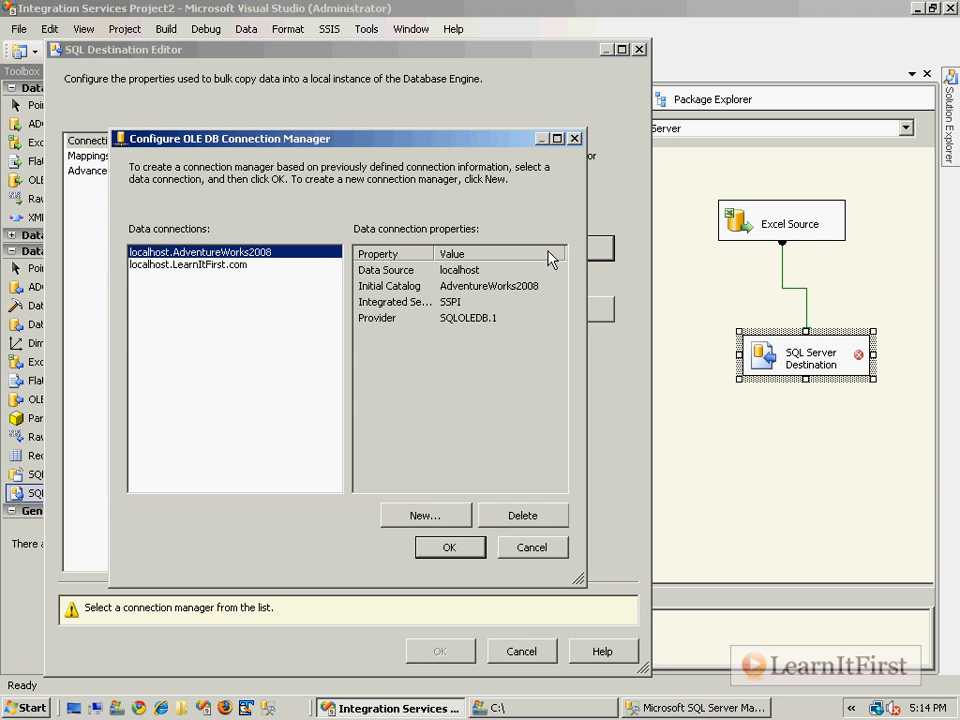
{"action": "double_click", "coordinate": [519, 515]}
Create a new OLE DB connection to the LearnItFirst.com database on the (local) server and assign it to the destination.
{"action": "left_click", "coordinate": [424, 515]}
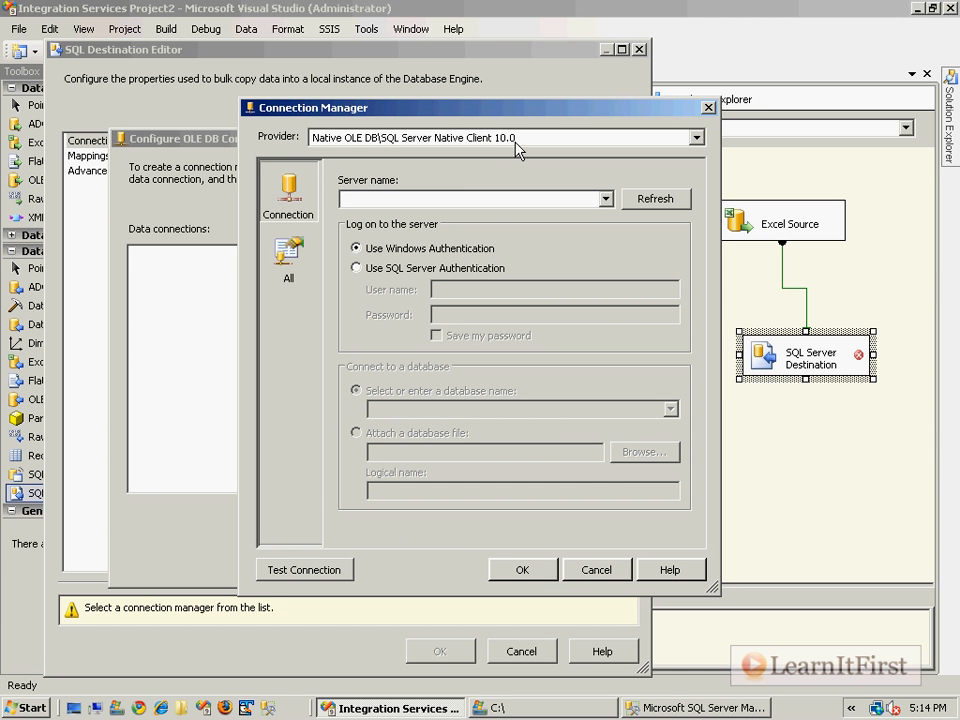
{"action": "left_click", "coordinate": [487, 199]}
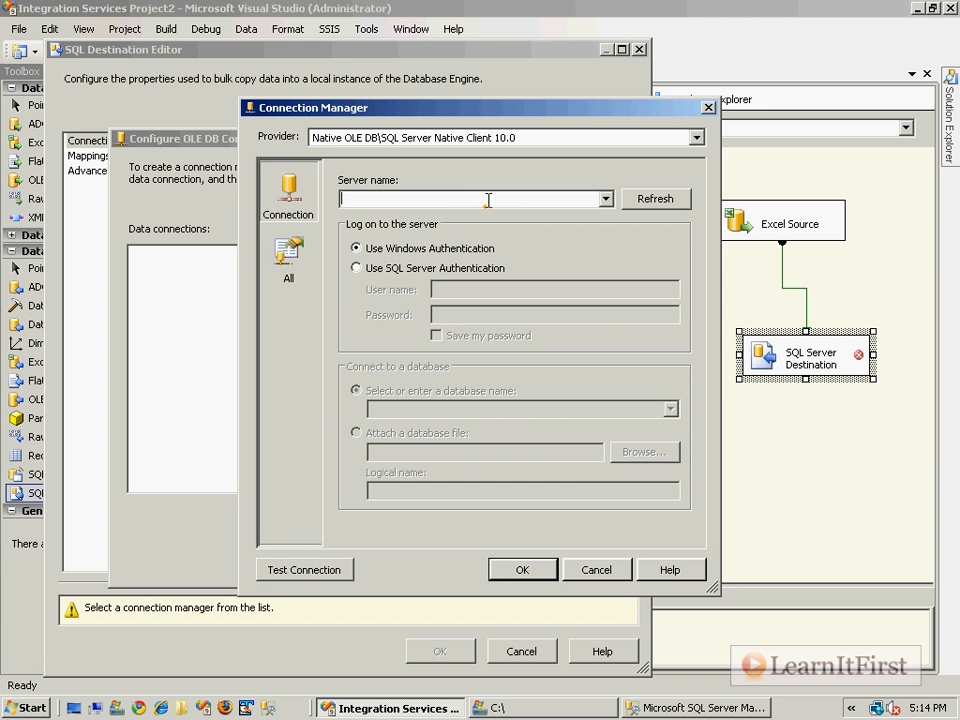
{"action": "type", "text": "localhost"}
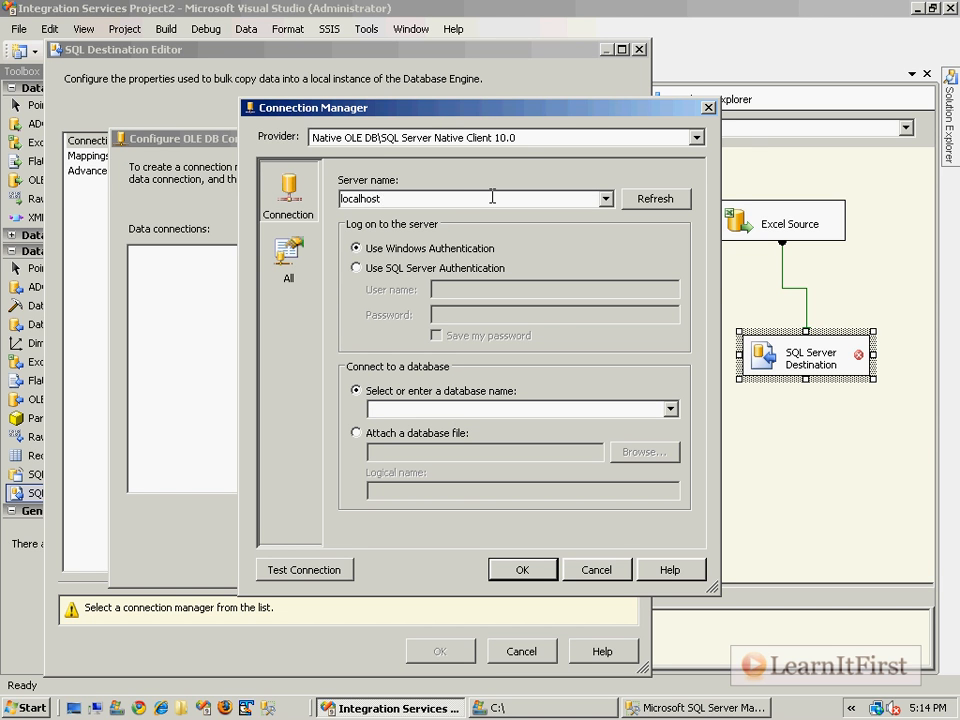
{"action": "double_click", "coordinate": [492, 197]}
{"action": "type", "text": "(local)"}
{"action": "left_click", "coordinate": [670, 410]}
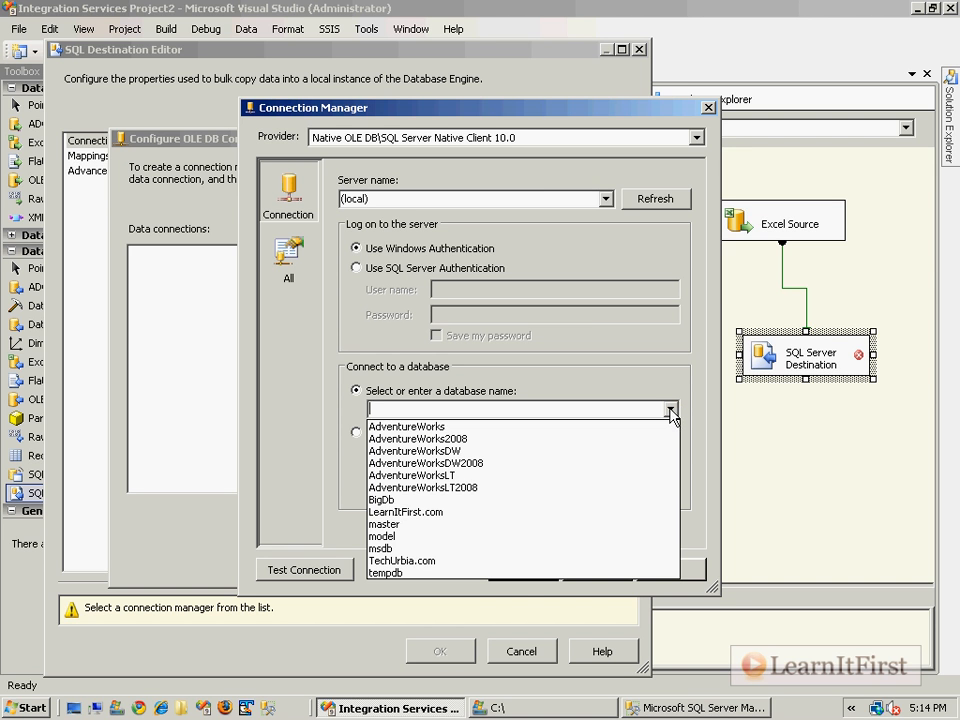
{"action": "left_click", "coordinate": [413, 511]}
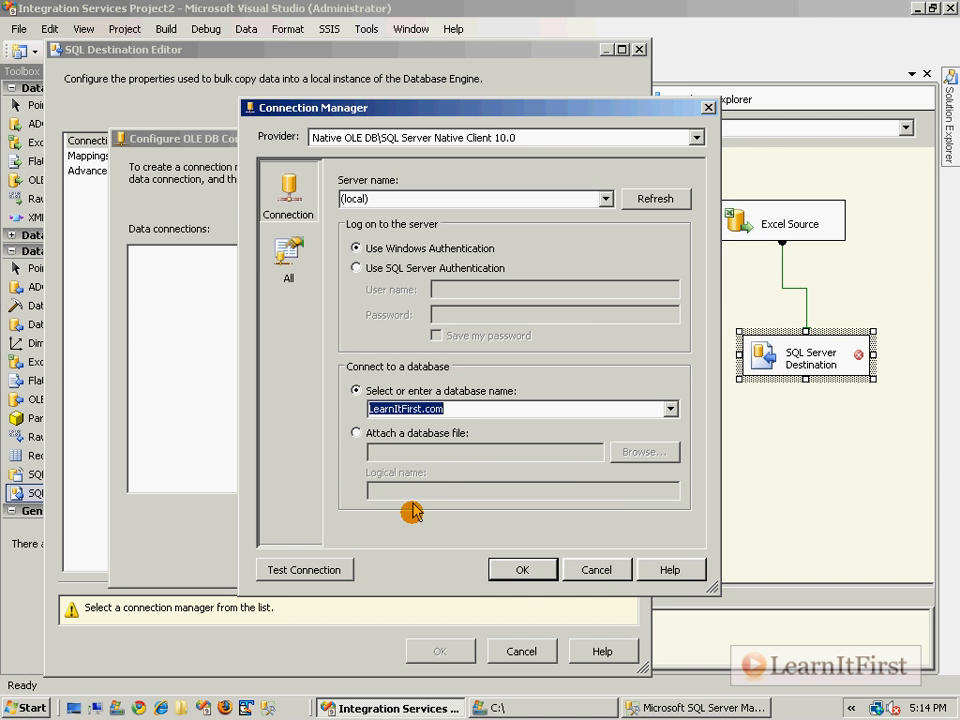
{"action": "left_click", "coordinate": [518, 573]}
{"action": "left_click", "coordinate": [448, 545]}
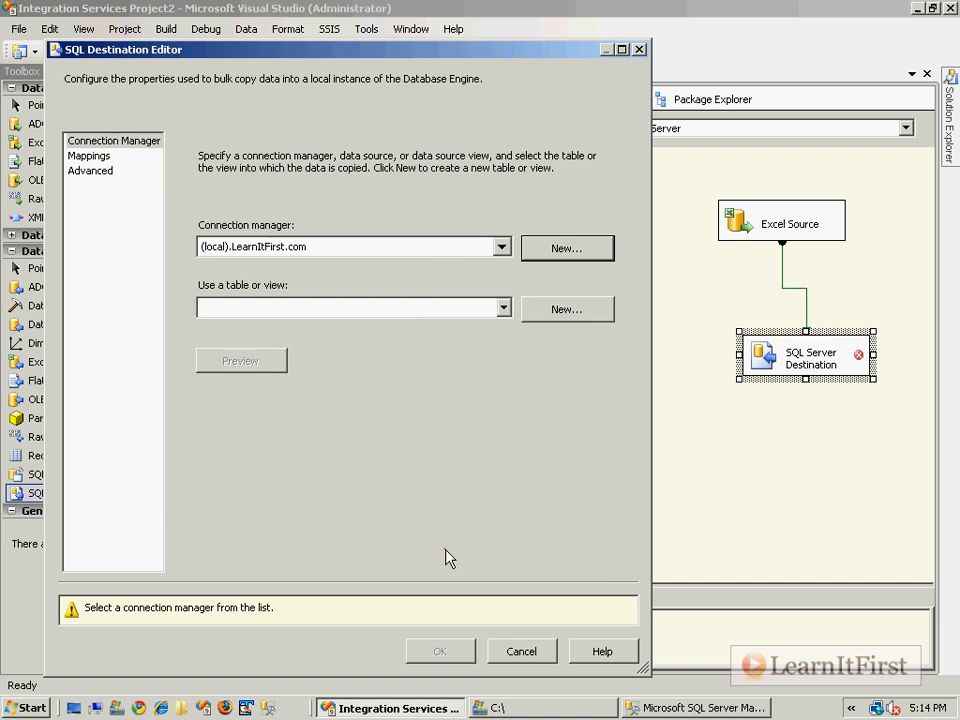
Select [dbo].[Employee] as the destination table and preview its data.
{"action": "left_click", "coordinate": [496, 311]}
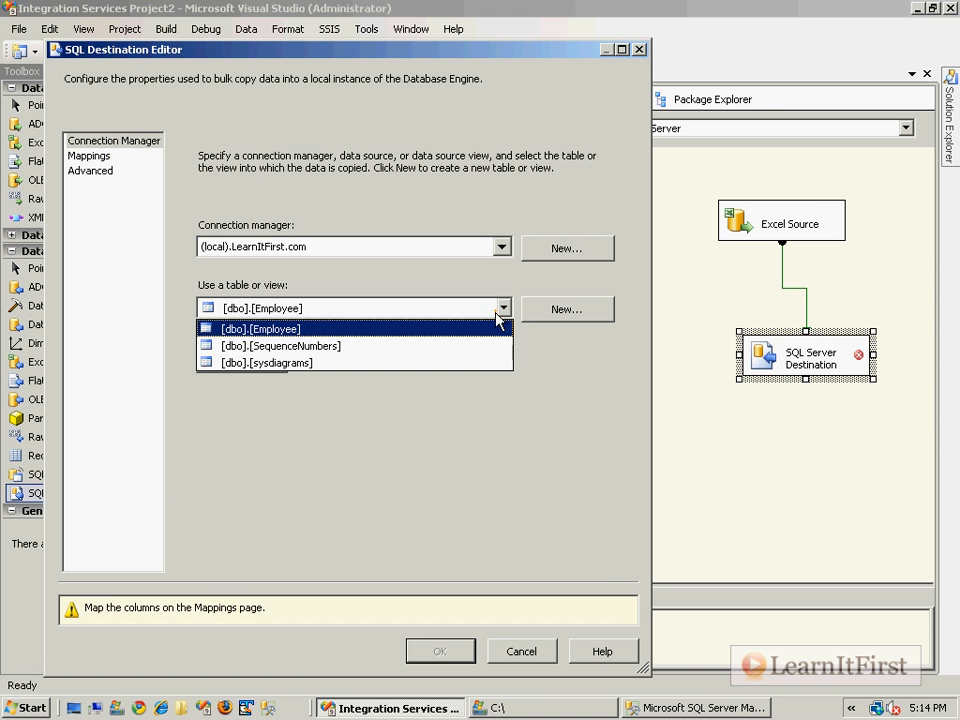
{"action": "left_click", "coordinate": [332, 331]}
{"action": "left_click", "coordinate": [252, 362]}
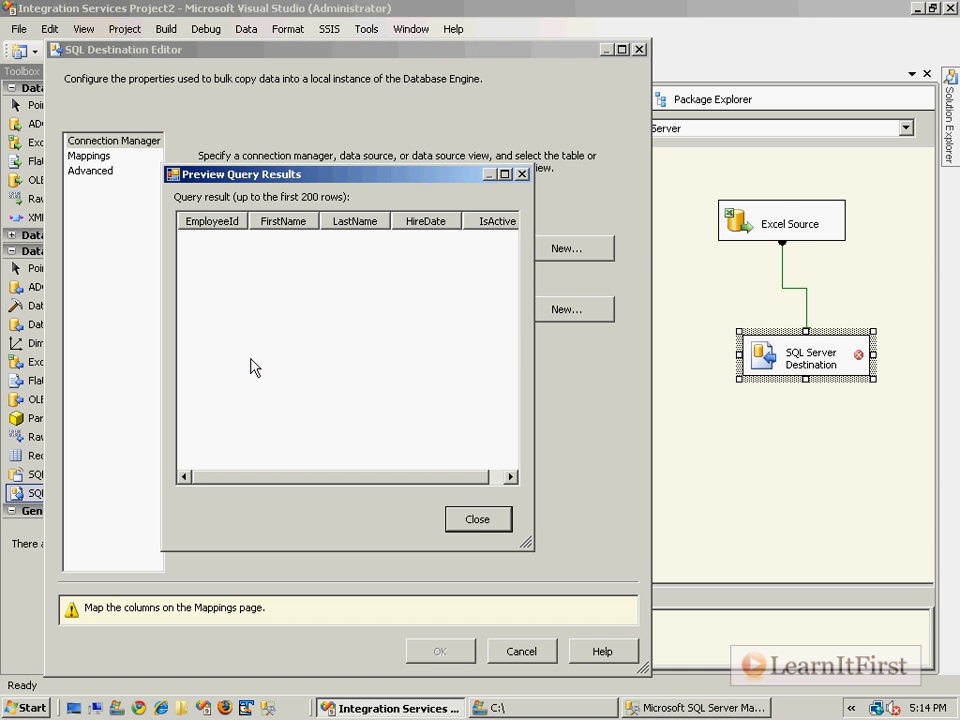
{"action": "left_click", "coordinate": [479, 521]}
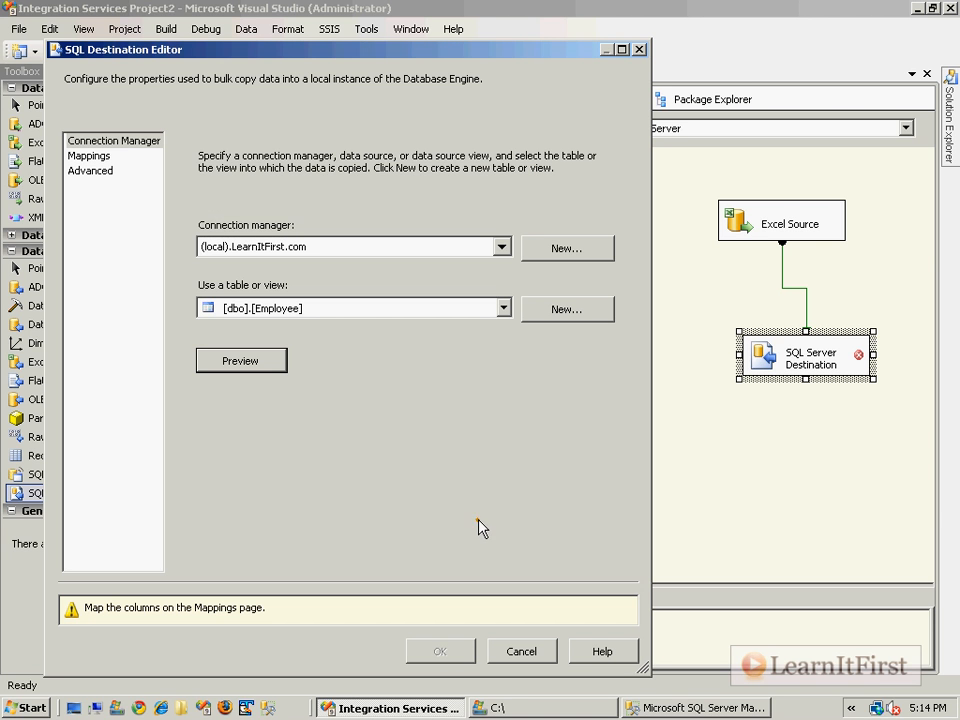
Open the destination's column mappings, widen the editor and inspect the F_Name, L_Name and FirstName columns.
{"action": "left_click", "coordinate": [104, 157]}
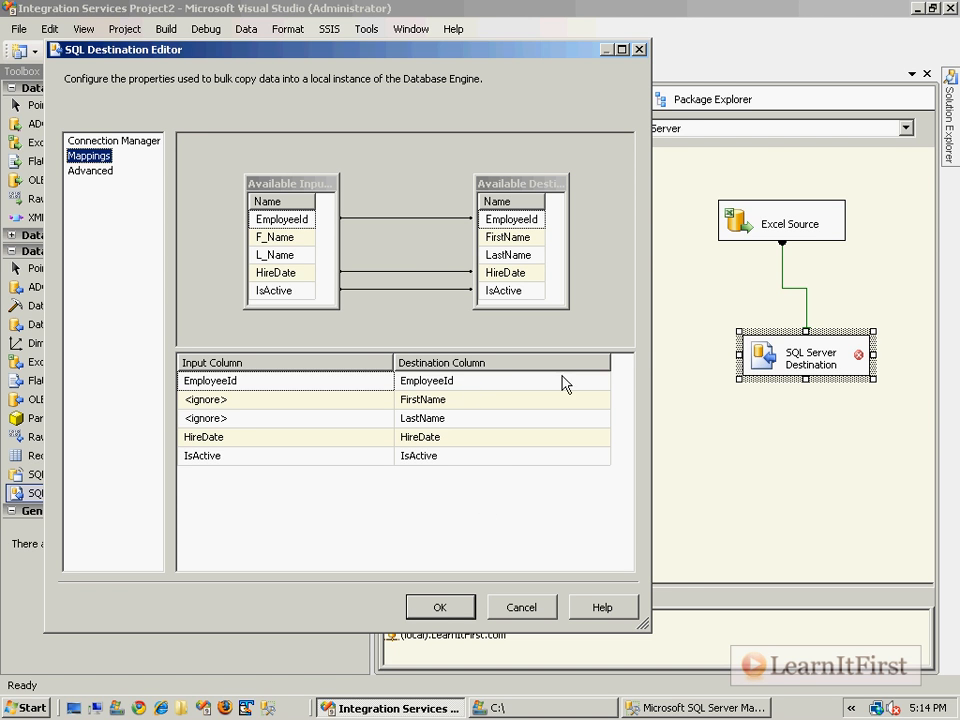
{"action": "left_click_drag", "start_coordinate": [650, 360], "coordinate": [690, 360]}
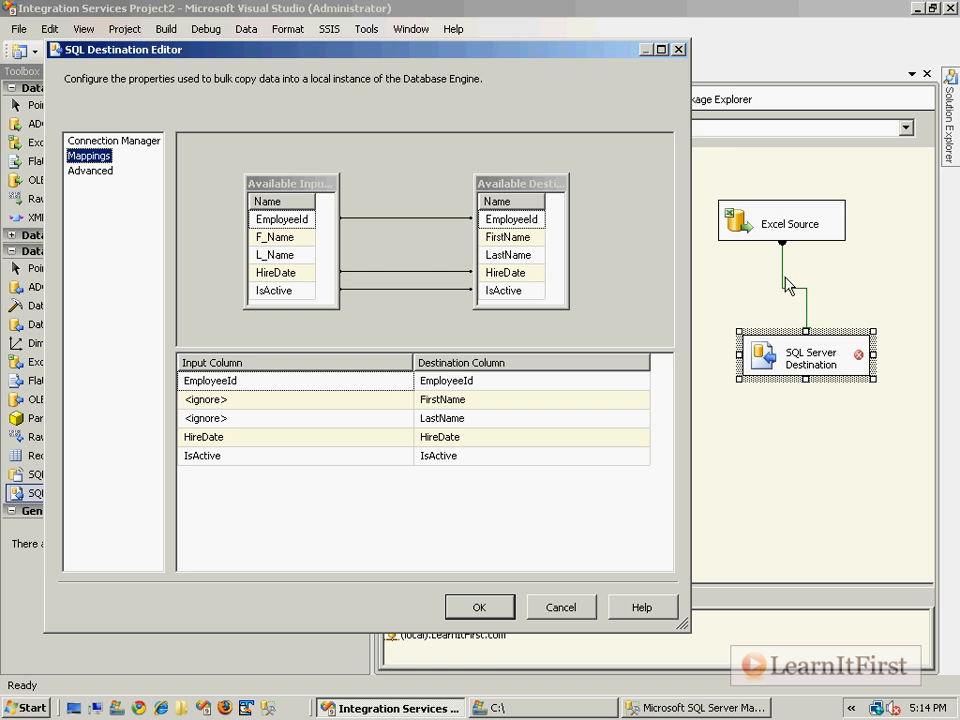
{"action": "left_click", "coordinate": [291, 237]}
{"action": "left_click", "coordinate": [296, 256]}
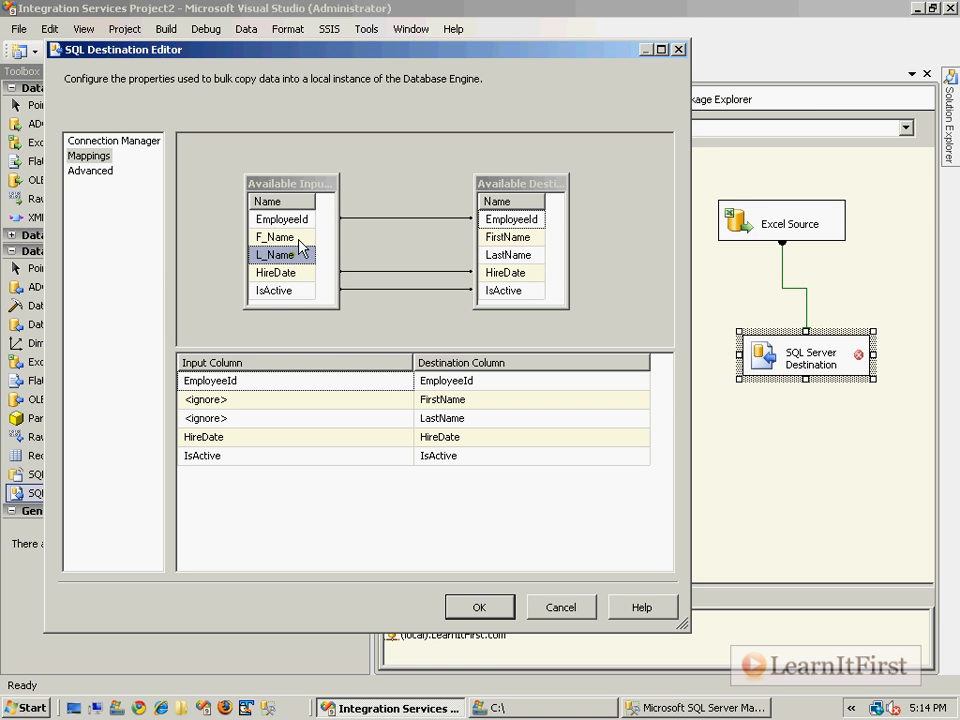
{"action": "mouse_move", "coordinate": [299, 239]}
{"action": "mouse_move", "coordinate": [575, 404]}
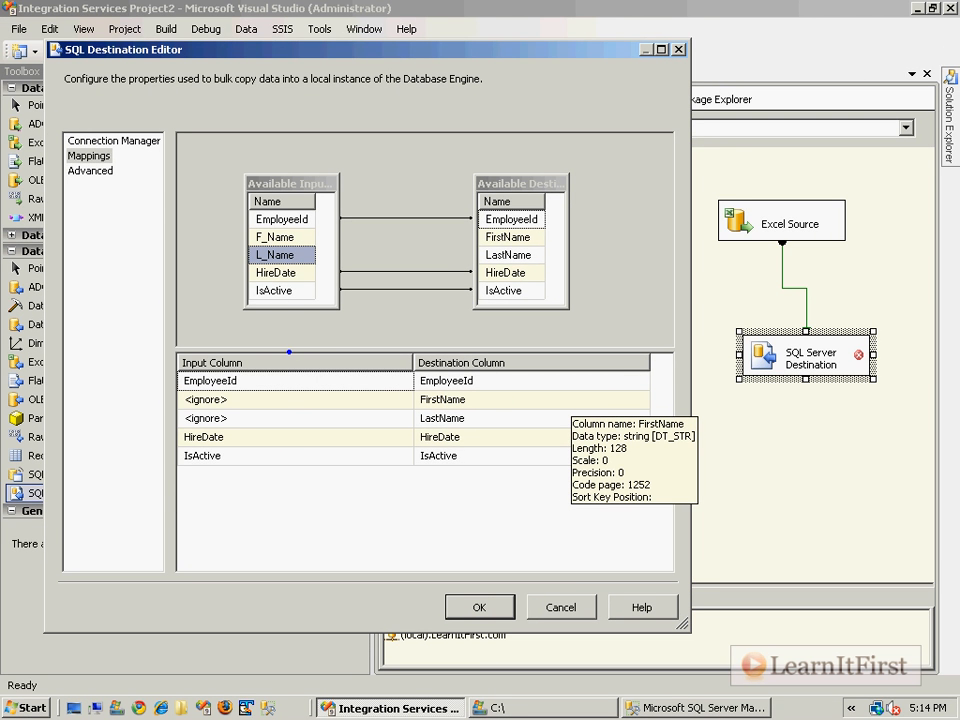
{"action": "mouse_move", "coordinate": [277, 360]}
{"action": "left_mouse_down"}
{"action": "mouse_move", "coordinate": [305, 330]}
{"action": "mouse_move", "coordinate": [765, 275]}
{"action": "mouse_move", "coordinate": [778, 282]}
{"action": "left_mouse_up"}
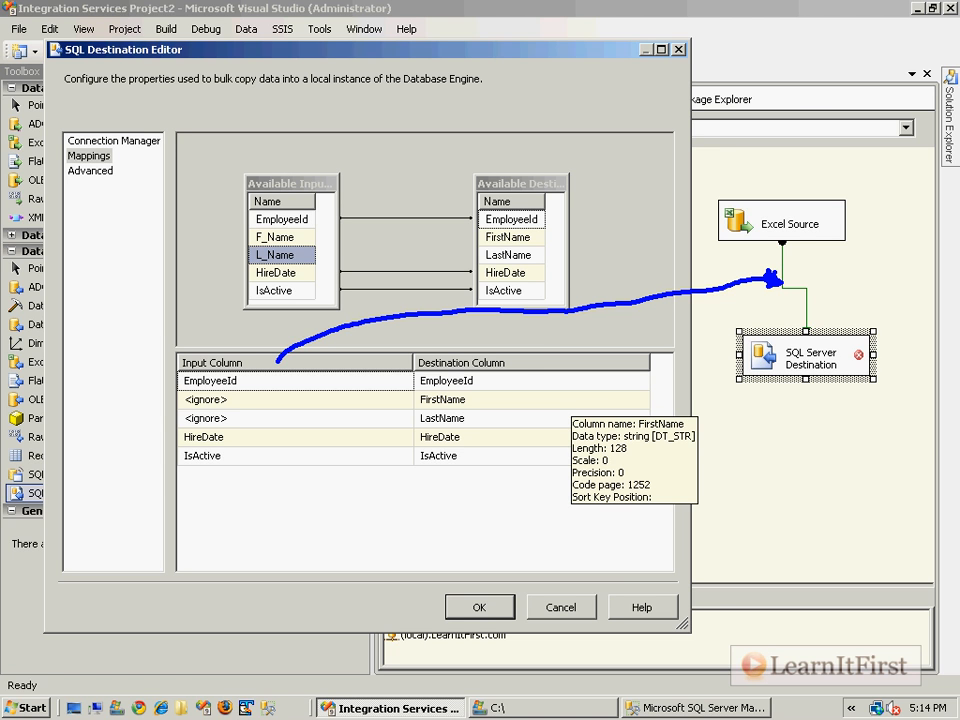
{"action": "mouse_move", "coordinate": [525, 366]}
{"action": "left_mouse_down"}
{"action": "mouse_move", "coordinate": [588, 352]}
{"action": "mouse_move", "coordinate": [740, 348]}
{"action": "left_mouse_up"}
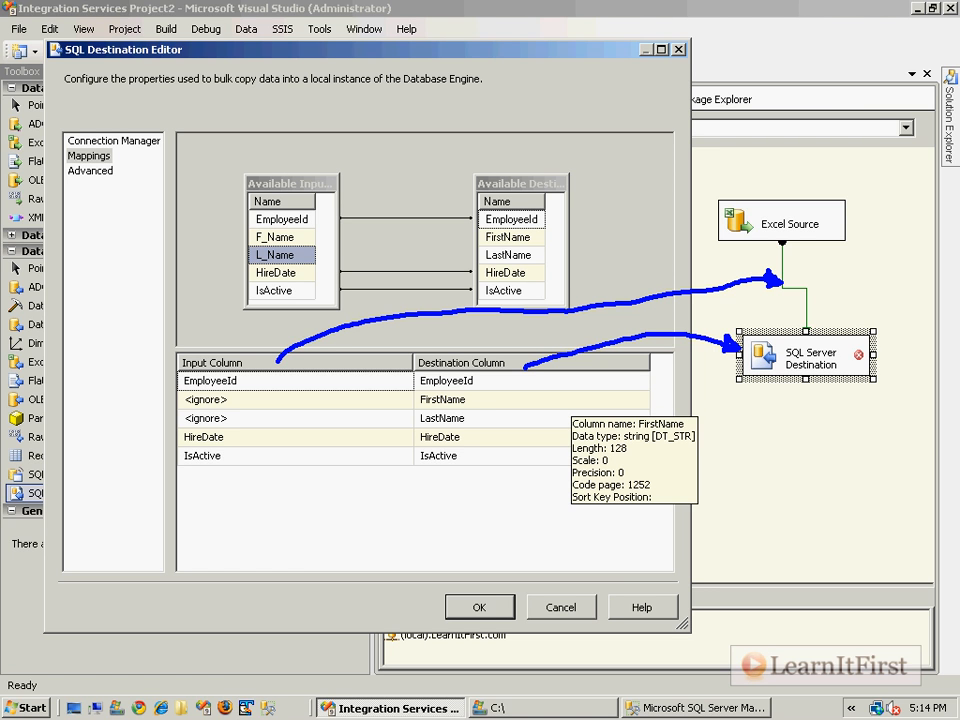
{"action": "key", "text": "Escape"}
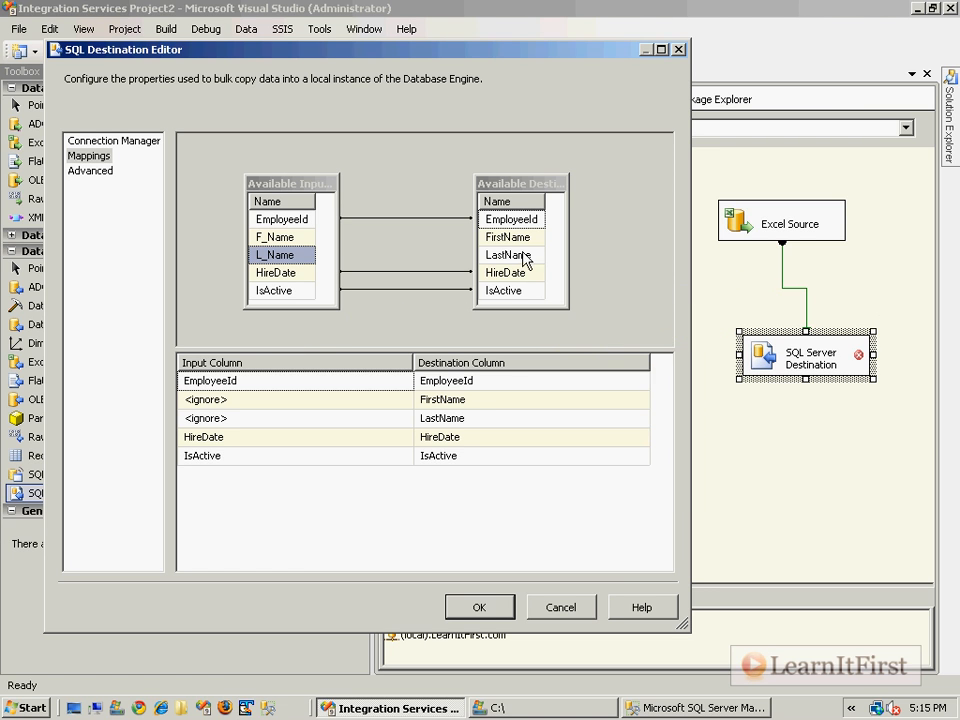
Map the F_Name input column to FirstName and the L_Name input column to LastName.
{"action": "left_click", "coordinate": [392, 217]}
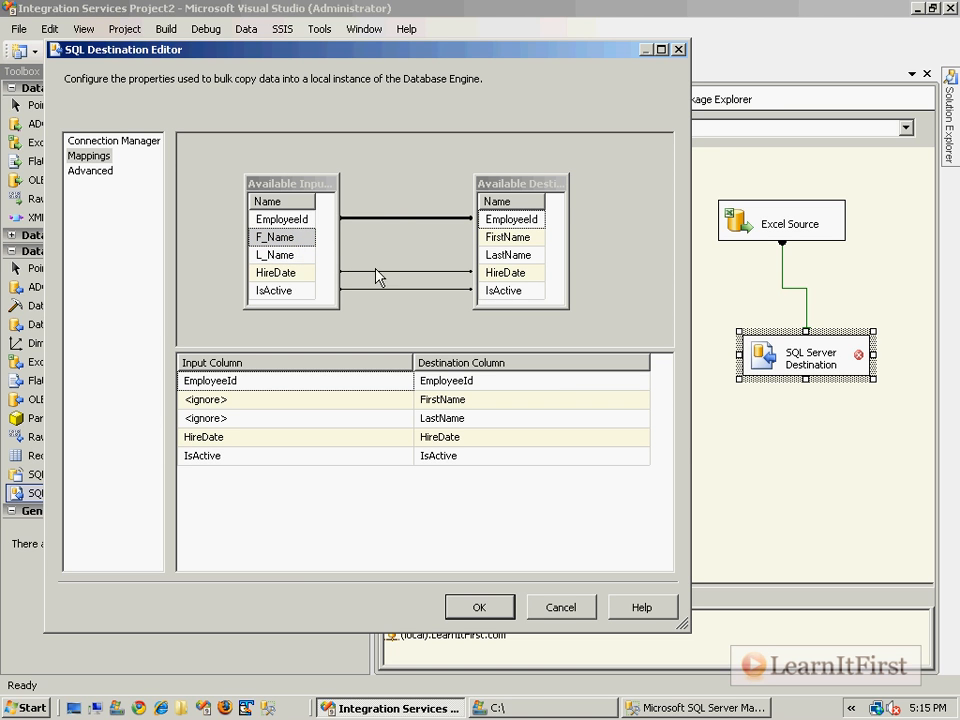
{"action": "left_click", "coordinate": [306, 272]}
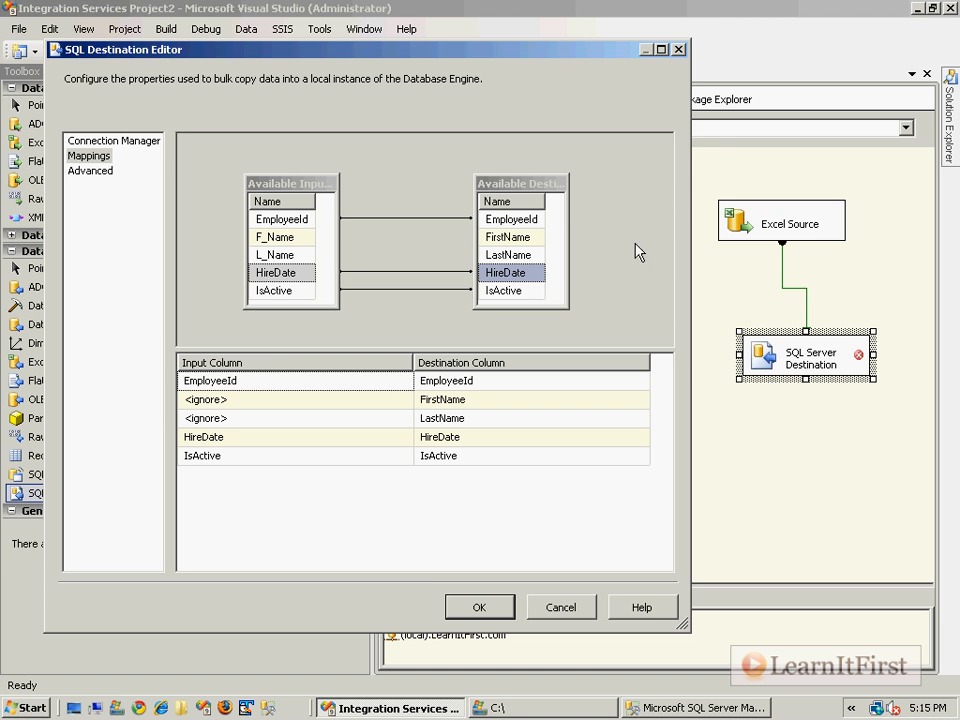
{"action": "left_click", "coordinate": [290, 240]}
{"action": "left_click_drag", "start_coordinate": [281, 240], "coordinate": [497, 244]}
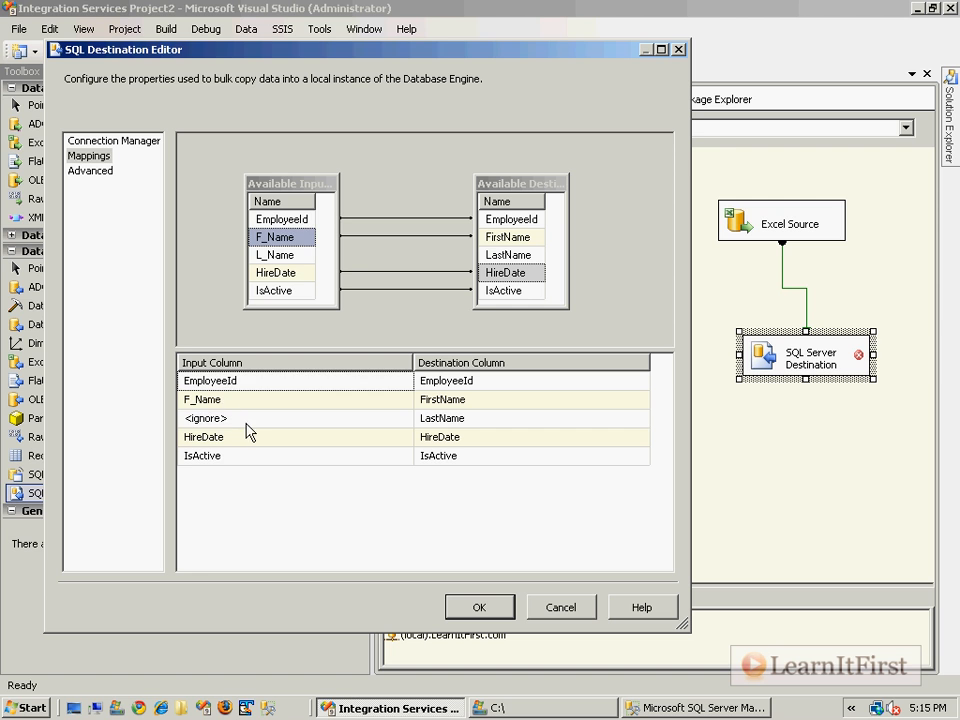
{"action": "left_click", "coordinate": [291, 424]}
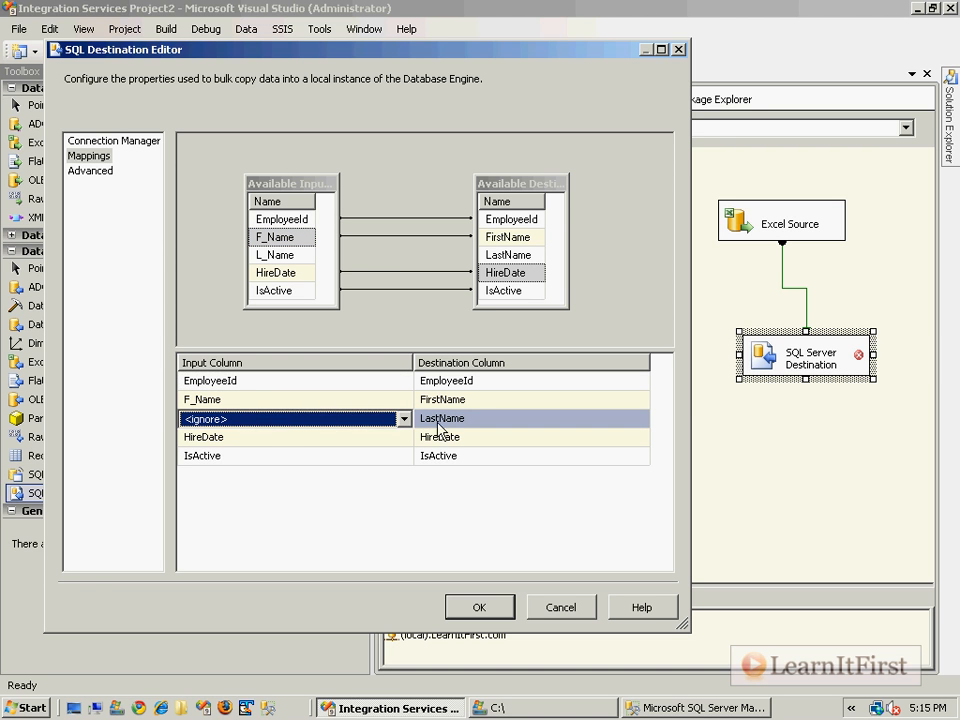
{"action": "left_click", "coordinate": [405, 421]}
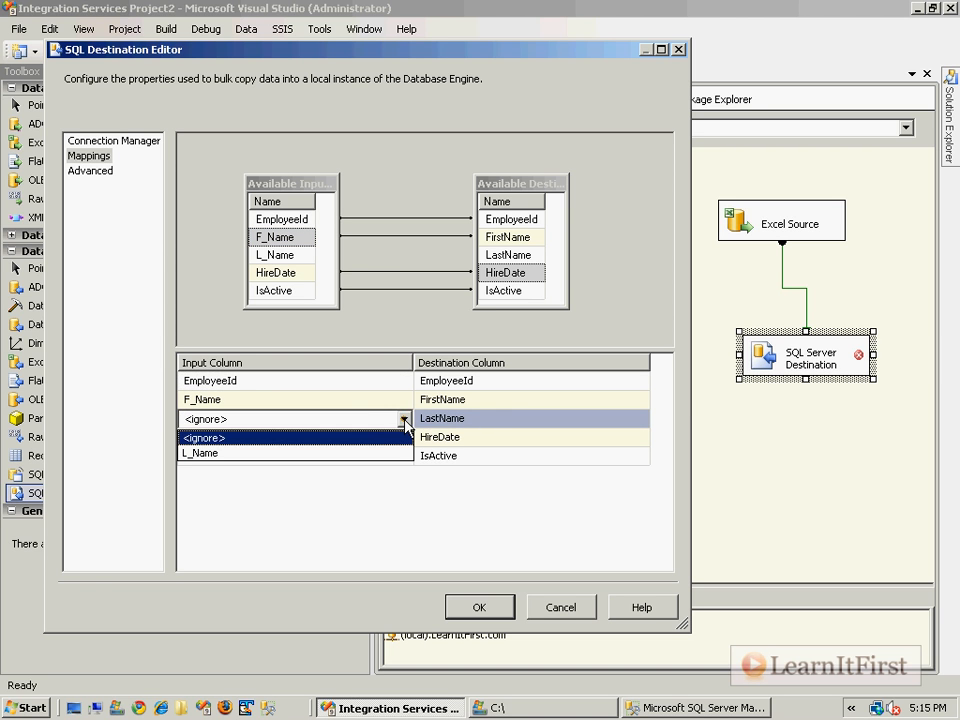
{"action": "left_click", "coordinate": [303, 451]}
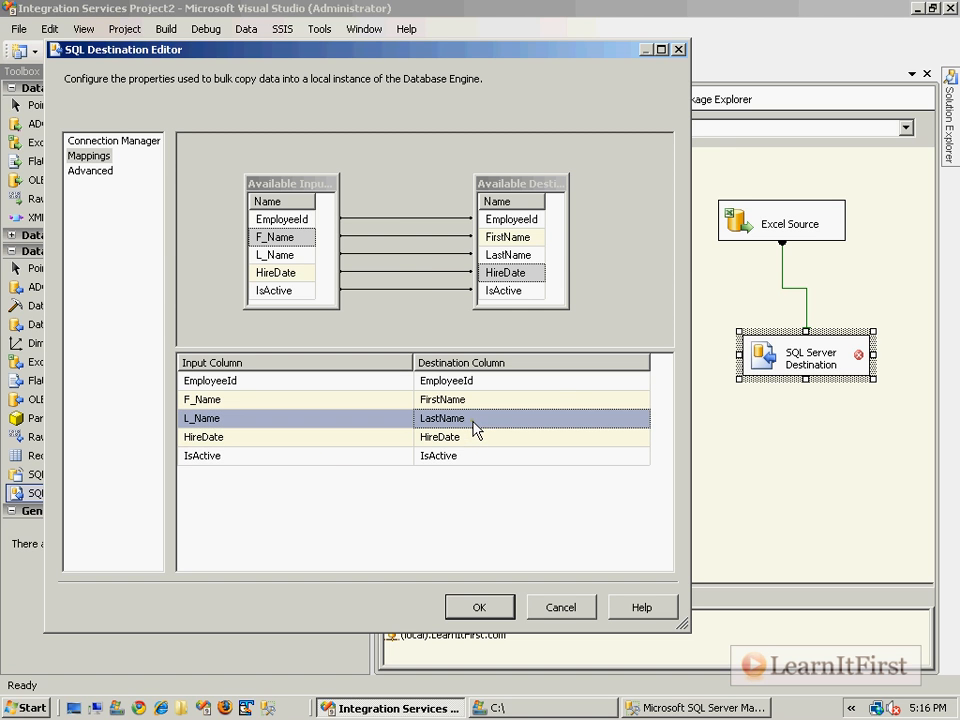
Delete the mappings for LastName and FirstName.
{"action": "left_click", "coordinate": [431, 255]}
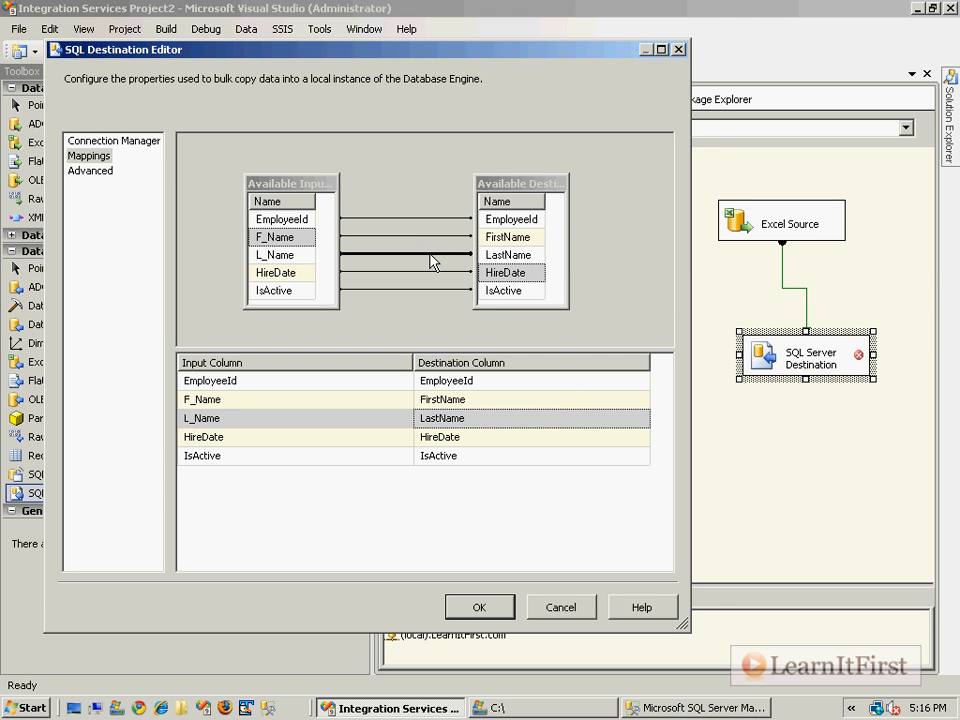
{"action": "key", "text": "Delete"}
{"action": "left_click", "coordinate": [425, 237]}
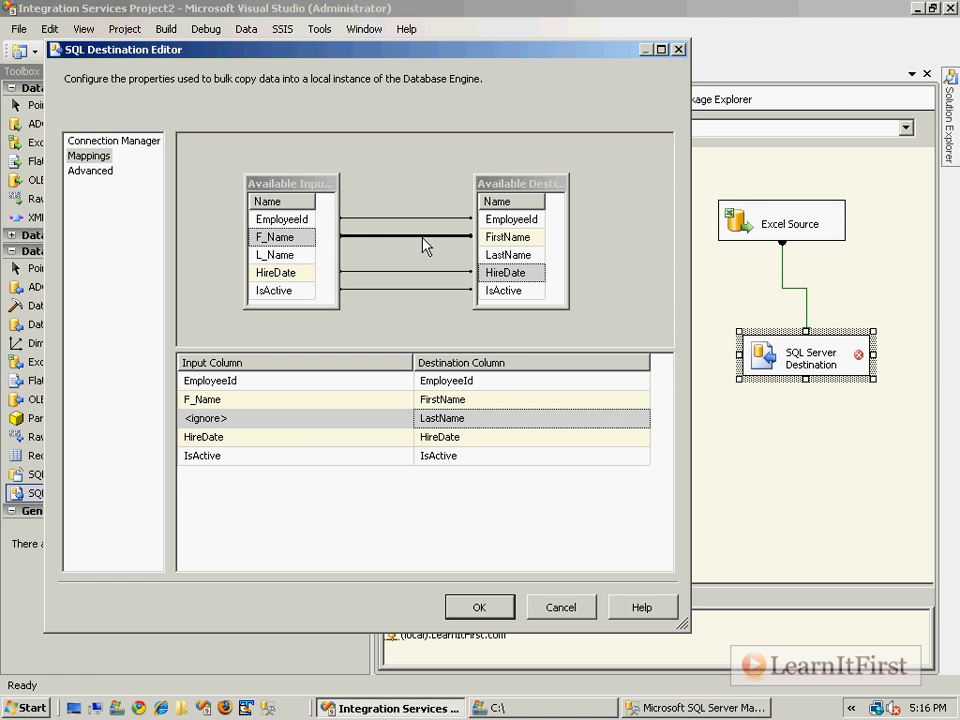
{"action": "right_click", "coordinate": [423, 238]}
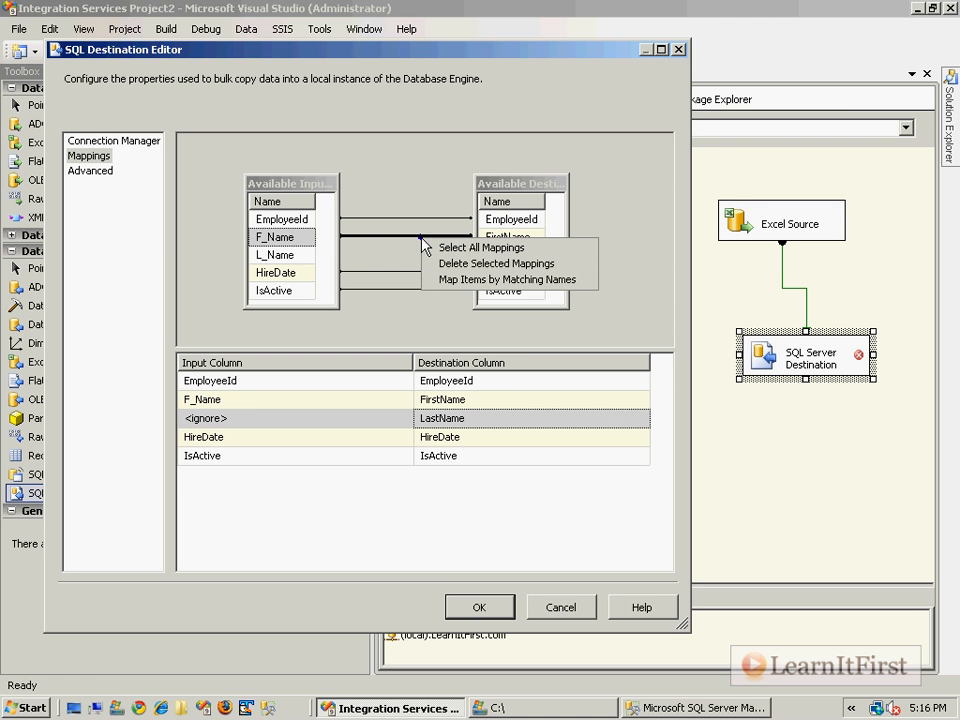
{"action": "left_click", "coordinate": [577, 264]}
Cross-map F_Name to LastName and L_Name to FirstName, and delete all column mappings.
{"action": "left_click_drag", "start_coordinate": [290, 237], "coordinate": [500, 256]}
{"action": "left_click_drag", "start_coordinate": [279, 255], "coordinate": [503, 238]}
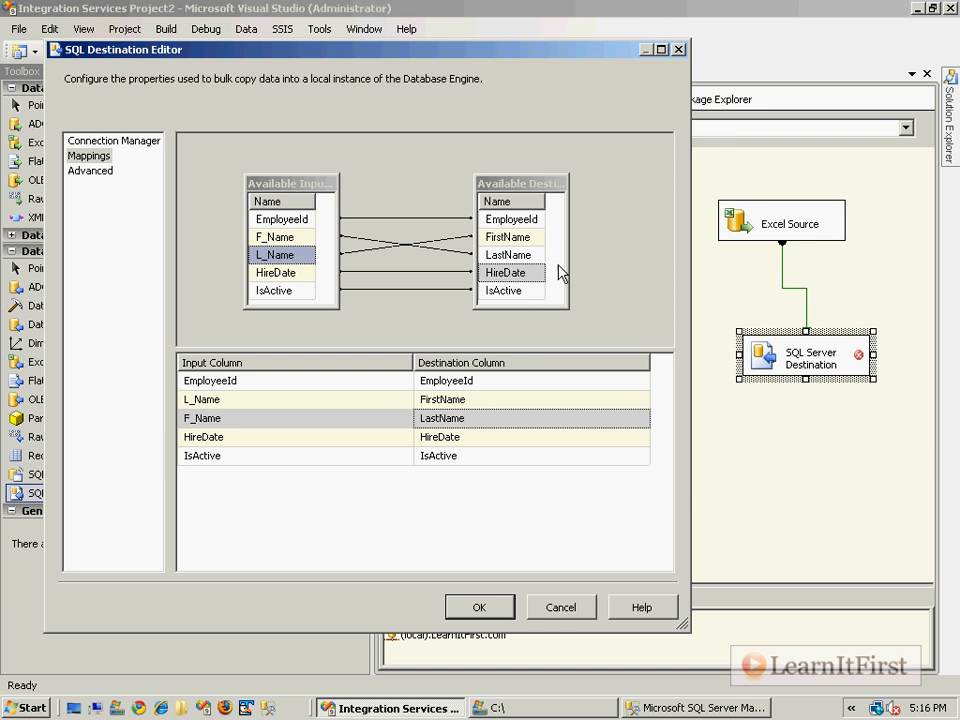
{"action": "left_click", "coordinate": [402, 242]}
{"action": "left_click", "coordinate": [418, 250]}
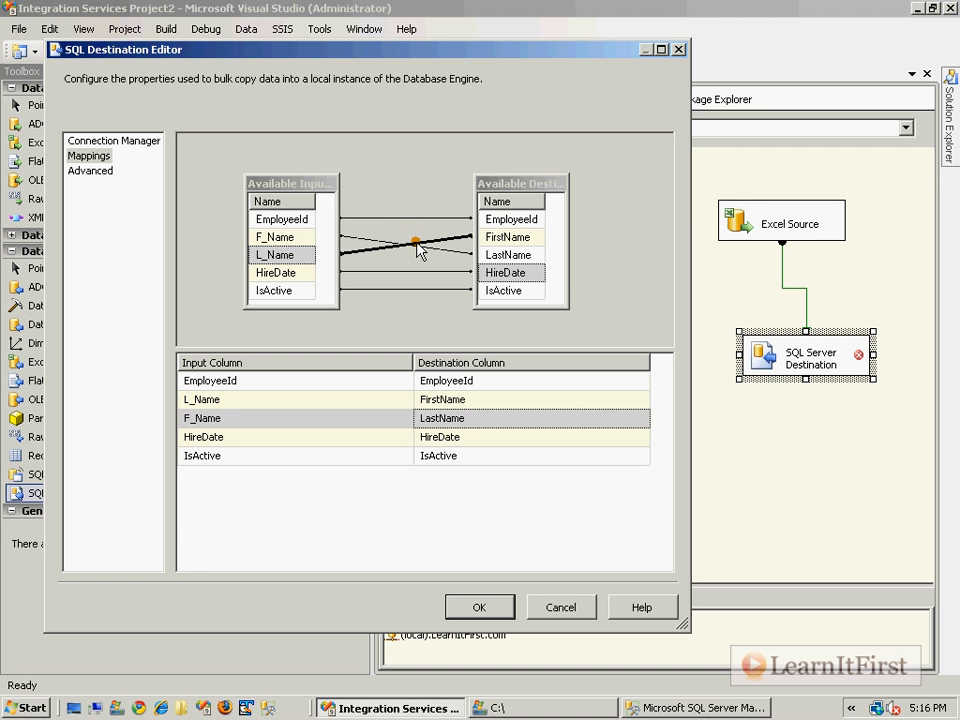
{"action": "right_click", "coordinate": [416, 245]}
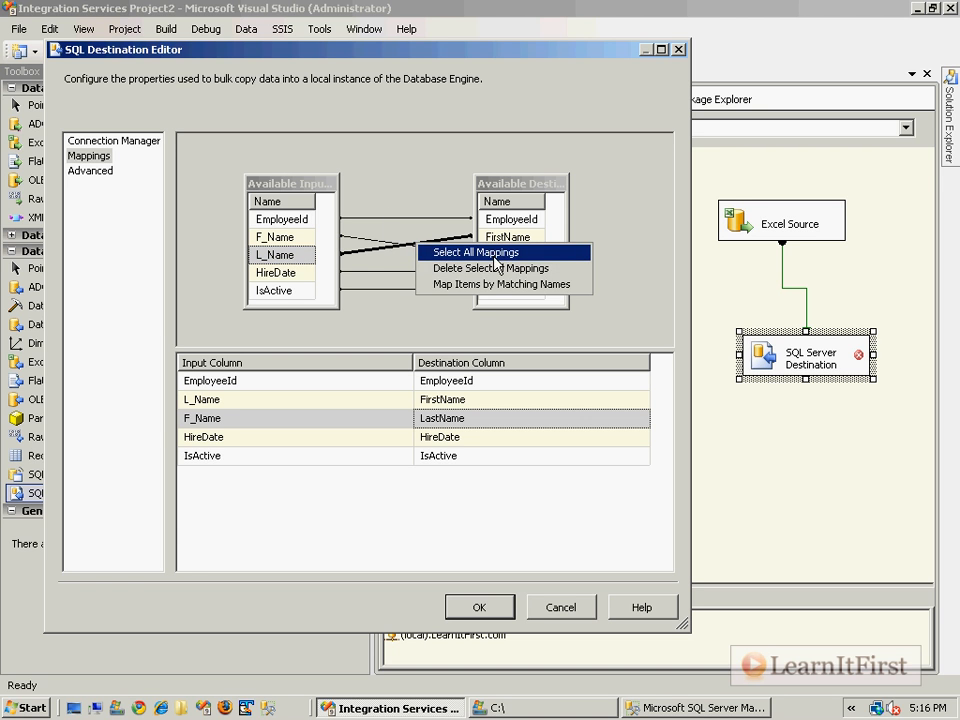
{"action": "left_click", "coordinate": [553, 253]}
{"action": "right_click", "coordinate": [414, 243]}
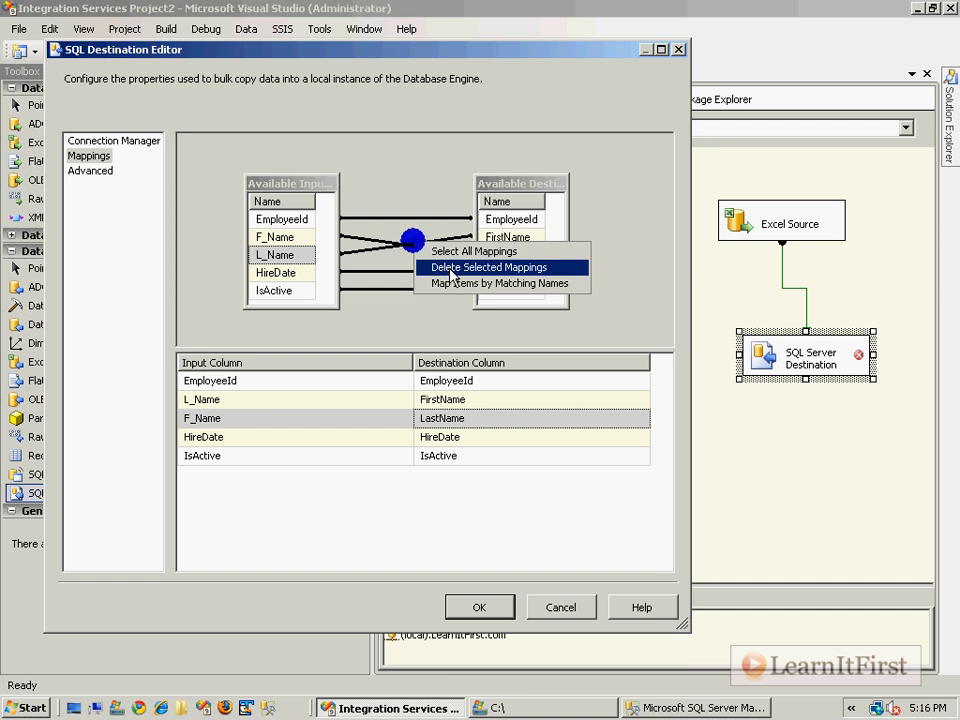
{"action": "left_click", "coordinate": [450, 267]}
Map the columns by matching names, and link F_Name to FirstName and L_Name to LastName.
{"action": "right_click", "coordinate": [406, 232]}
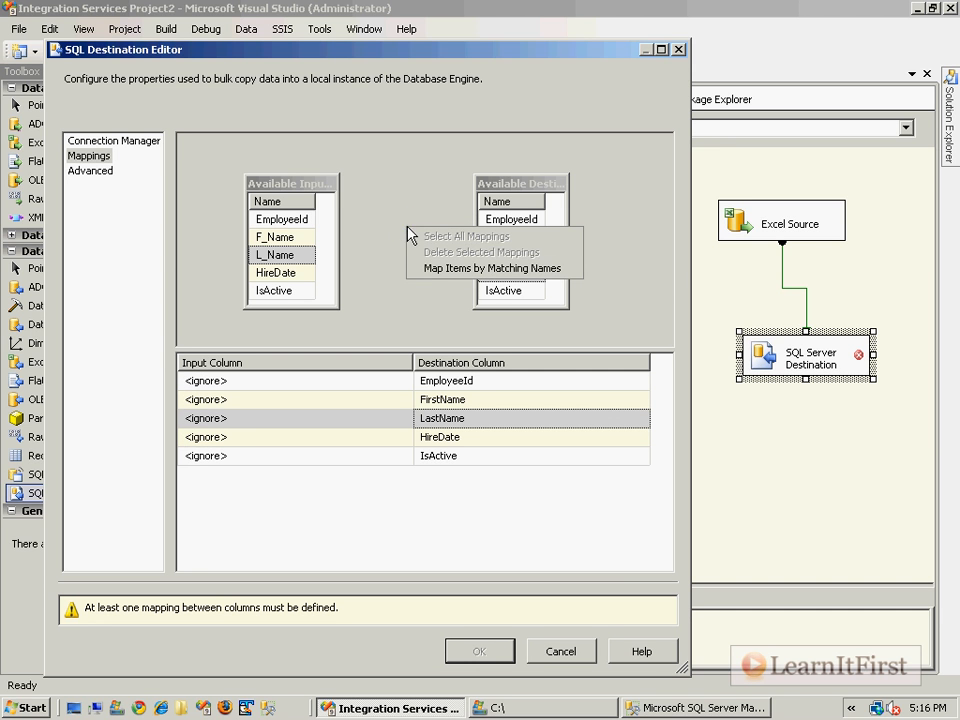
{"action": "left_click", "coordinate": [430, 270]}
{"action": "left_click_drag", "start_coordinate": [275, 237], "coordinate": [506, 238]}
{"action": "left_click_drag", "start_coordinate": [290, 260], "coordinate": [540, 255]}
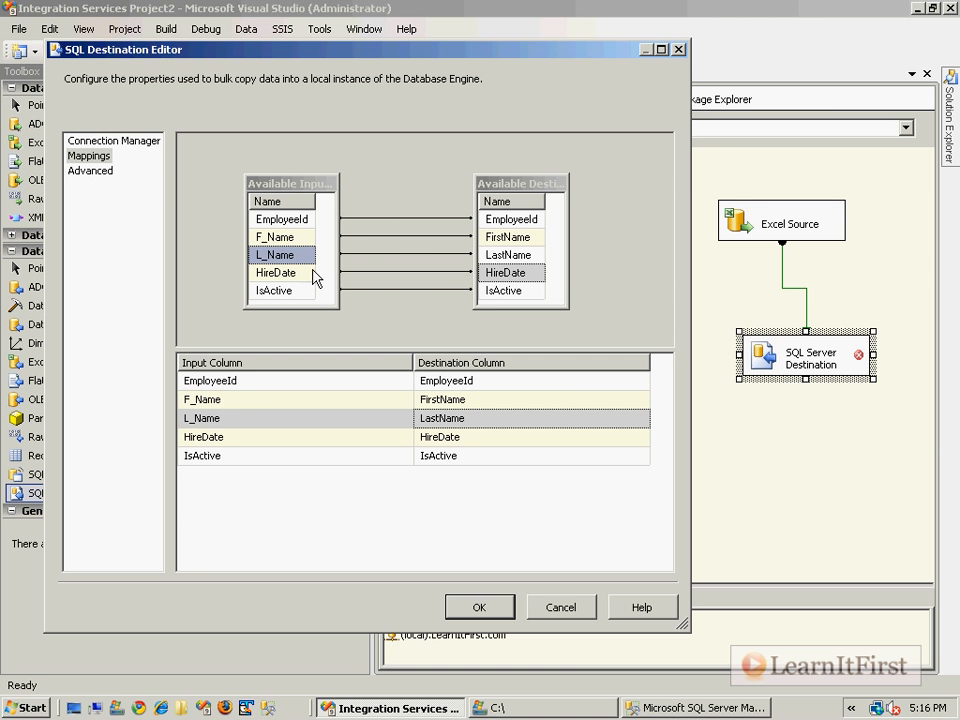
Widen the available input and destination column boxes and inspect the FirstName destination column's data type details.
{"action": "left_click_drag", "start_coordinate": [340, 252], "coordinate": [387, 248]}
{"action": "left_click_drag", "start_coordinate": [299, 188], "coordinate": [267, 190]}
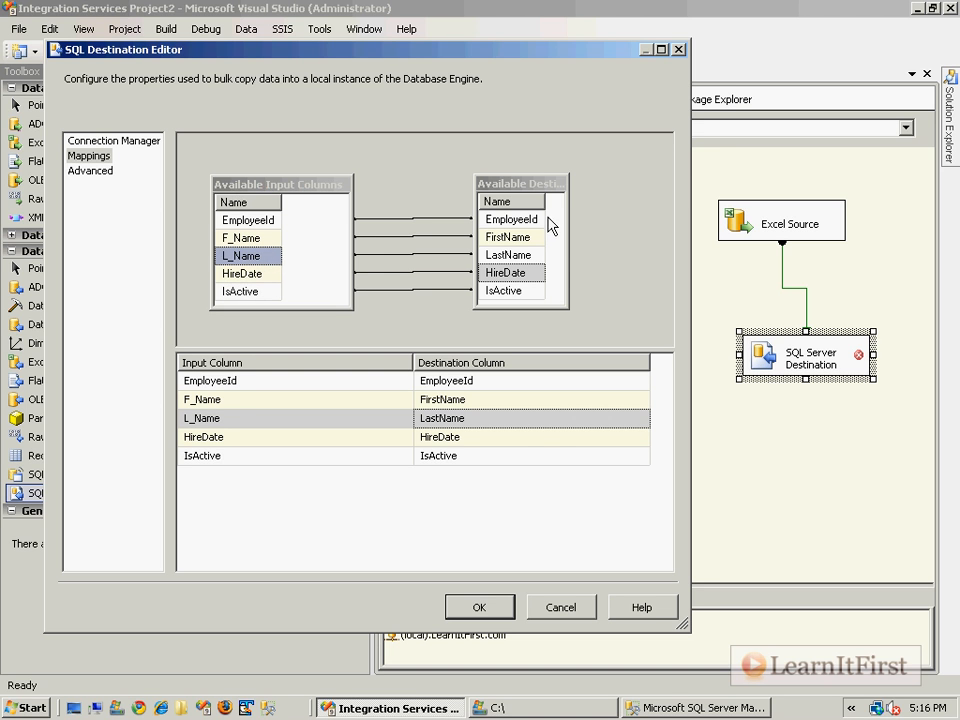
{"action": "left_click_drag", "start_coordinate": [568, 229], "coordinate": [608, 229]}
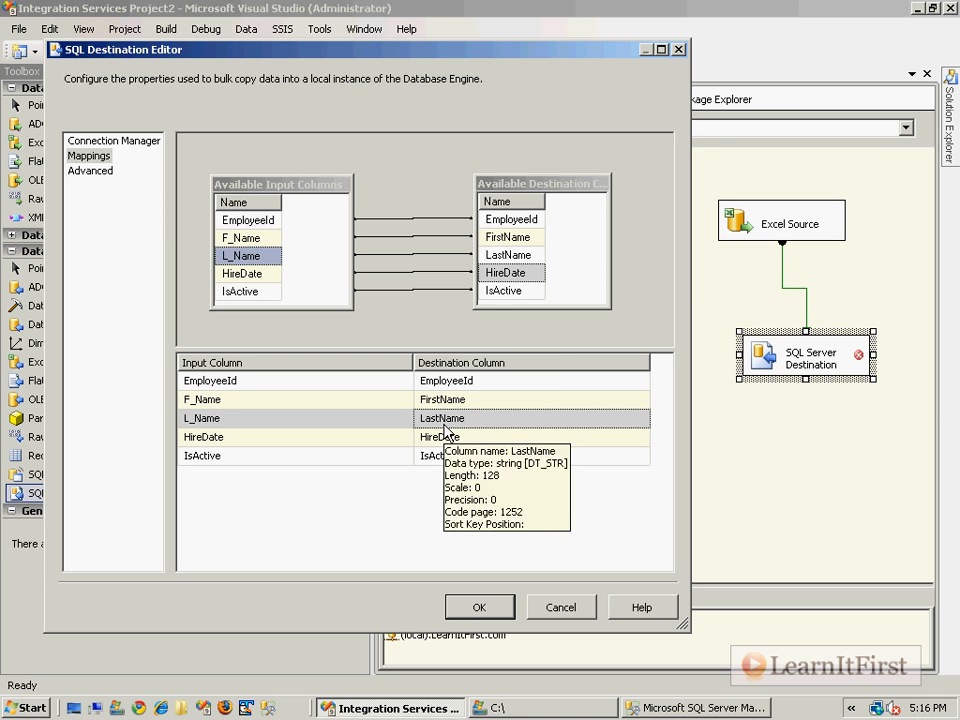
{"action": "left_click", "coordinate": [480, 388]}
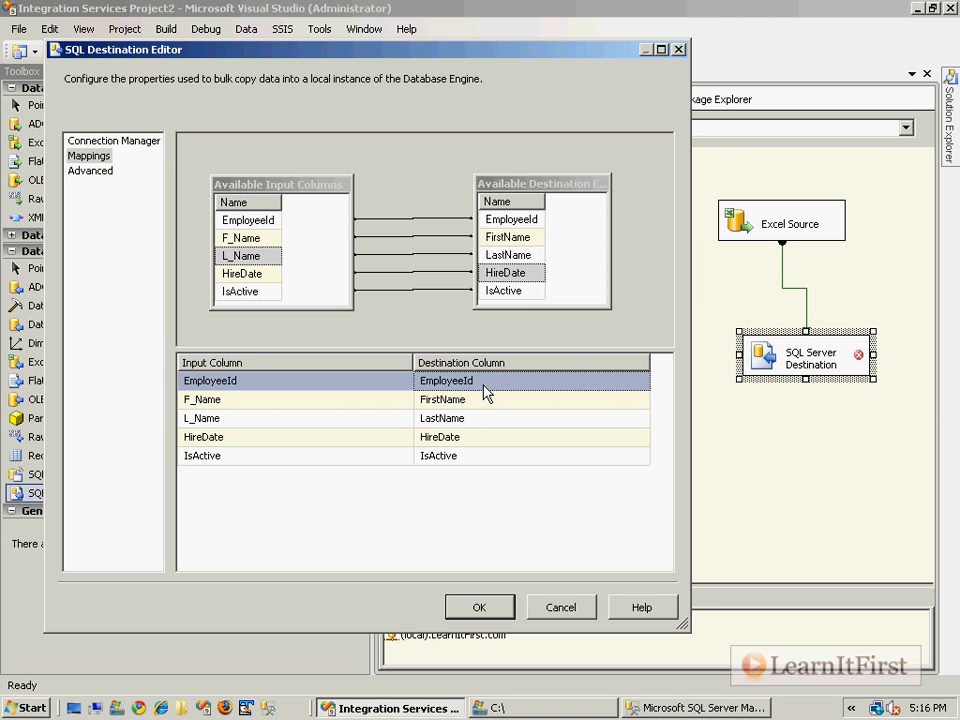
{"action": "mouse_move", "coordinate": [521, 402]}
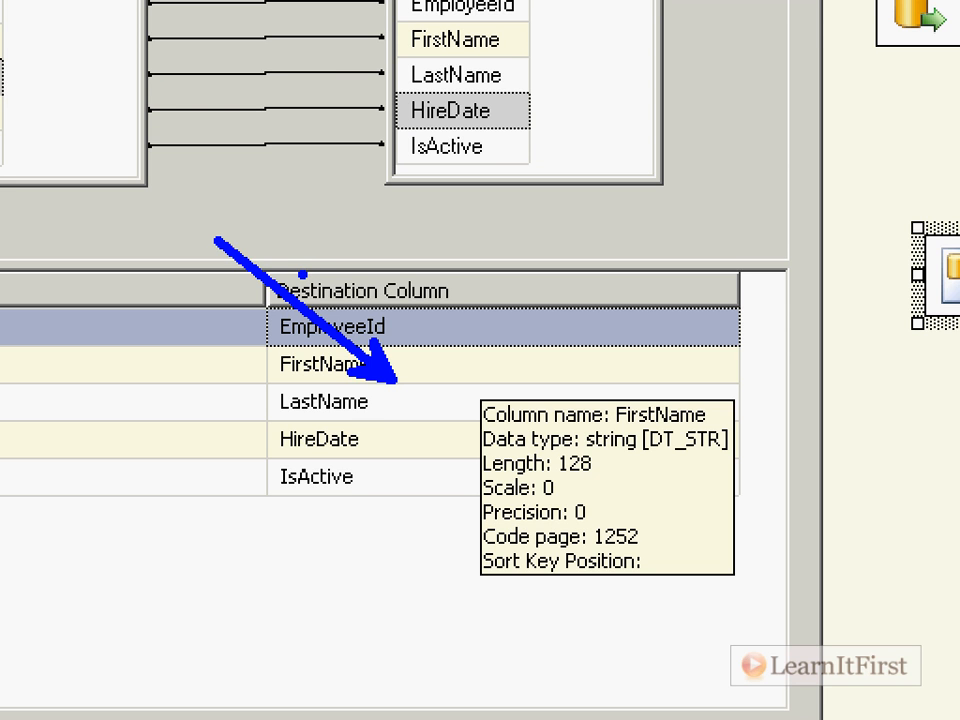
Review the FirstName, LastName and IsActive rows in the SQL Server Destination's column mapping list.
{"action": "left_click_drag", "start_coordinate": [652, 464], "coordinate": [736, 467]}
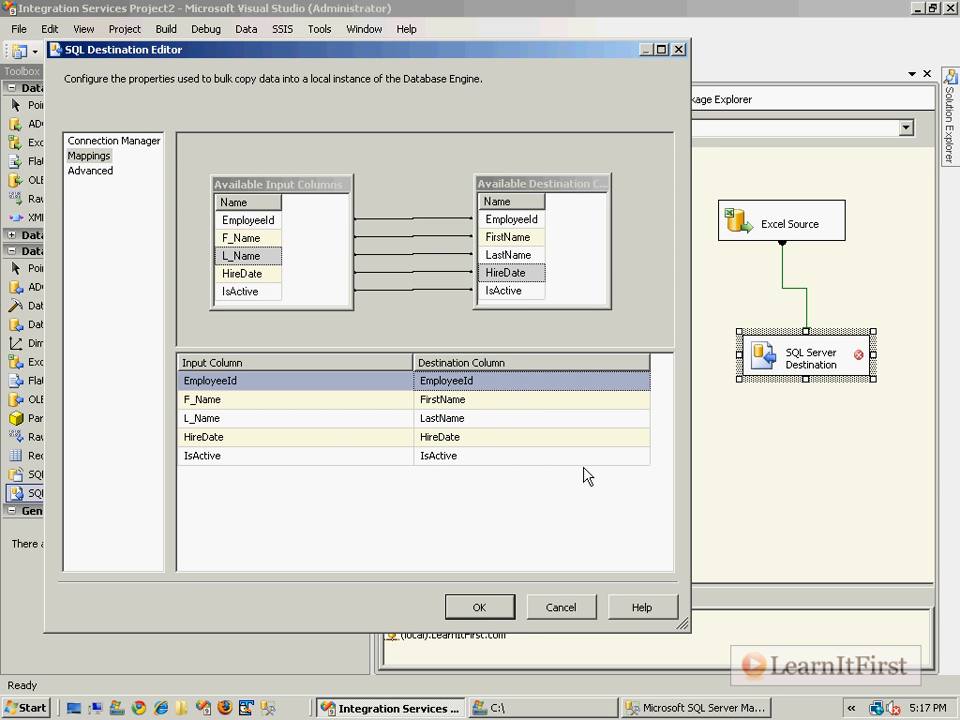
{"action": "left_click", "coordinate": [466, 402]}
{"action": "left_click", "coordinate": [355, 455]}
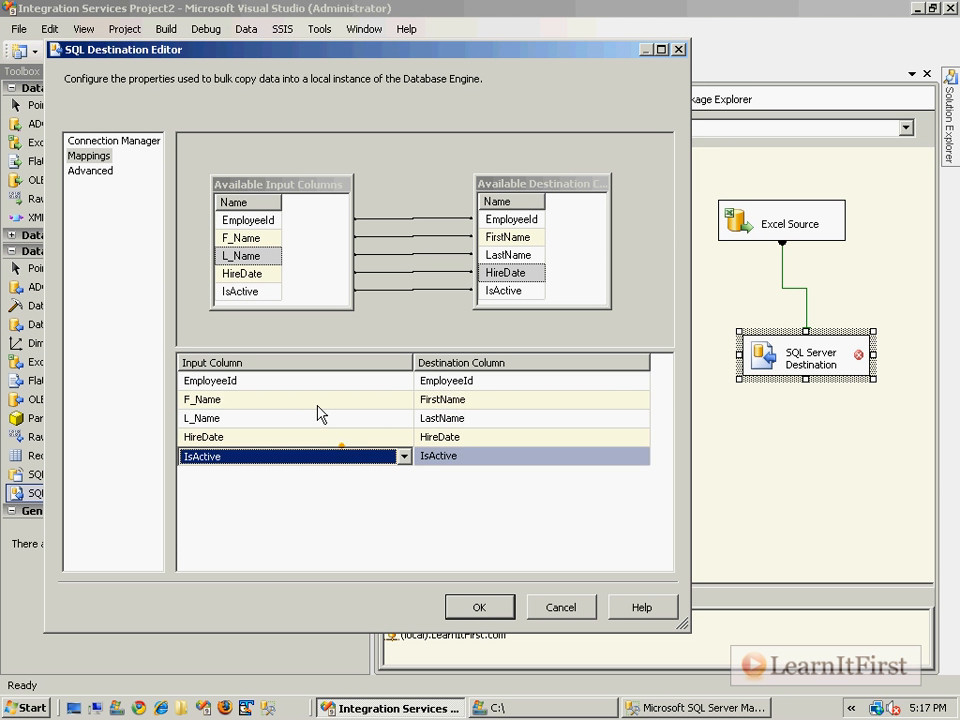
{"action": "left_click", "coordinate": [306, 402]}
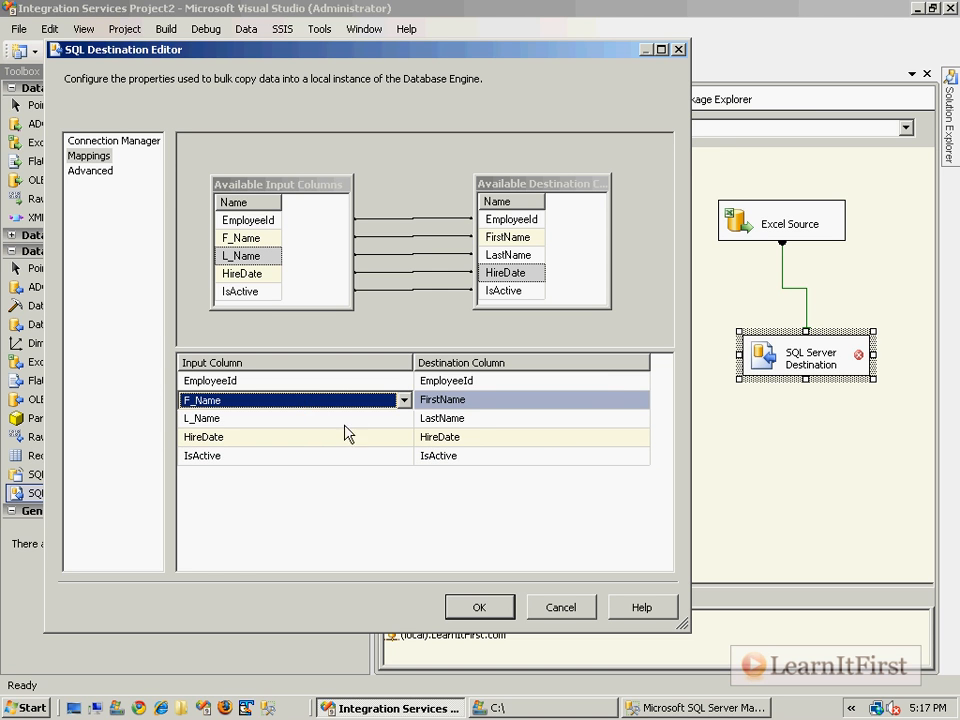
{"action": "left_click", "coordinate": [466, 402]}
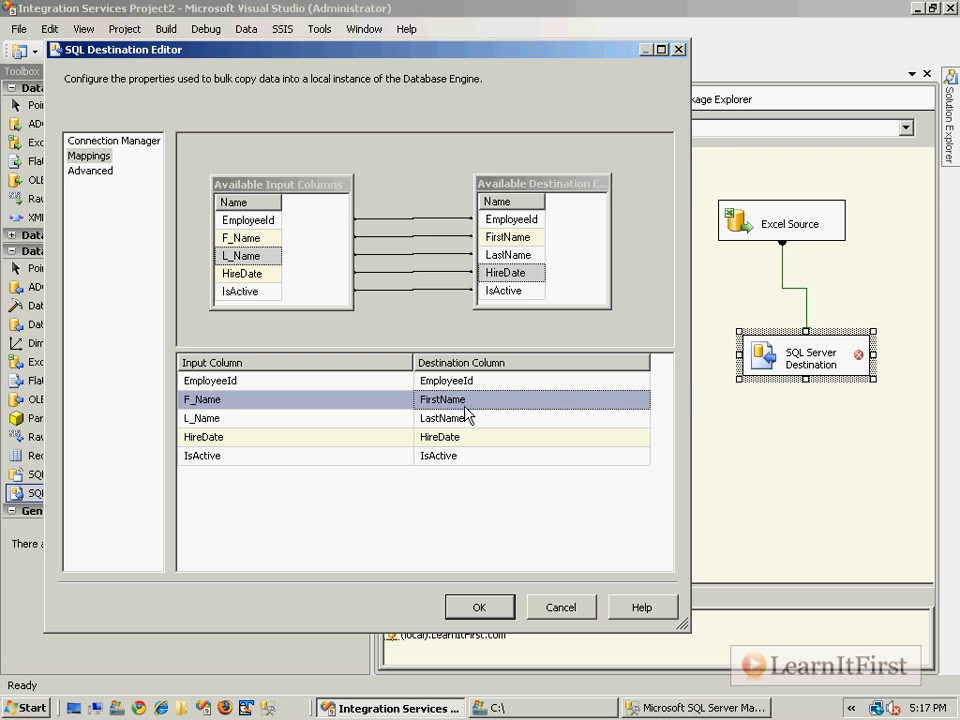
{"action": "left_click", "coordinate": [468, 418]}
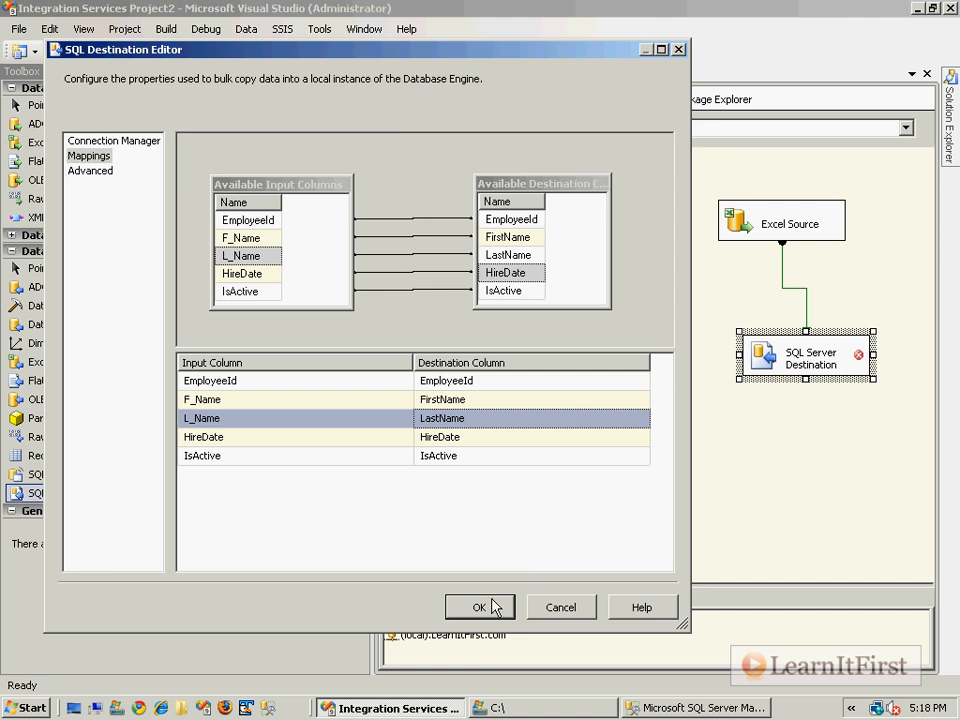
Accept the SQL Server Destination's column mappings and save the package.
{"action": "left_click", "coordinate": [490, 608]}
{"action": "key", "text": "ctrl+s"}
Move the Excel Source and SQL Server Destination together toward the left side of the data flow canvas.
{"action": "left_click_drag", "start_coordinate": [875, 454], "coordinate": [733, 215]}
{"action": "left_click_drag", "start_coordinate": [731, 219], "coordinate": [522, 203]}
{"action": "left_click", "coordinate": [731, 287]}
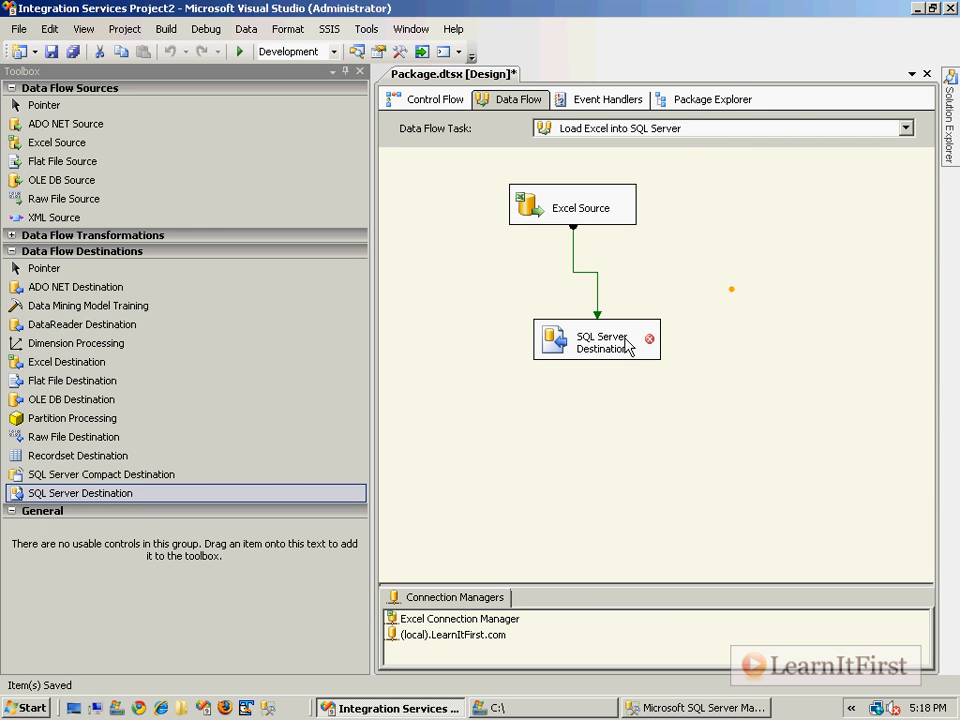
Examine the error flagged on the SQL Server Destination component.
{"action": "mouse_move", "coordinate": [648, 345]}
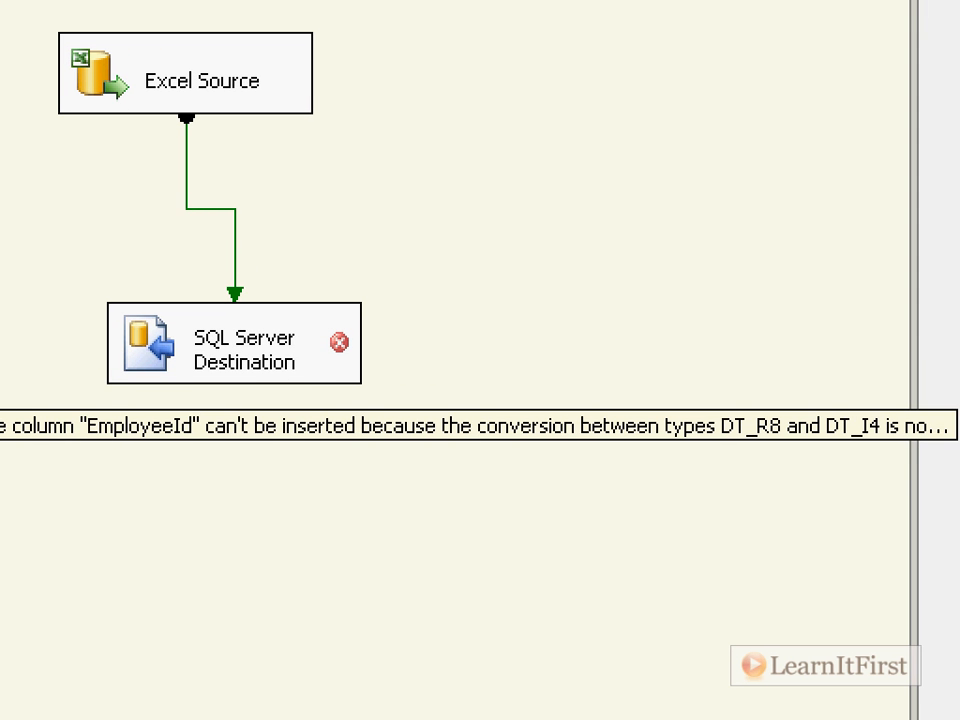
{"action": "mouse_move", "coordinate": [874, 368]}
{"action": "left_mouse_down"}
{"action": "mouse_move", "coordinate": [887, 471]}
{"action": "mouse_move", "coordinate": [954, 420]}
{"action": "mouse_move", "coordinate": [845, 351]}
{"action": "left_mouse_up"}
{"action": "left_click", "coordinate": [837, 358]}
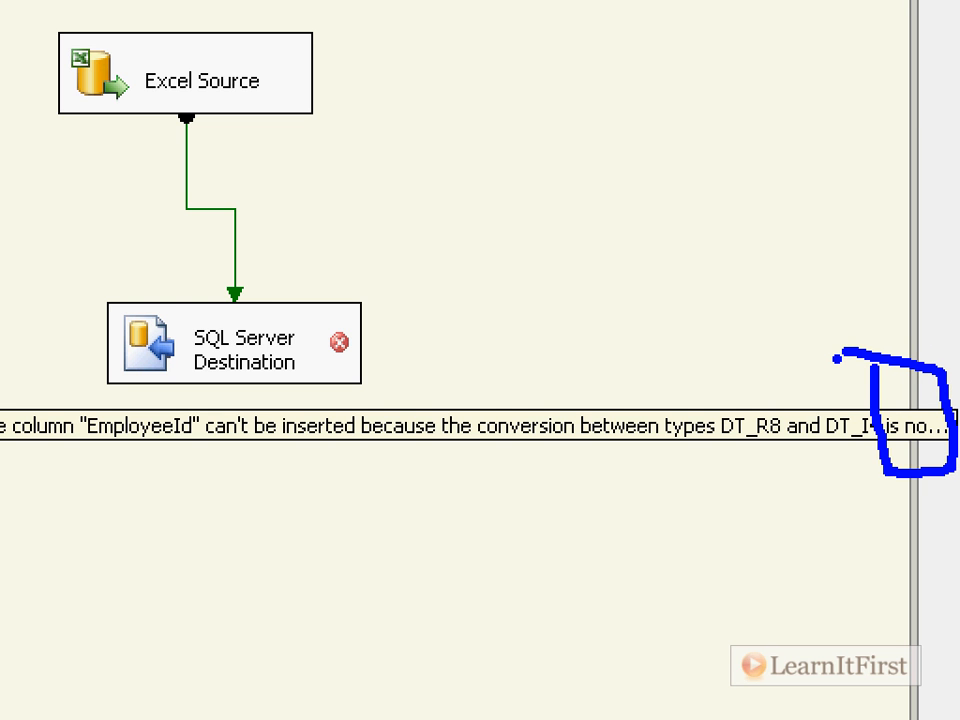
{"action": "key", "text": "Escape"}
Close the Toolbox and widen the SQL Server Destination component in both directions across most of the data flow canvas.
{"action": "left_click", "coordinate": [364, 75]}
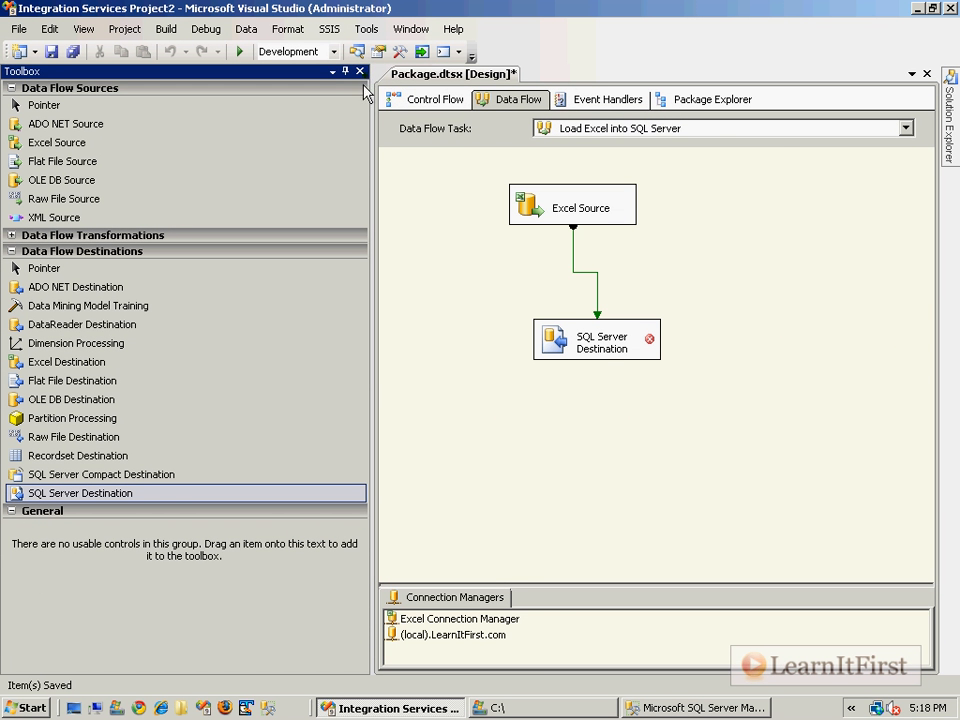
{"action": "left_click", "coordinate": [360, 72]}
{"action": "left_click", "coordinate": [157, 346]}
{"action": "left_click_drag", "start_coordinate": [155, 346], "coordinate": [53, 340]}
{"action": "left_click_drag", "start_coordinate": [291, 340], "coordinate": [760, 336]}
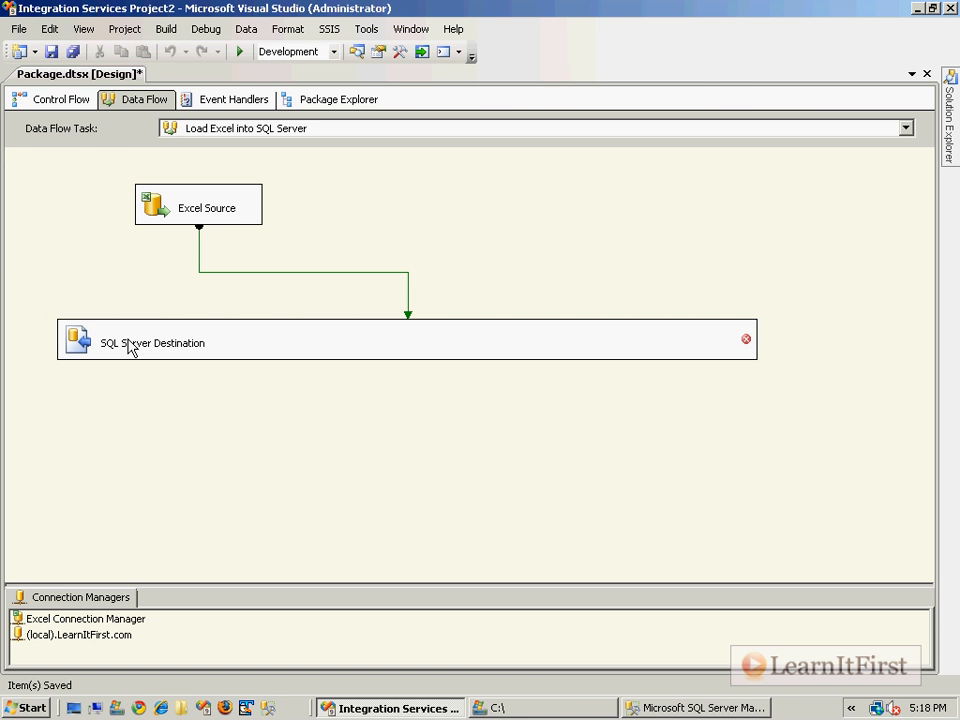
Read the error message again on the widened SQL Server Destination component.
{"action": "left_click", "coordinate": [128, 345]}
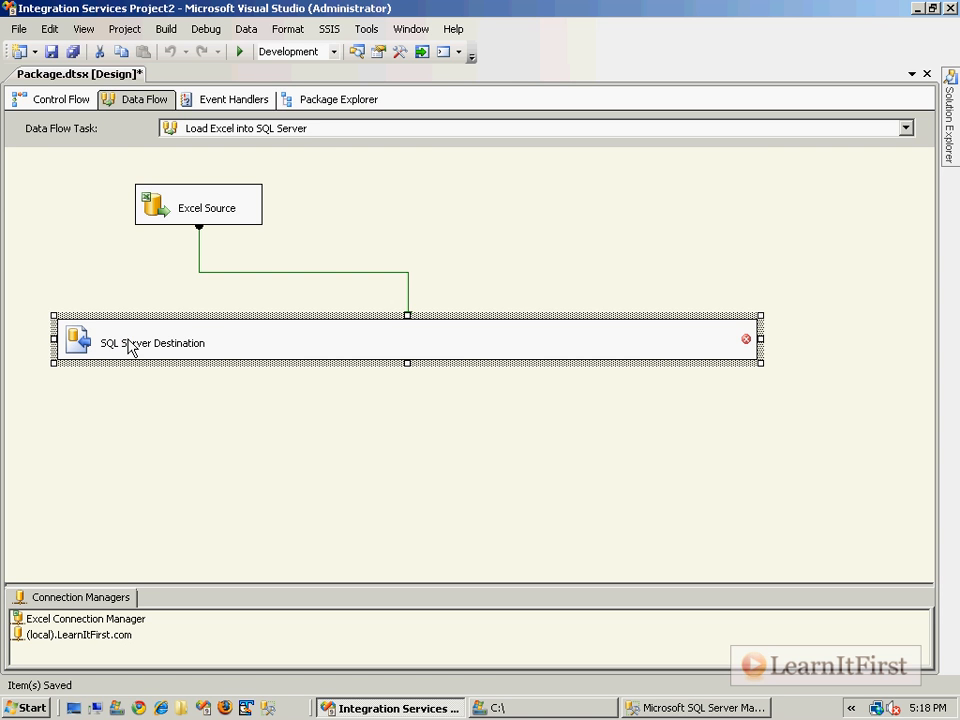
{"action": "left_click", "coordinate": [112, 389]}
{"action": "mouse_move", "coordinate": [270, 341]}
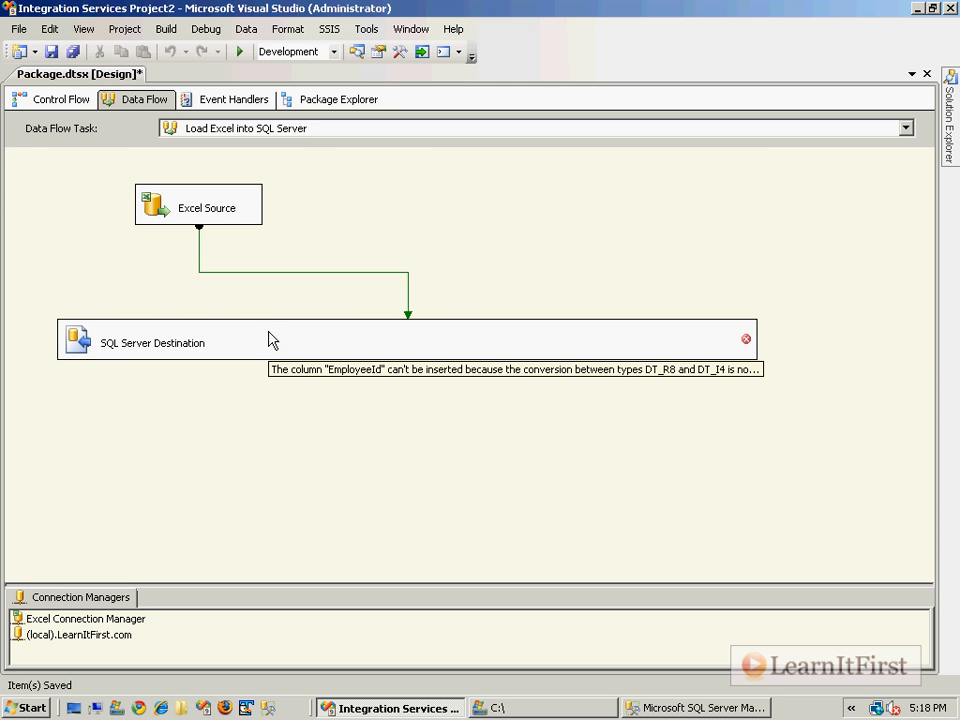